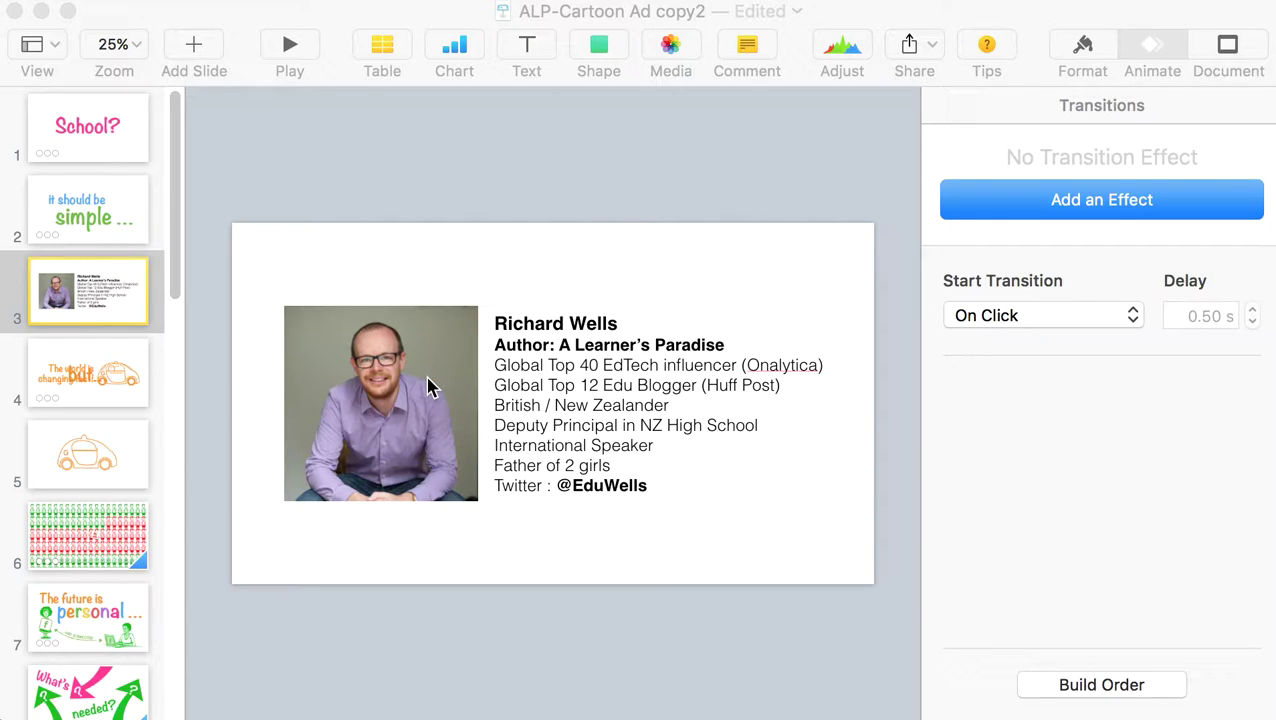
Go to slide 13 with the open-plan school drawing and look through the available shapes and pen drawing option.
click(122, 388)
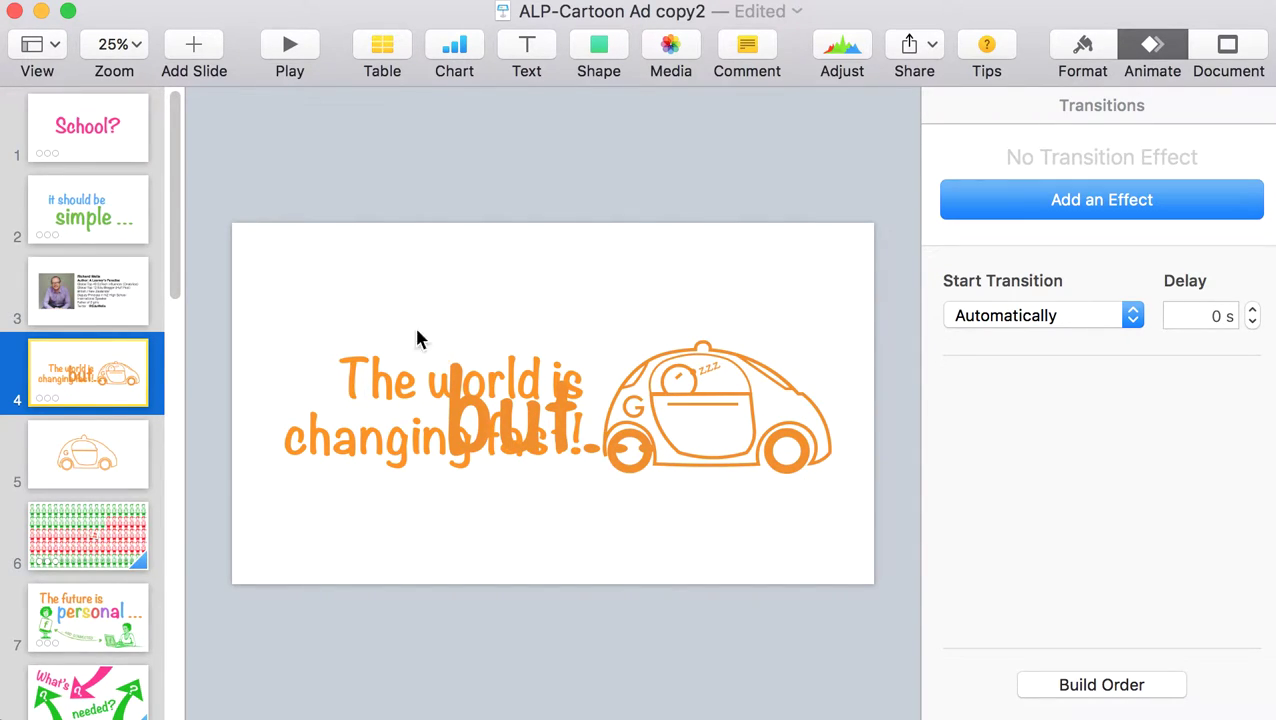
scroll(110, 485, down, 10)
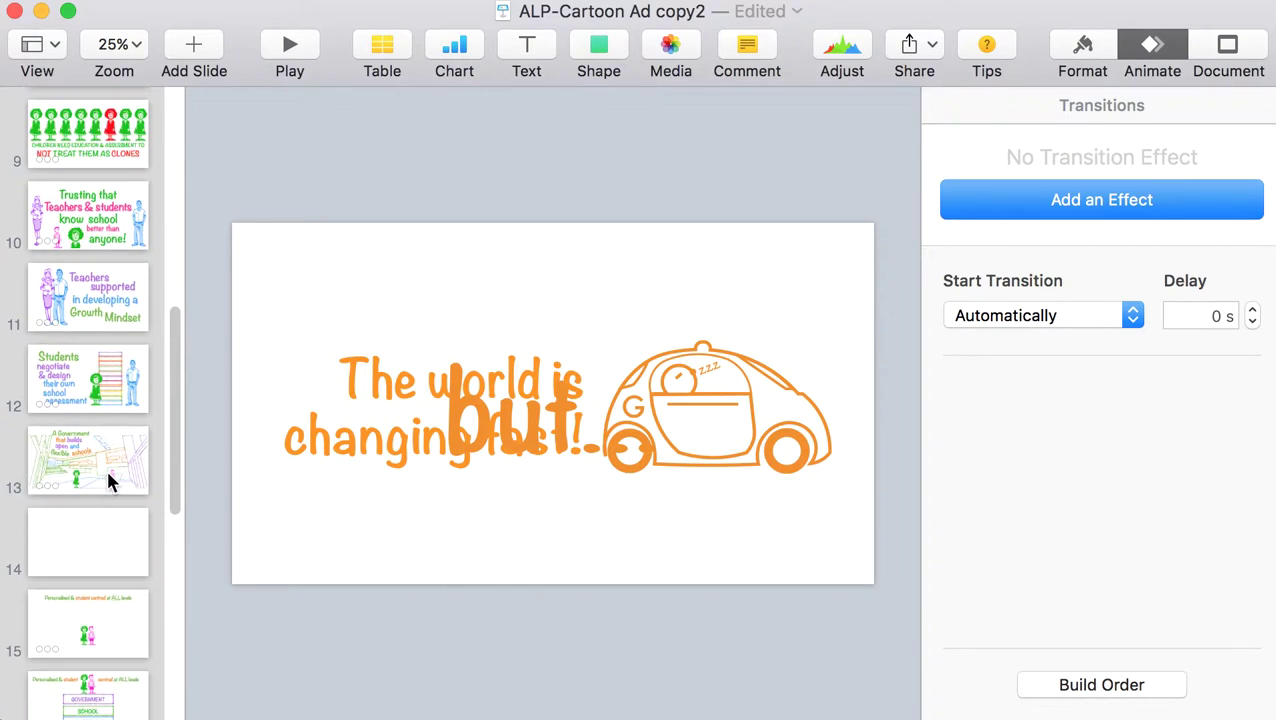
click(110, 482)
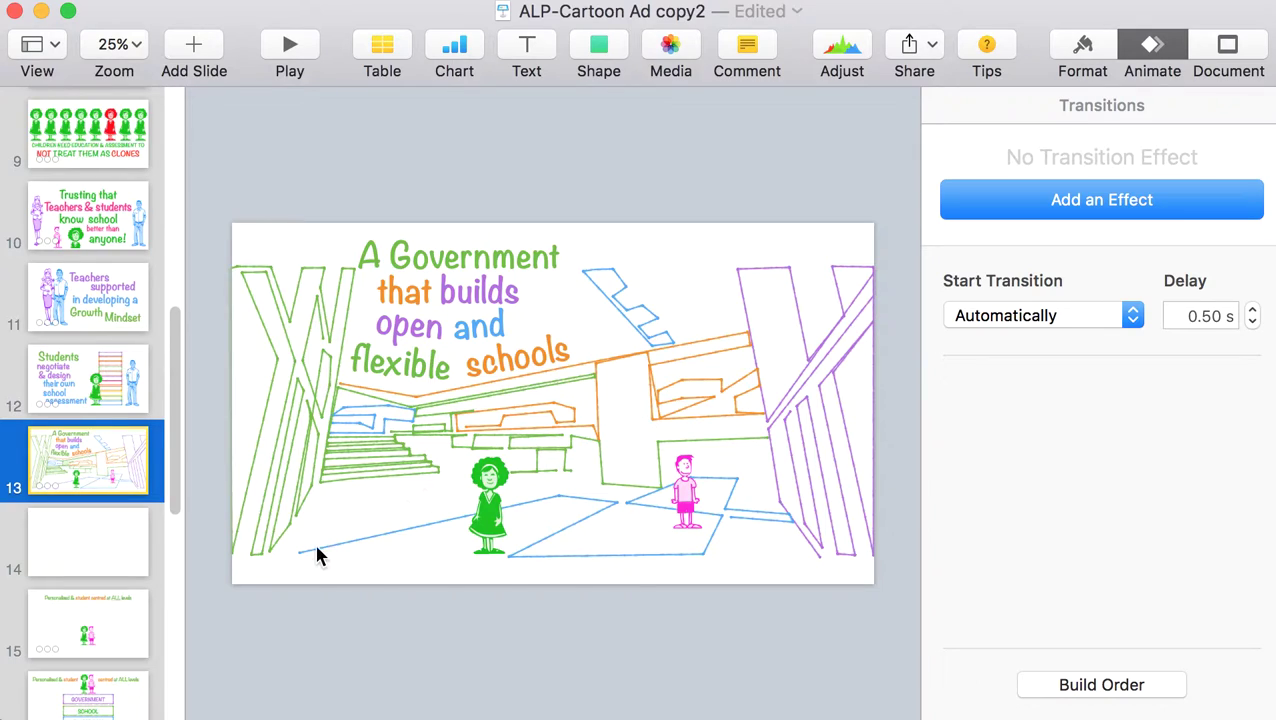
click(600, 45)
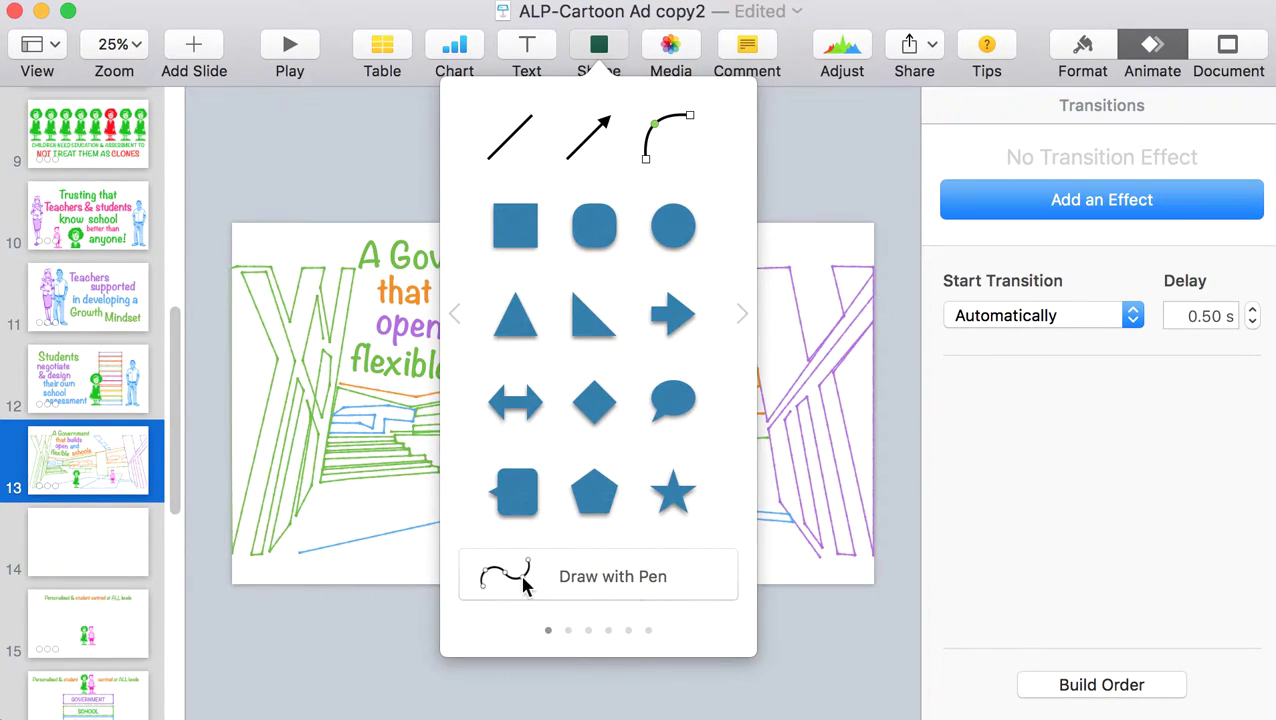
click(257, 598)
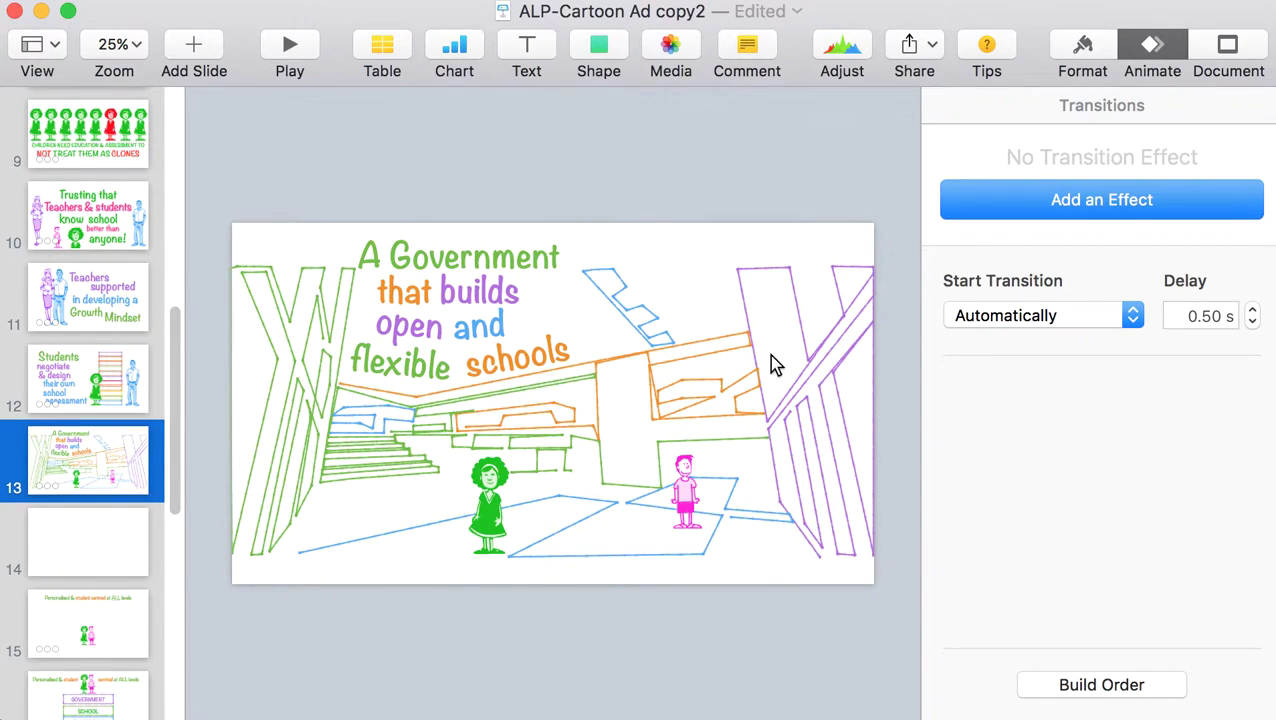
Inspect the Wipe builds of the orange, green and purple line drawings on slide 13 and preview the purple one.
click(654, 421)
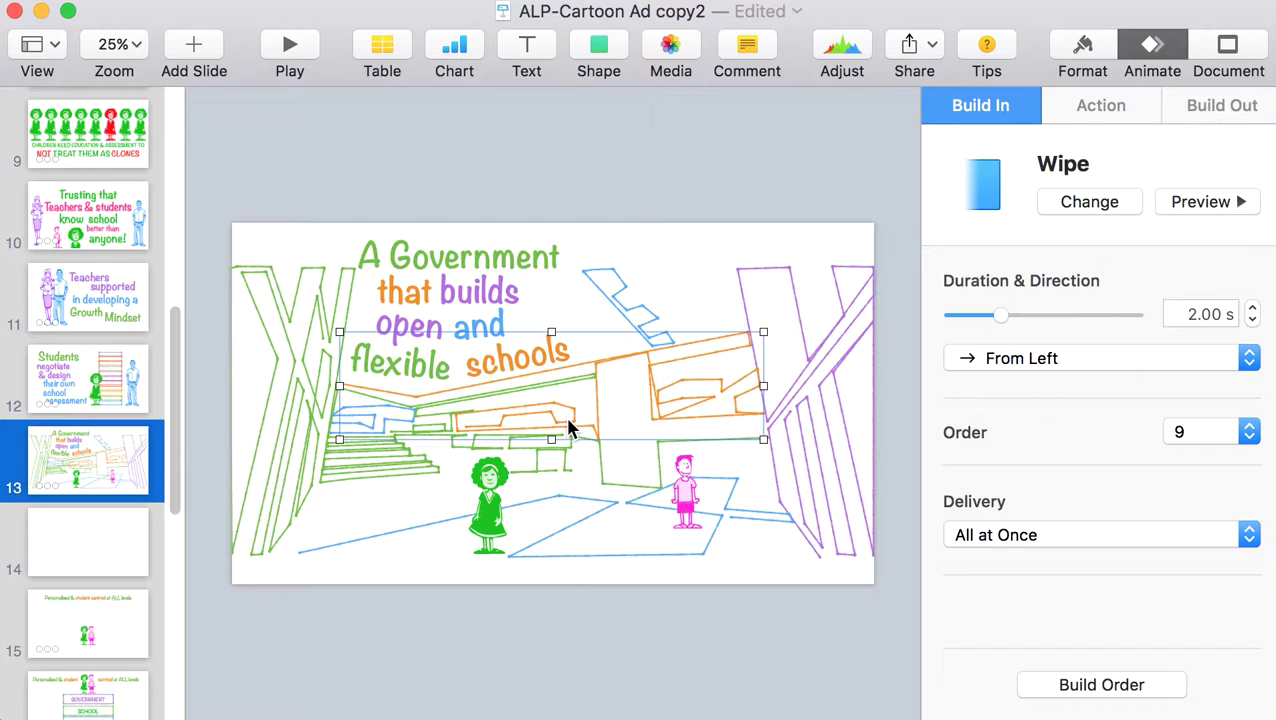
click(385, 468)
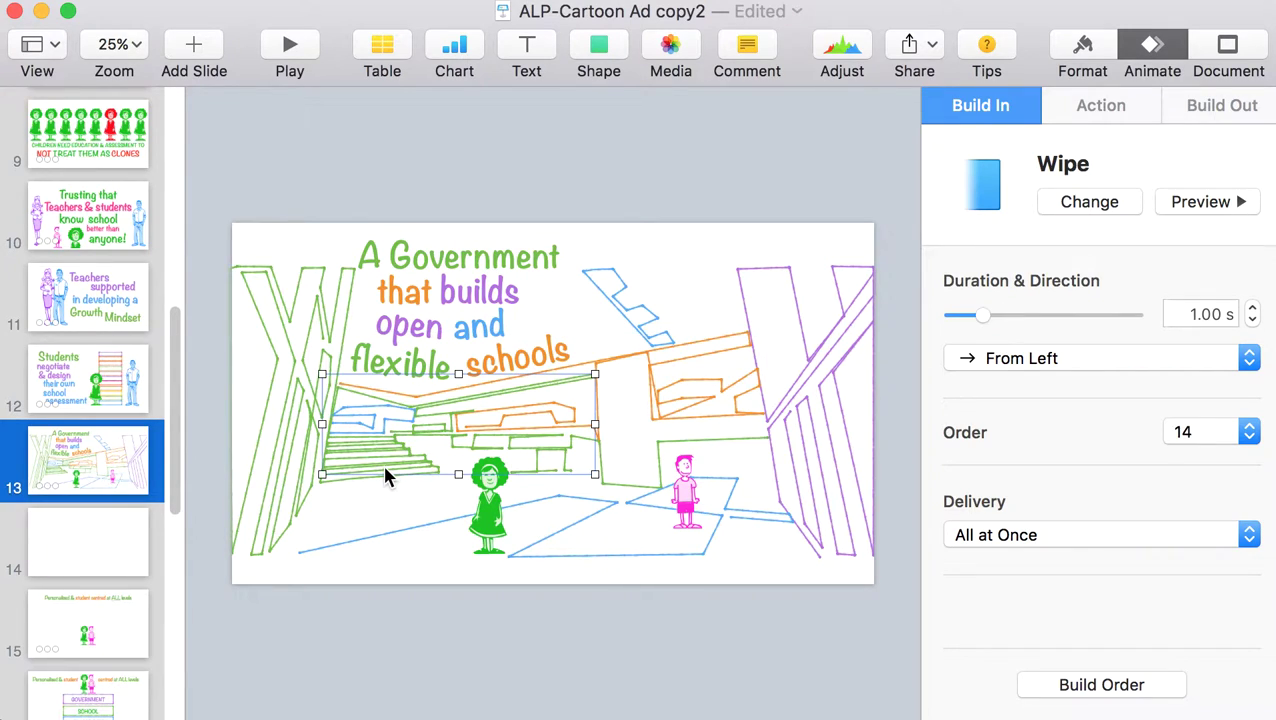
click(785, 512)
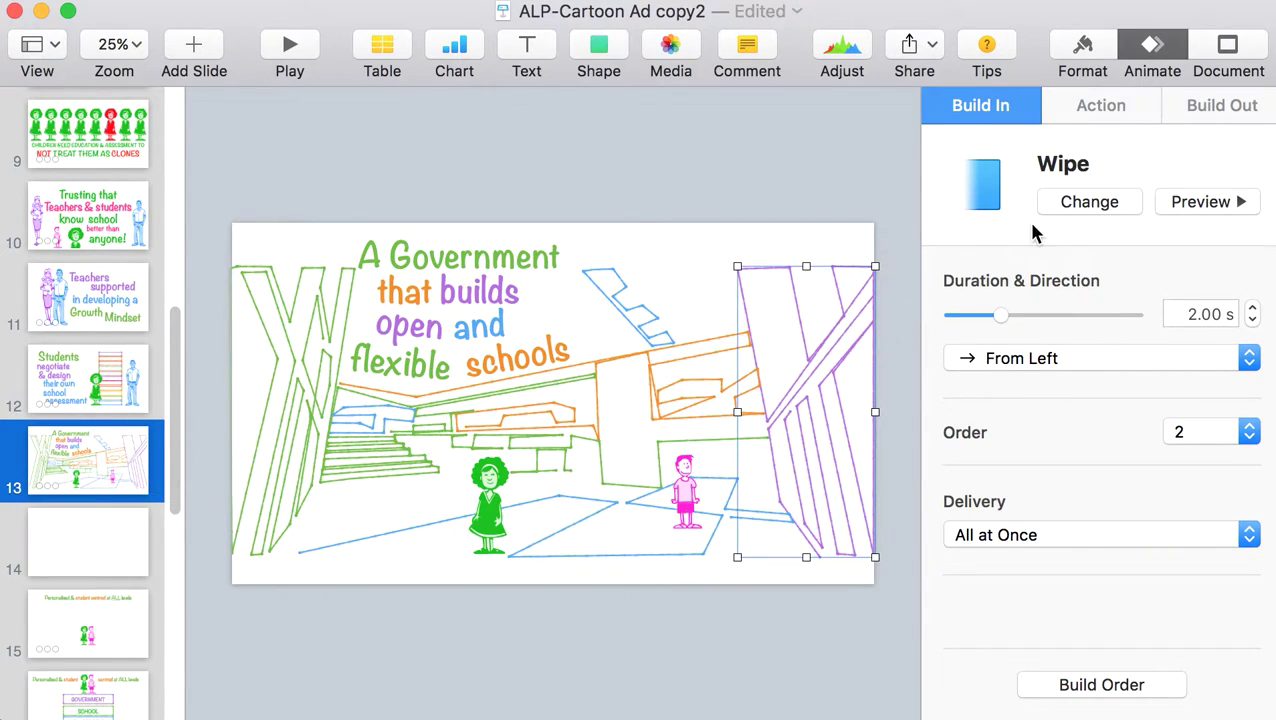
click(1207, 202)
click(462, 703)
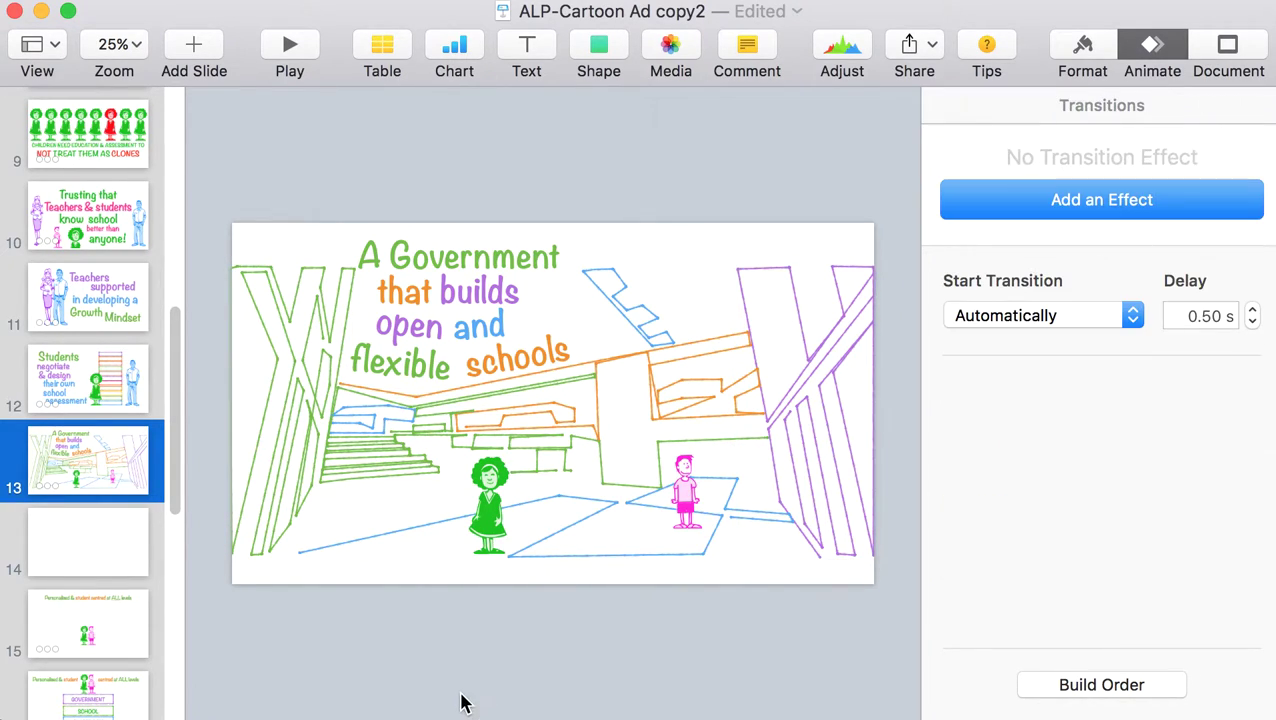
Show the actions of the student pair on slide 15 and preview their Move animation.
click(140, 626)
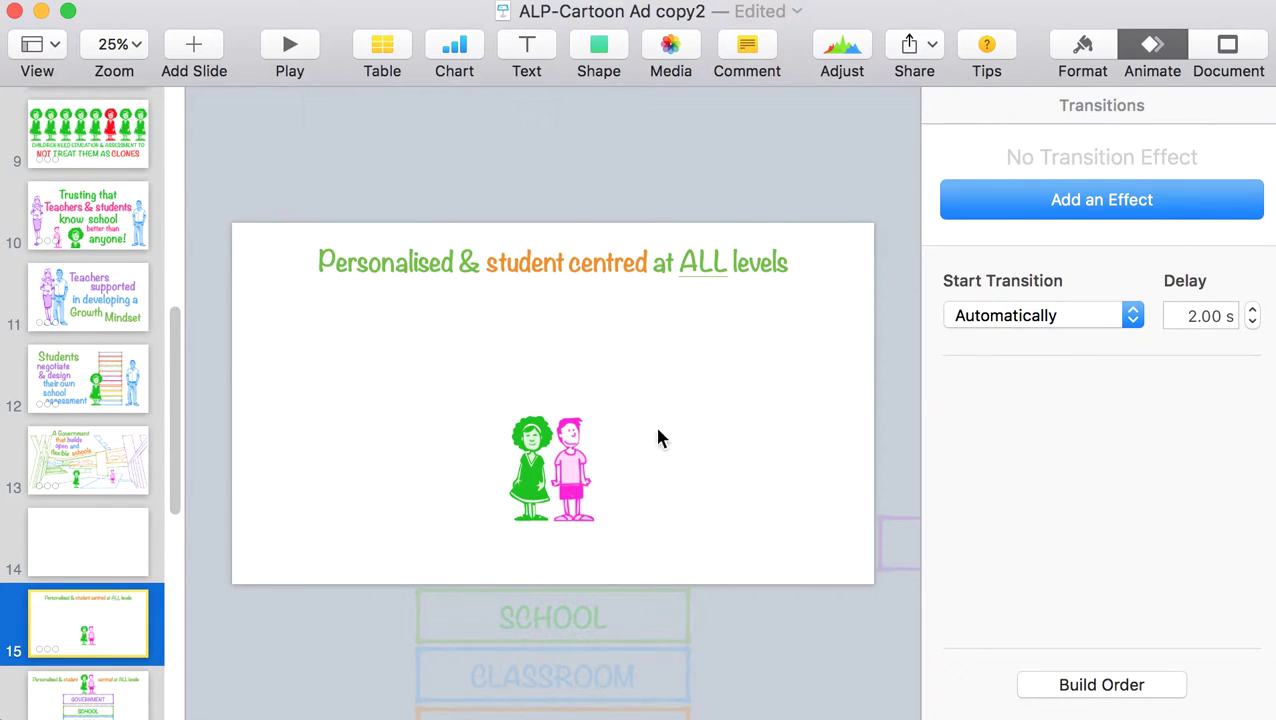
click(586, 462)
click(1104, 286)
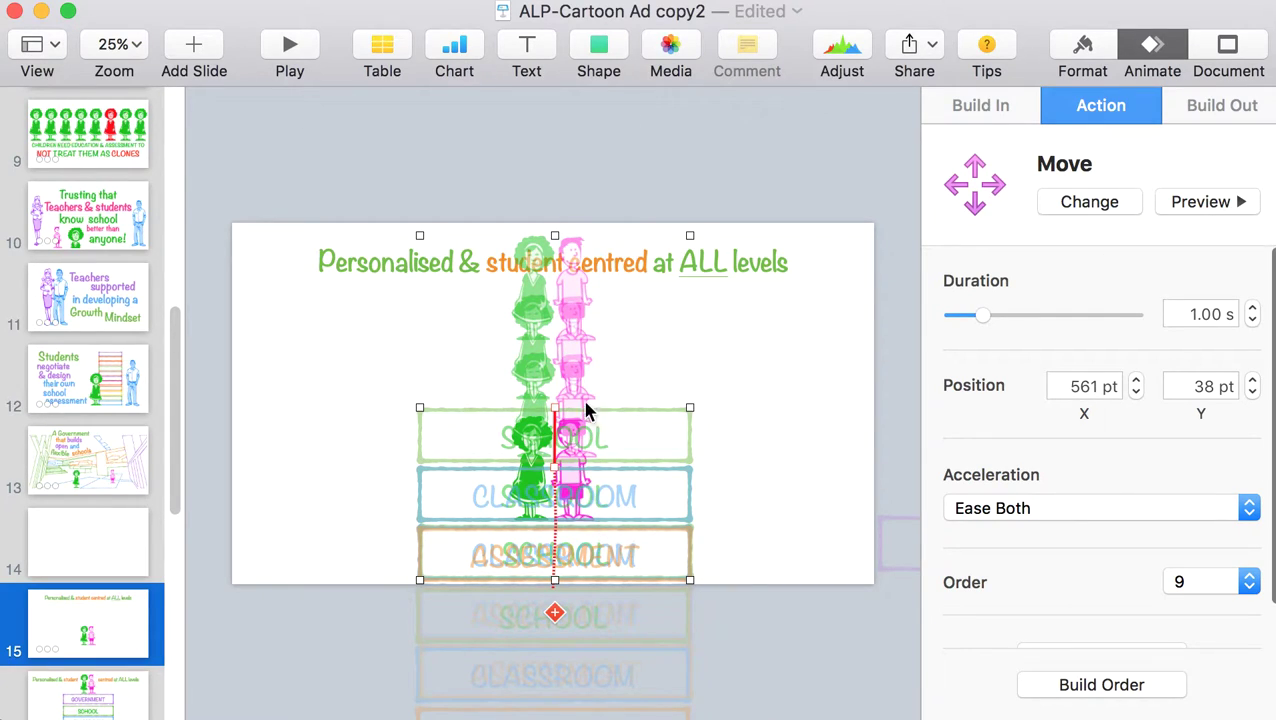
click(1210, 202)
Insert a circle on blank slide 14 and place it left of the slide's centre.
click(114, 541)
click(598, 44)
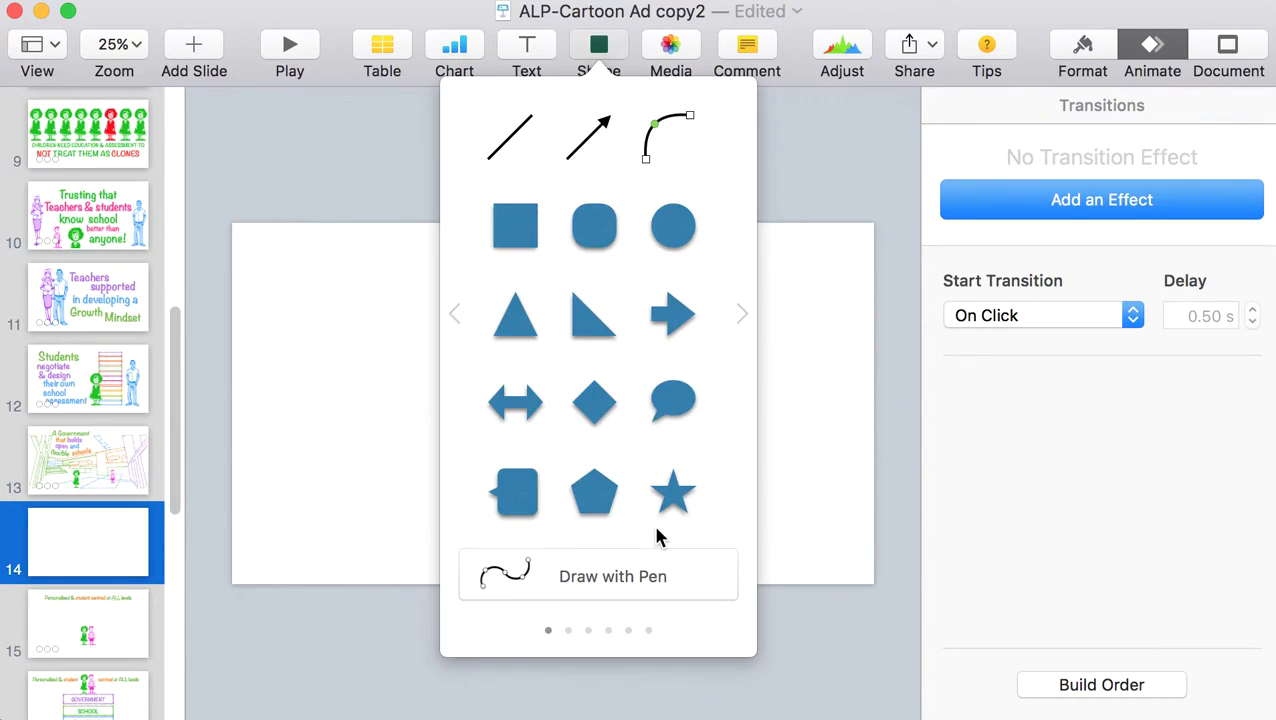
click(668, 236)
drag(569, 420, 678, 527)
drag(621, 493, 434, 440)
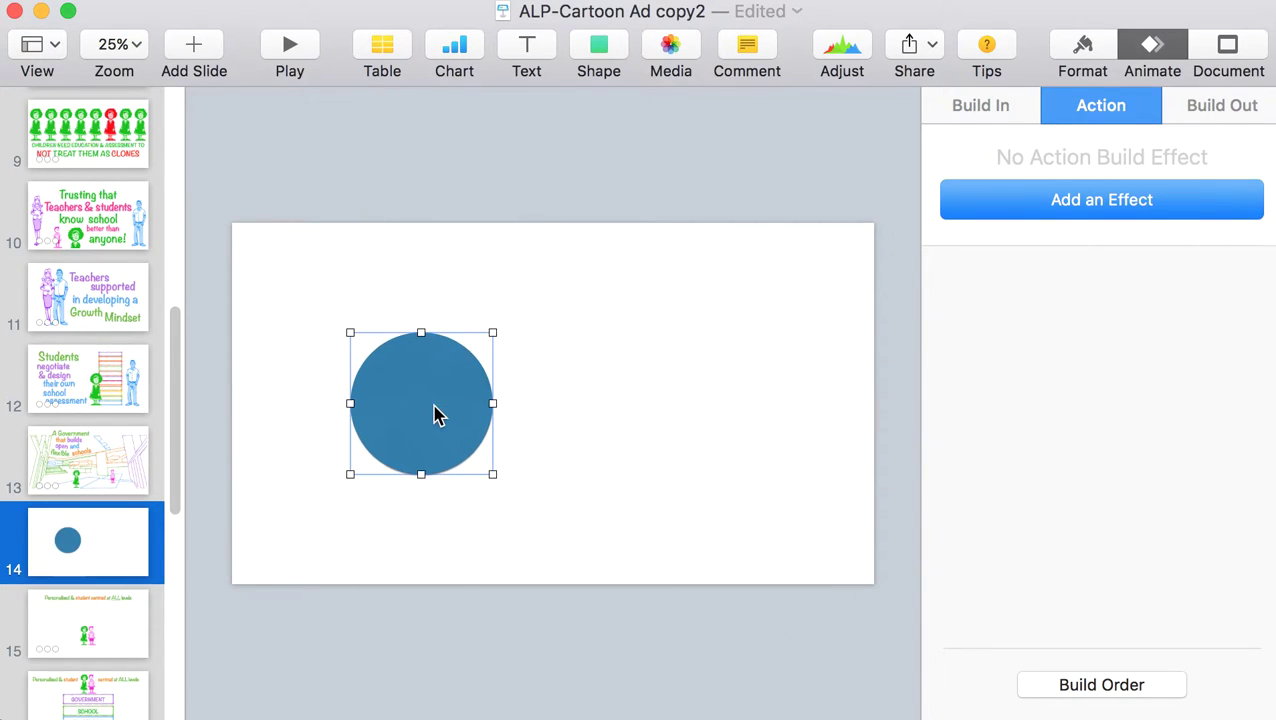
Add a 0.50 s Move action to the circle, ending up and to its right at about X 879 pt, Y 72 pt.
click(966, 106)
click(1245, 110)
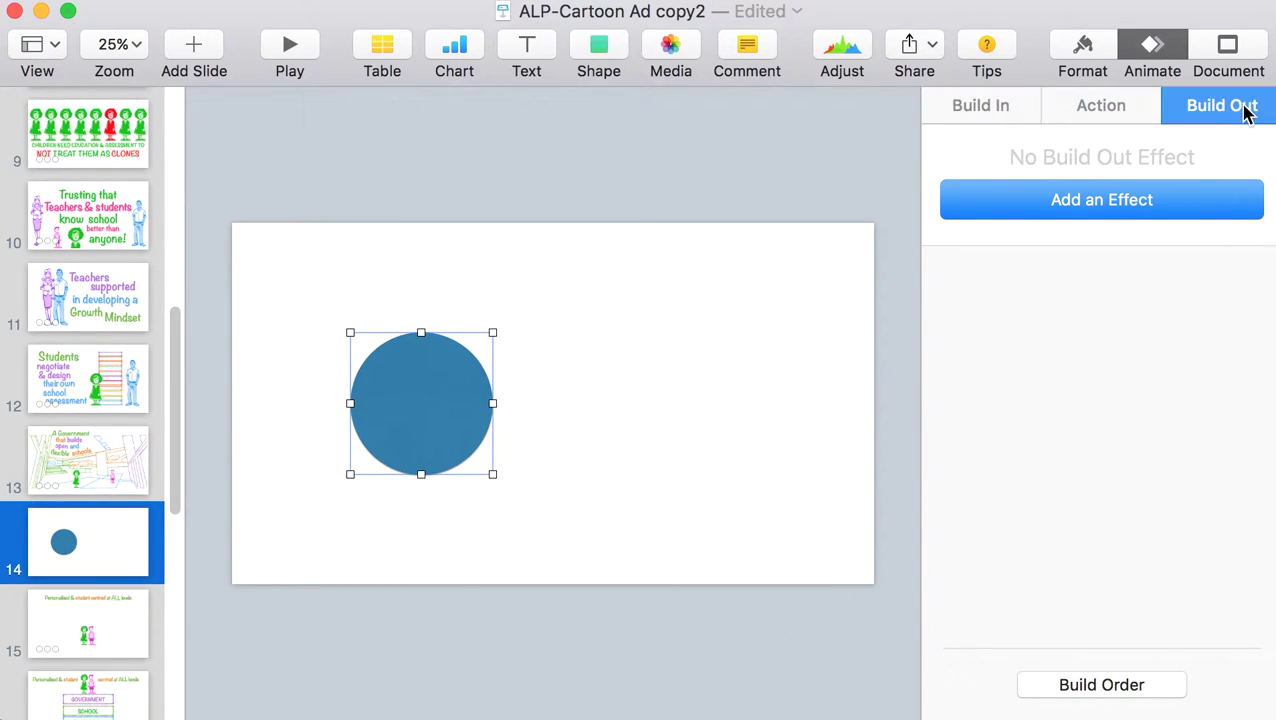
click(1120, 107)
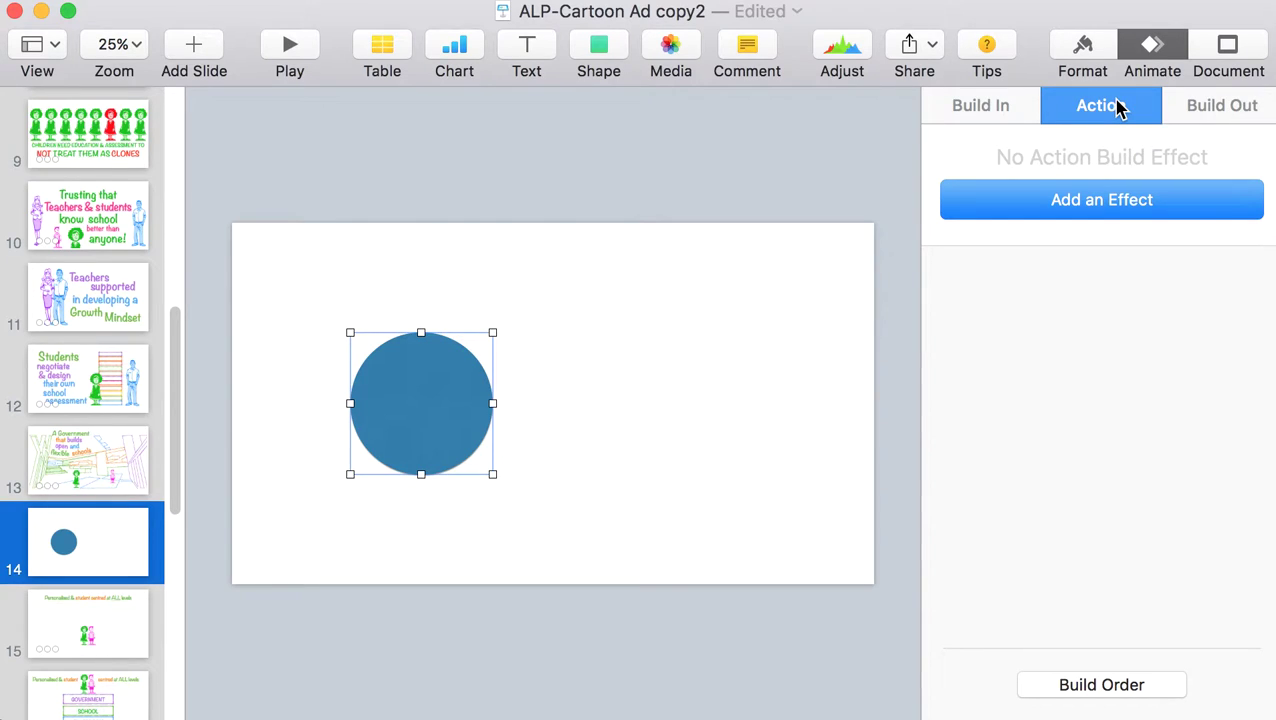
click(1102, 199)
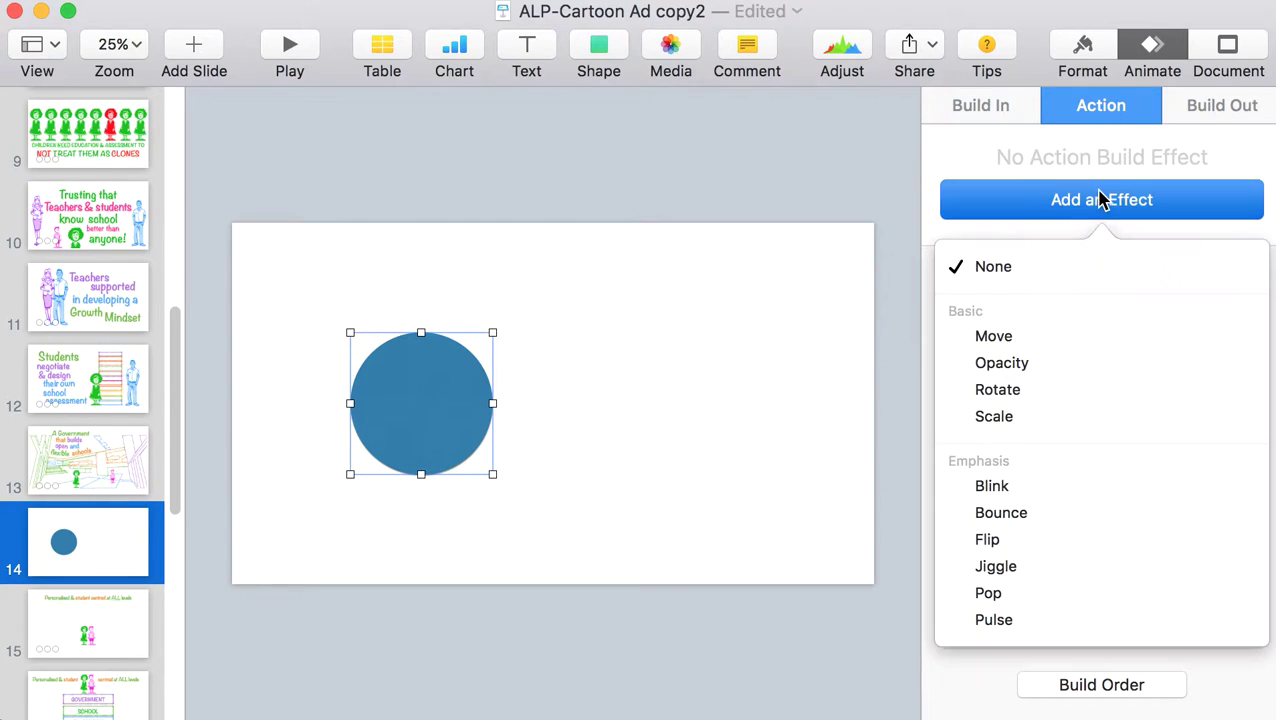
click(1059, 334)
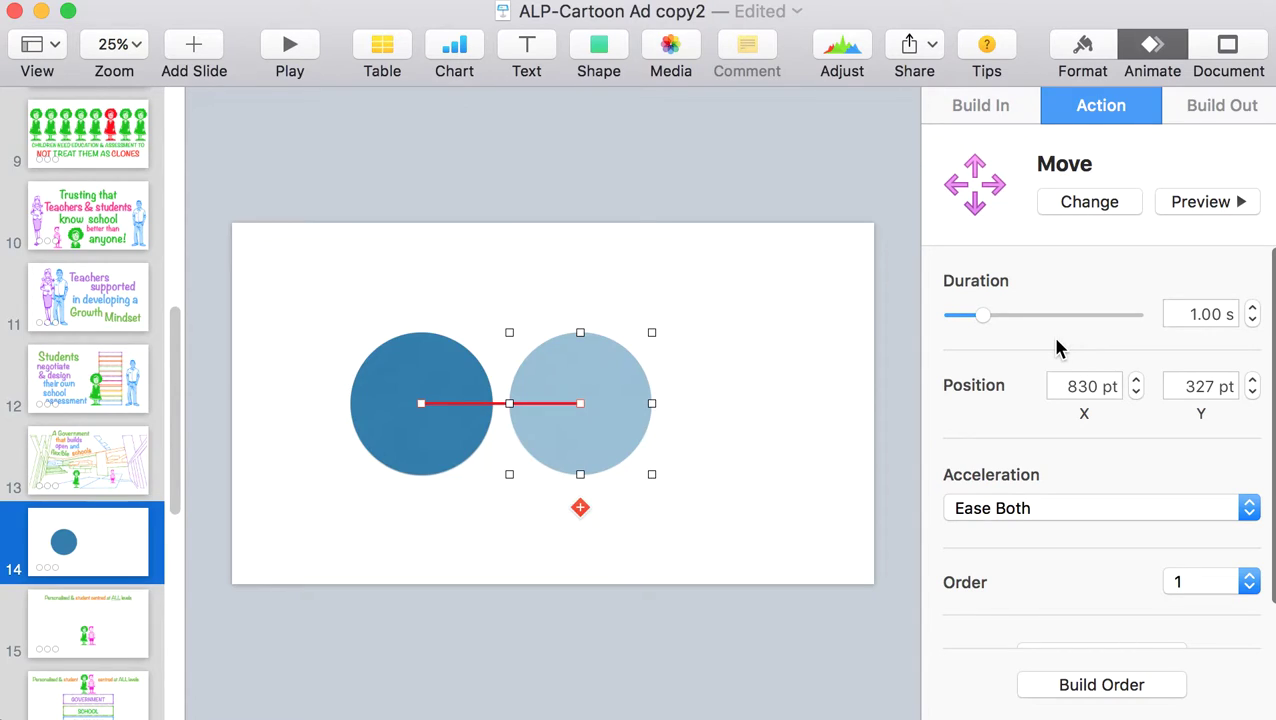
drag(579, 403, 577, 365)
mouse_move(984, 315)
mouse_down()
mouse_move(1098, 320)
mouse_move(974, 313)
mouse_up()
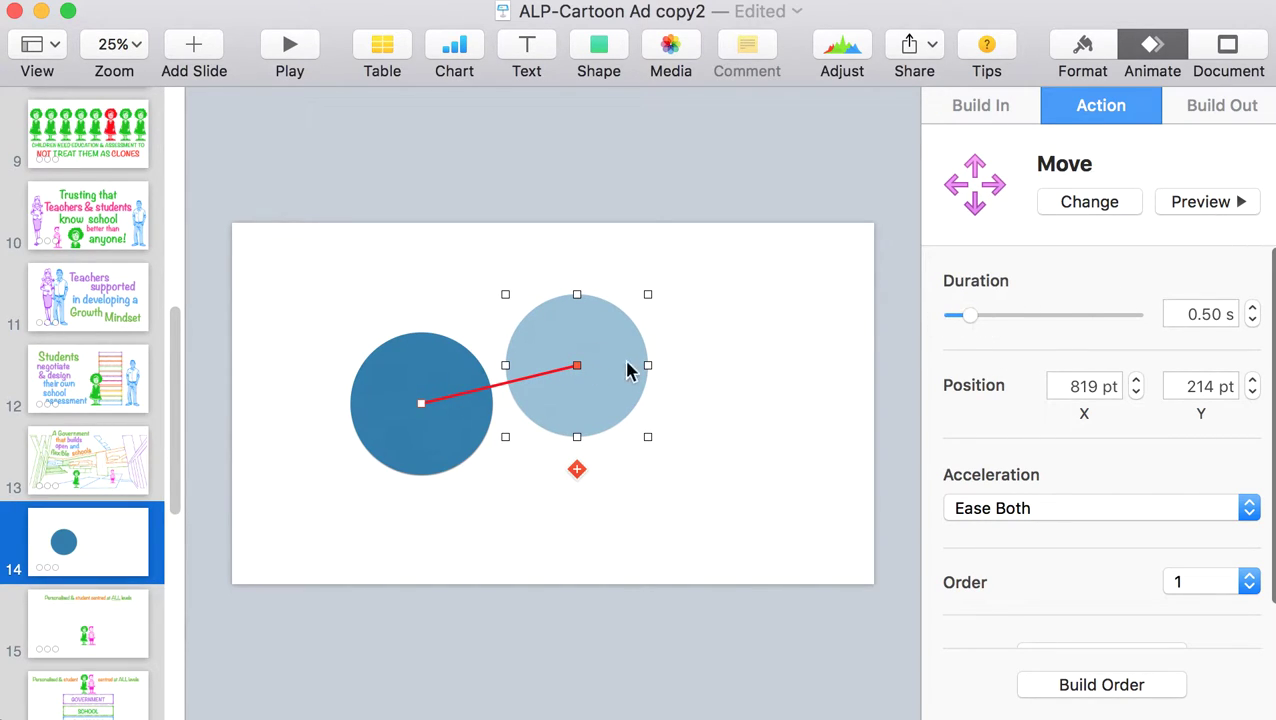
drag(580, 377, 604, 332)
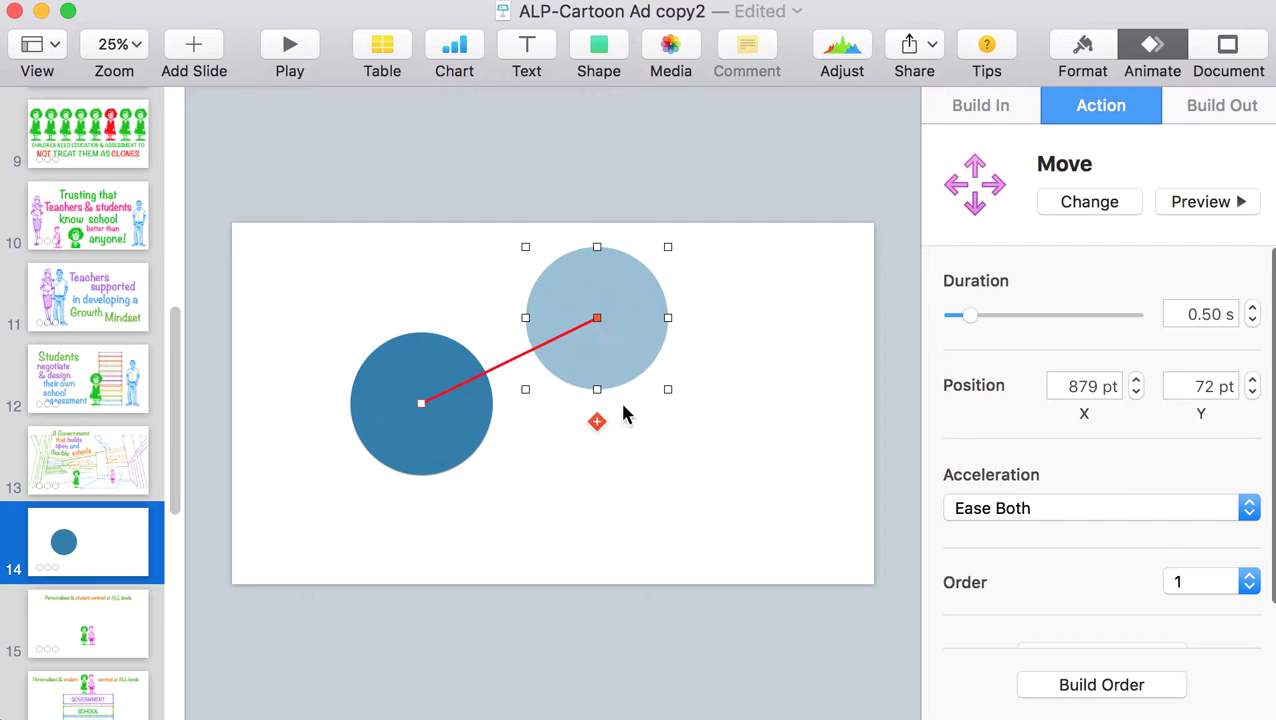
Chain a second Move action onto the circle's path, ending down and to the right with a 0.50 s duration.
click(596, 423)
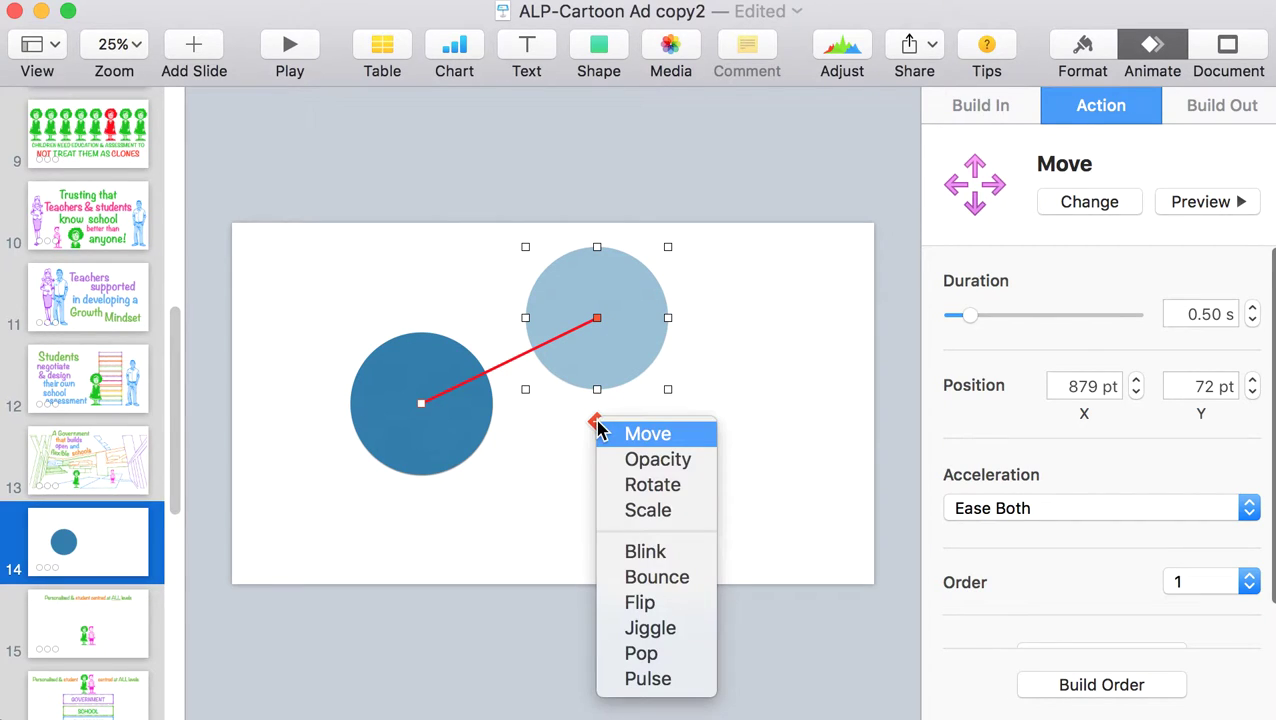
click(658, 435)
drag(754, 322, 758, 478)
drag(983, 315, 965, 316)
click(777, 279)
Duplicate the animated circle and place the two circles side by side on the slide.
click(450, 410)
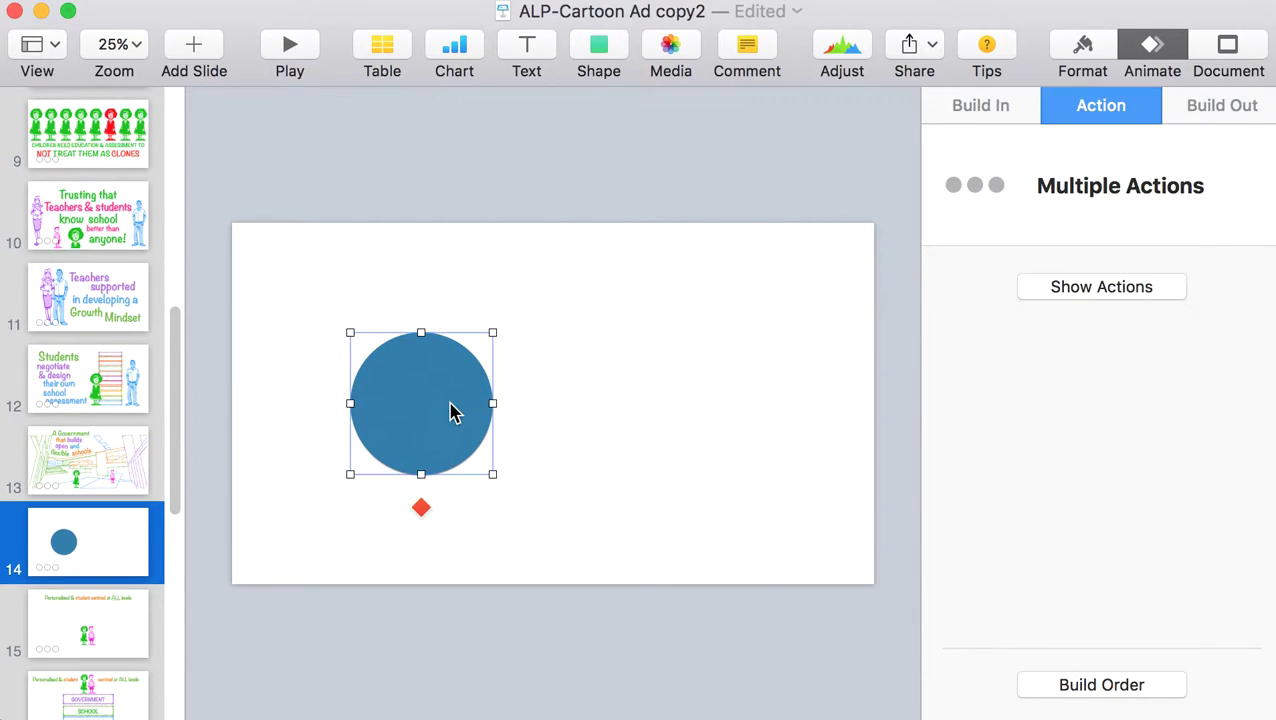
drag(450, 410, 563, 412)
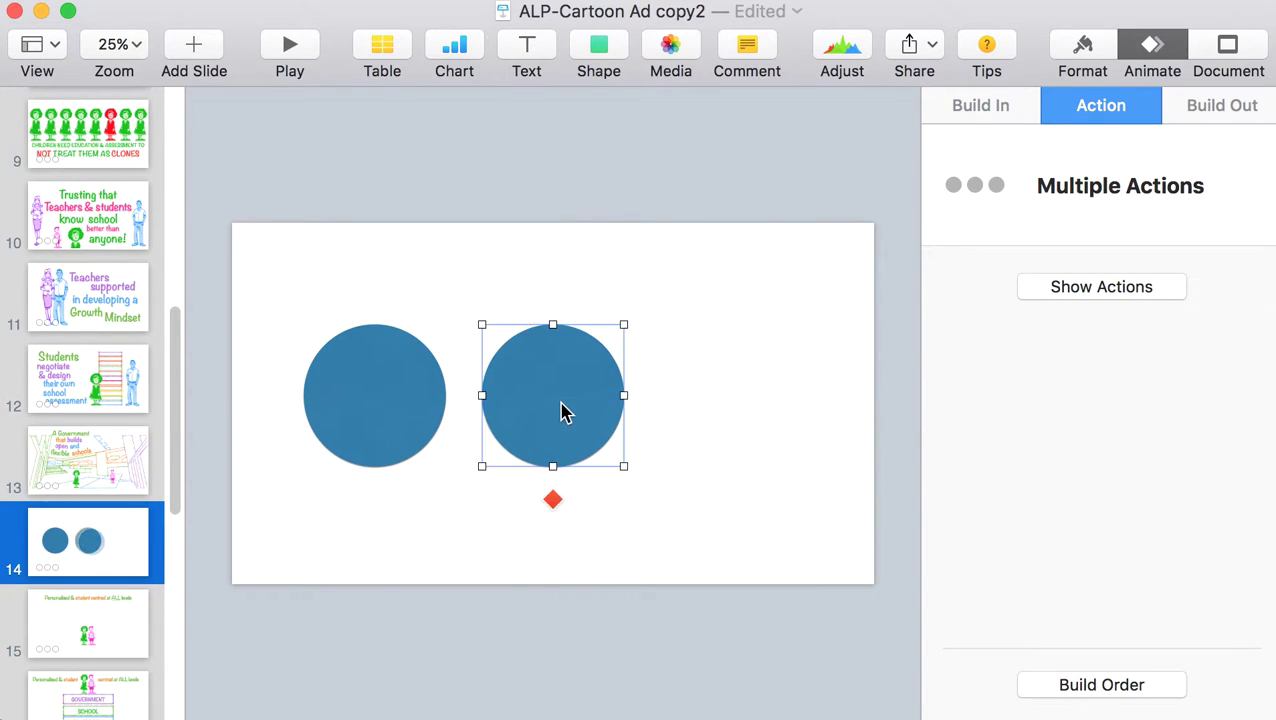
click(399, 393)
Show the Move action paths of the right circle and of the left circle to compare them.
click(570, 407)
click(1070, 290)
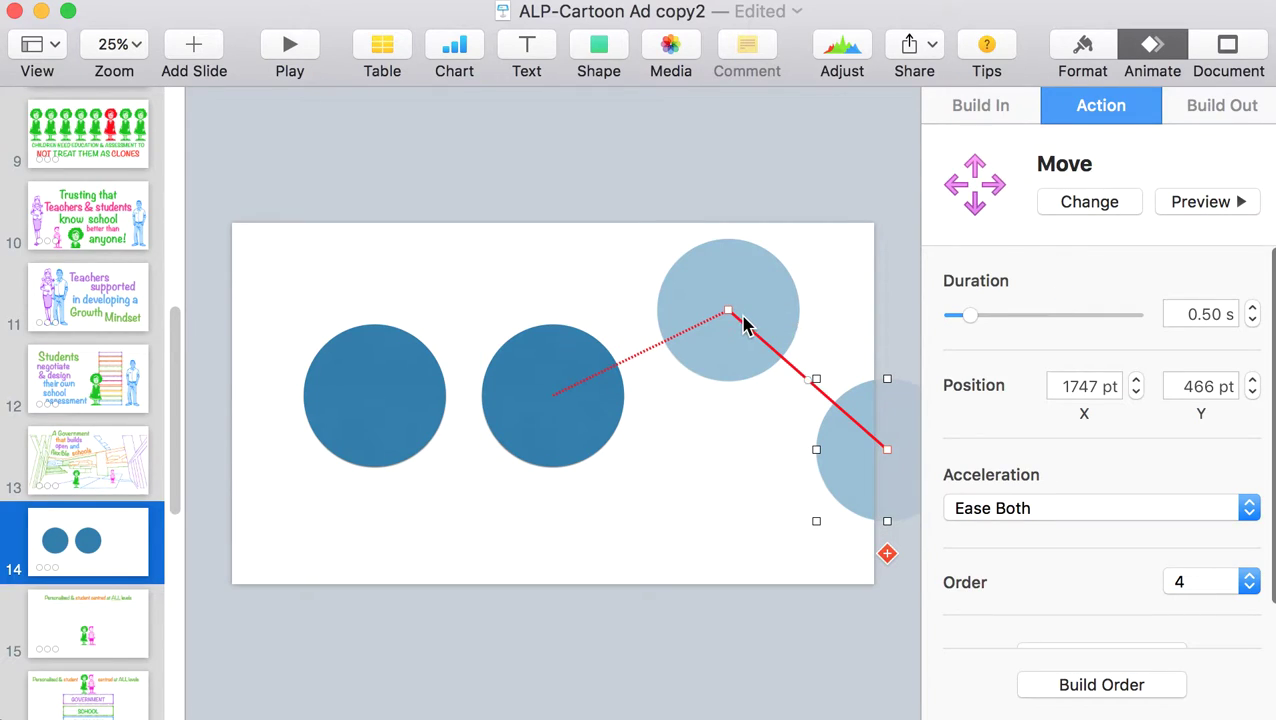
click(413, 393)
click(1098, 292)
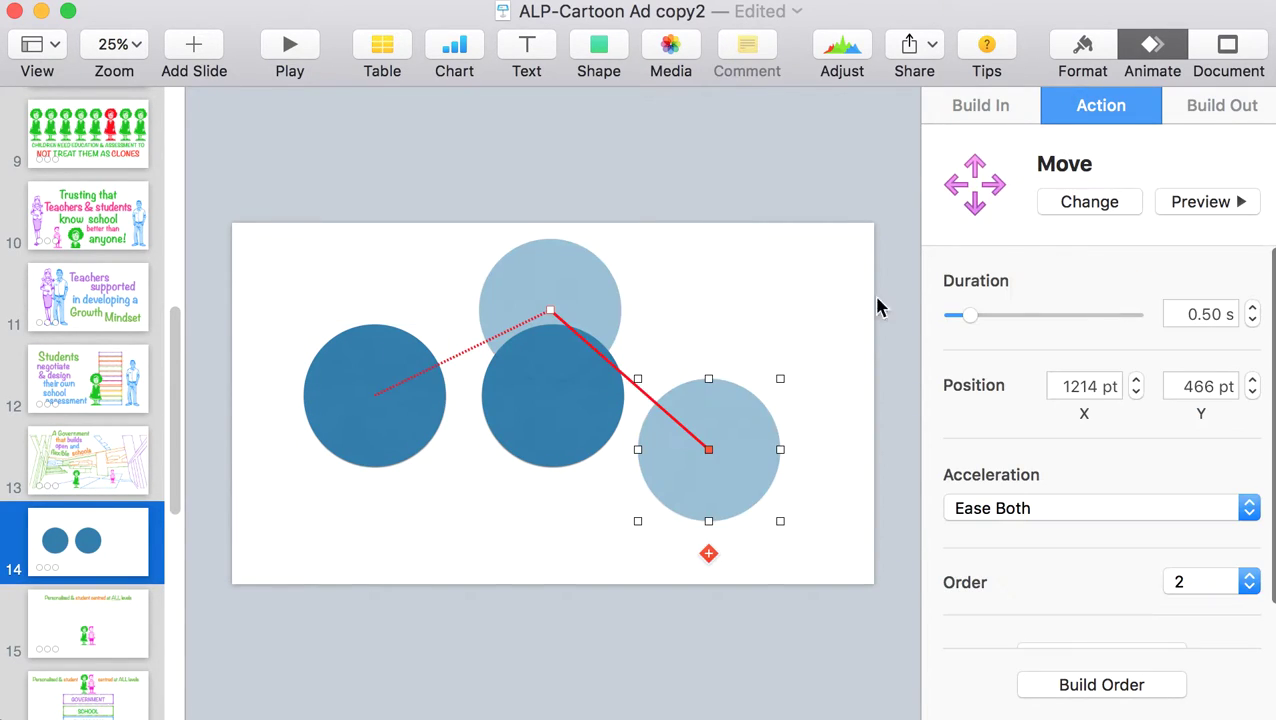
click(564, 384)
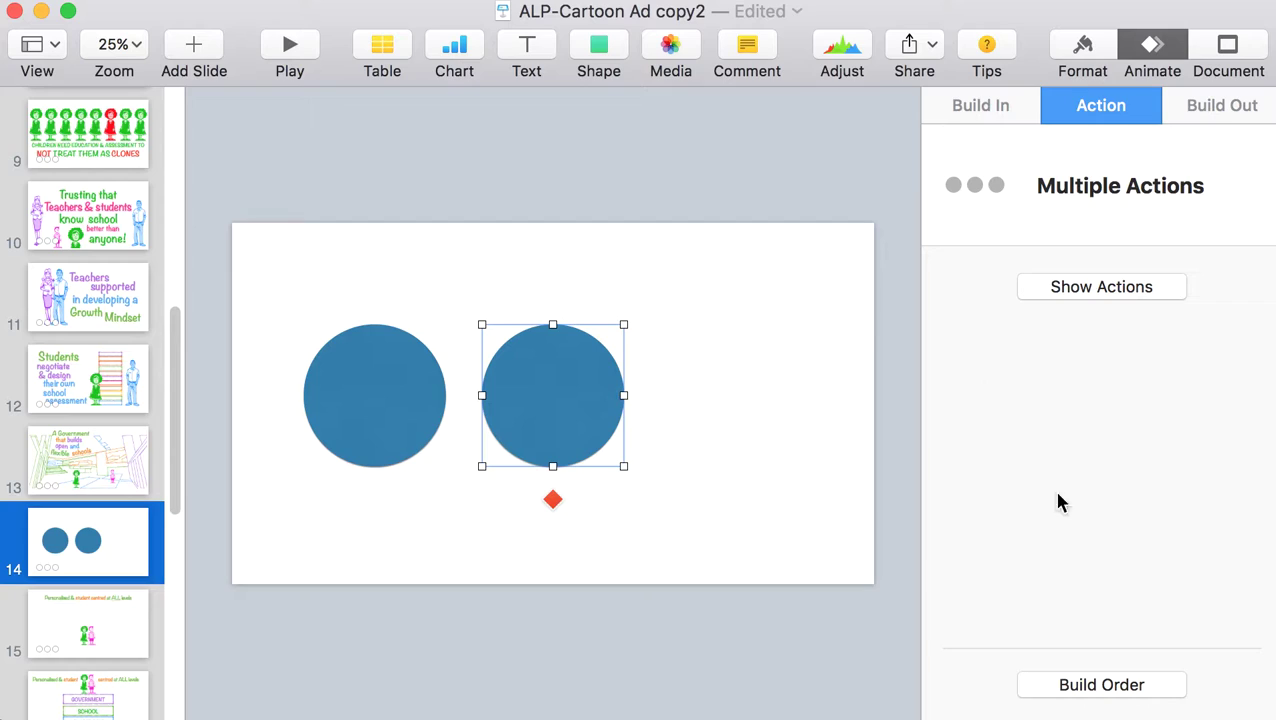
Open the slide's build order and examine the motion paths of the first three Move actions.
click(1075, 686)
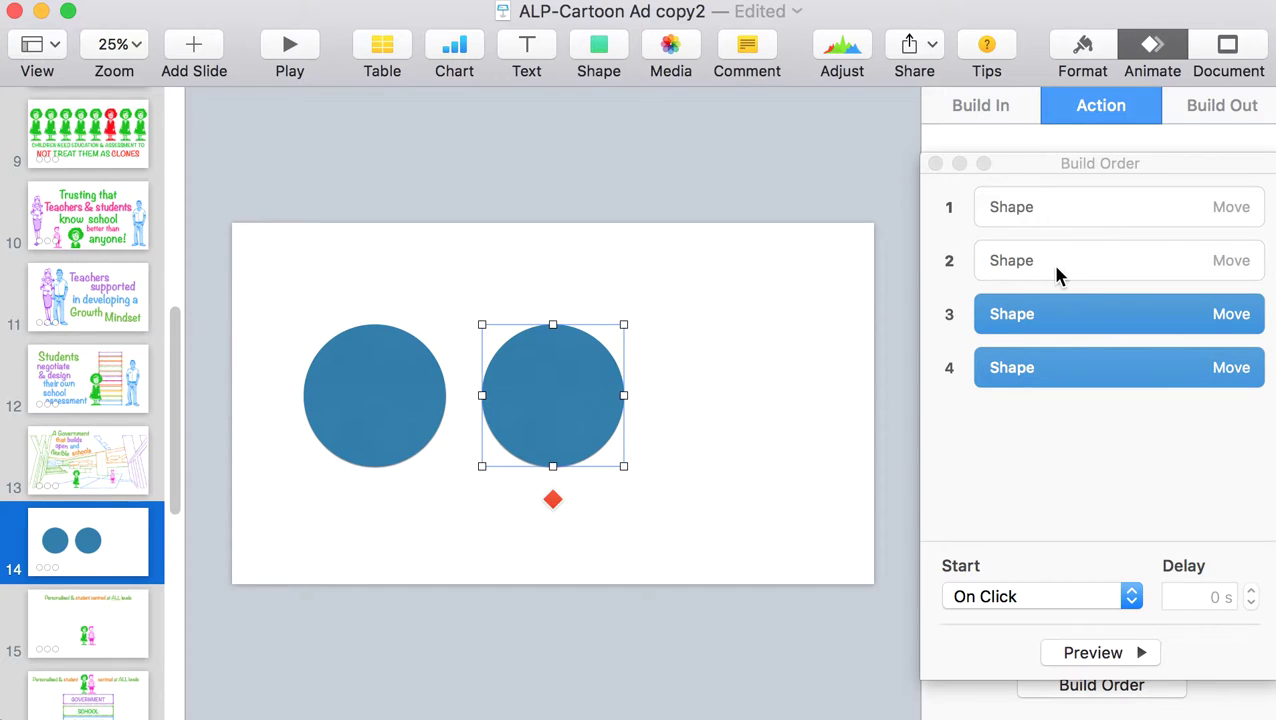
click(1088, 216)
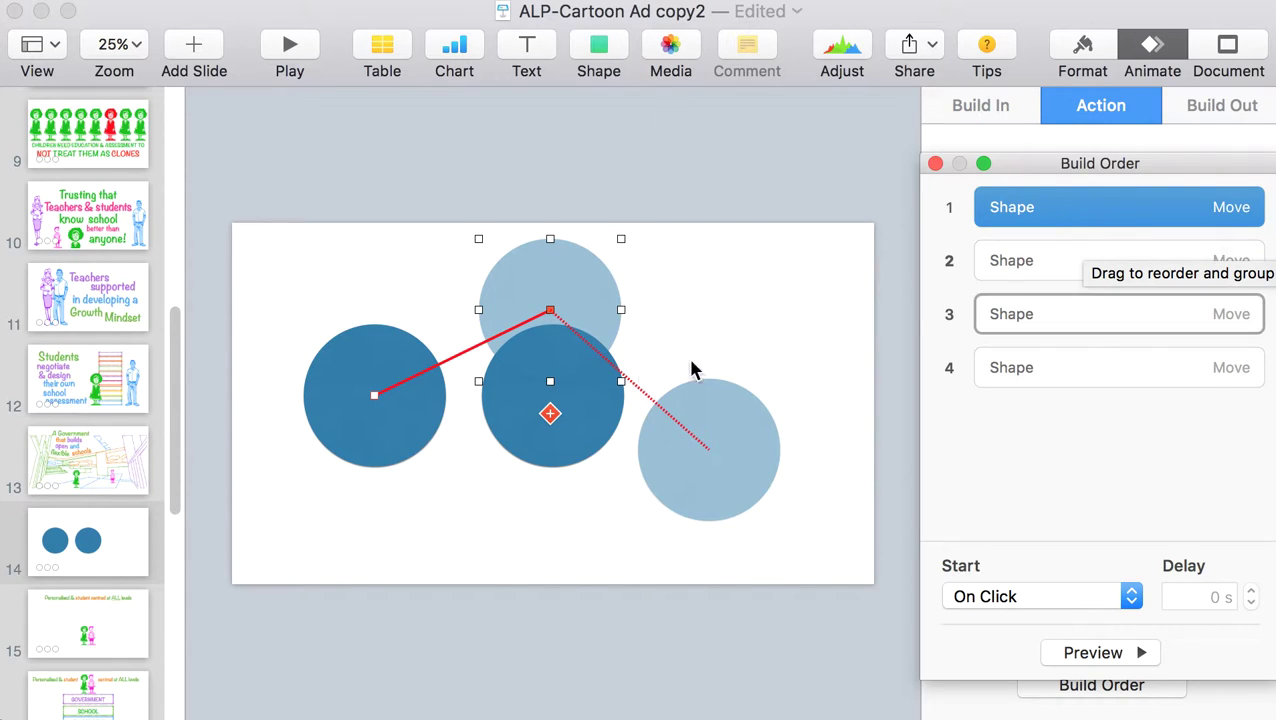
click(1062, 268)
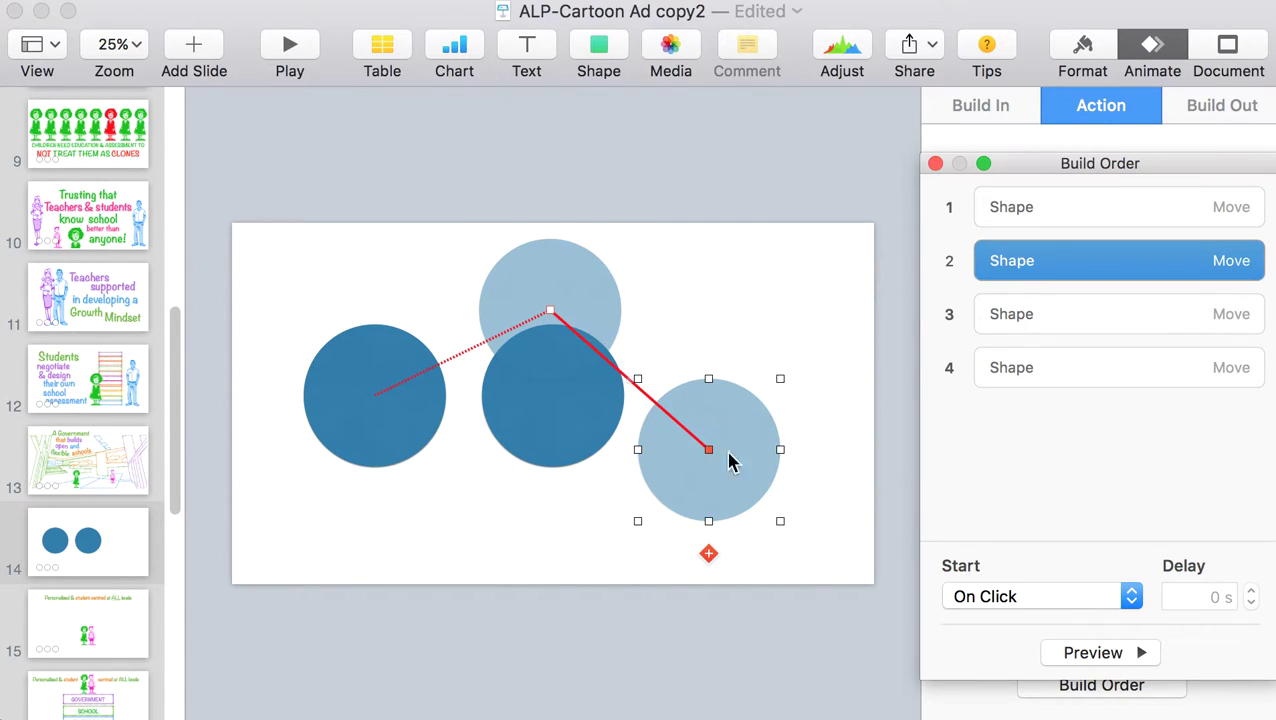
click(1011, 320)
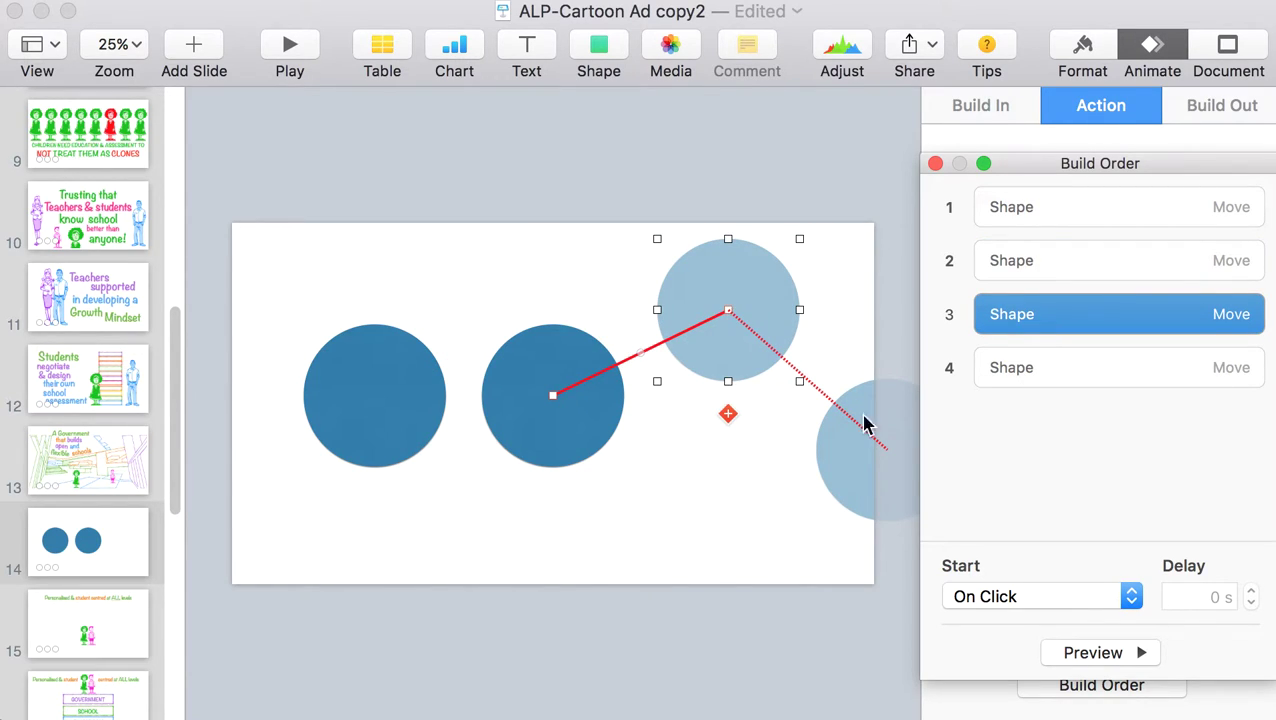
Shift the build order window clear of the preview control and preview the Move actions with both circles selected.
drag(1071, 172, 1075, 276)
click(1200, 201)
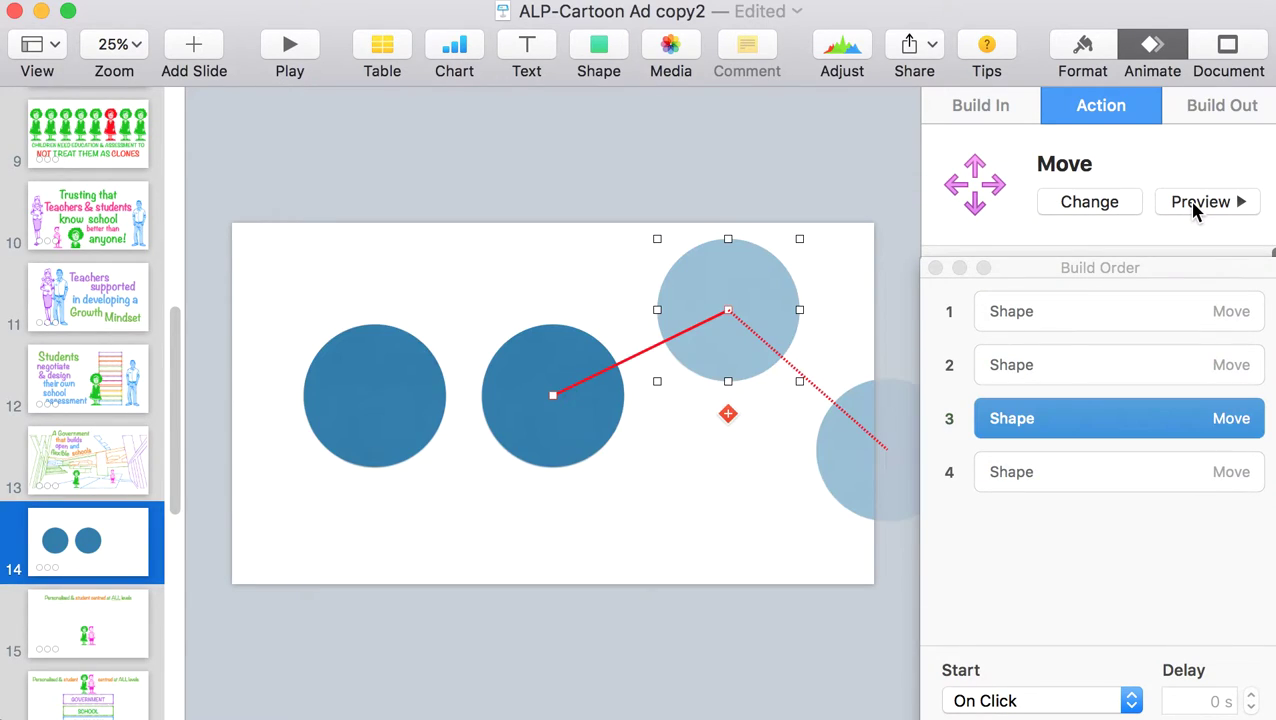
click(632, 233)
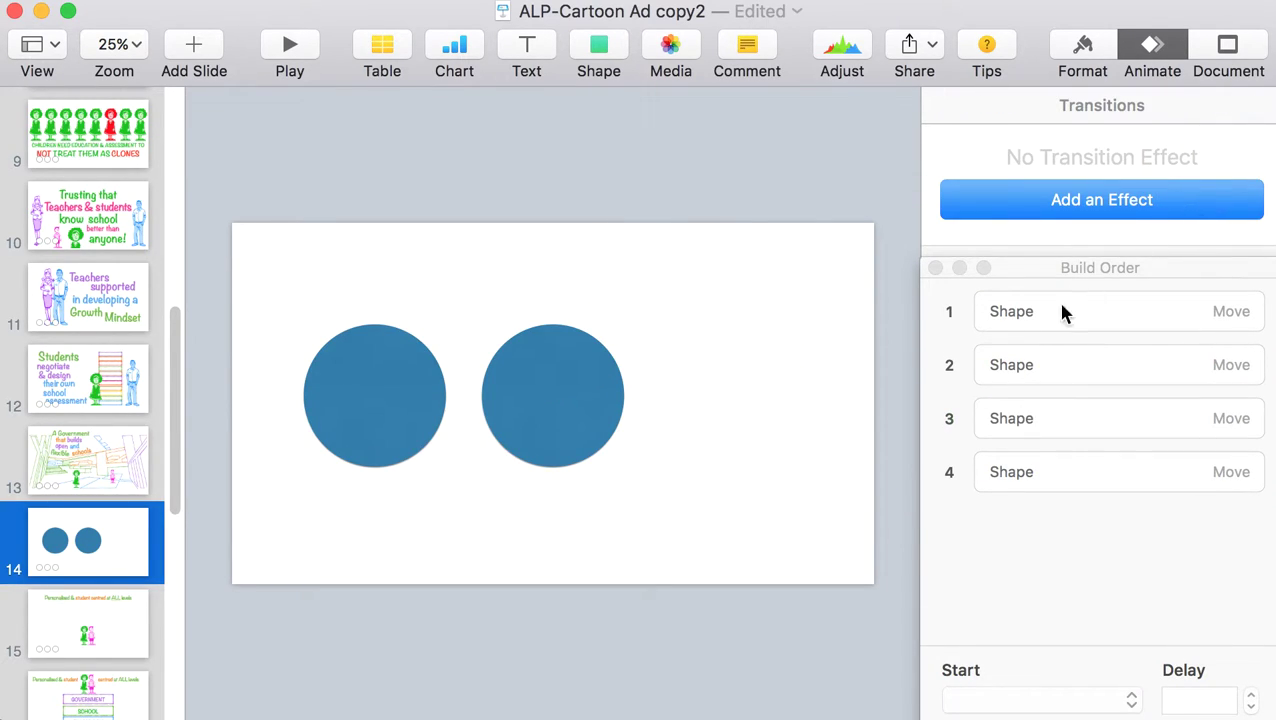
drag(380, 578, 560, 428)
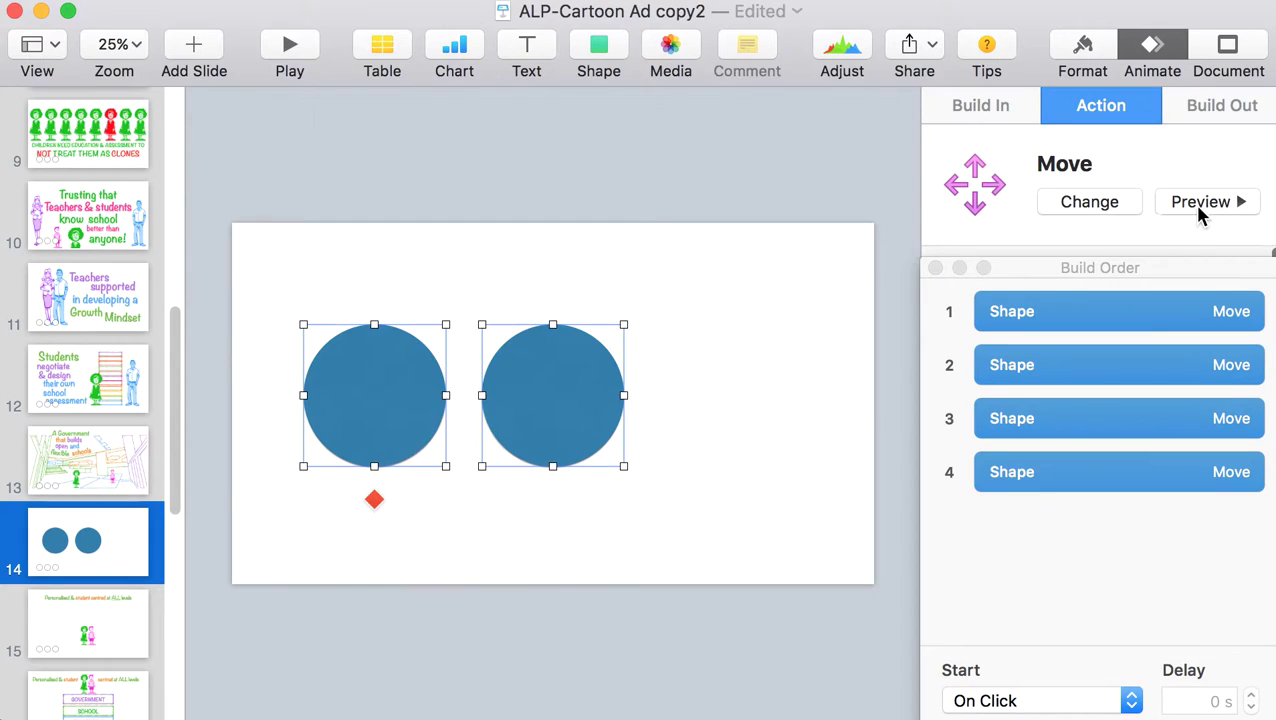
click(1198, 203)
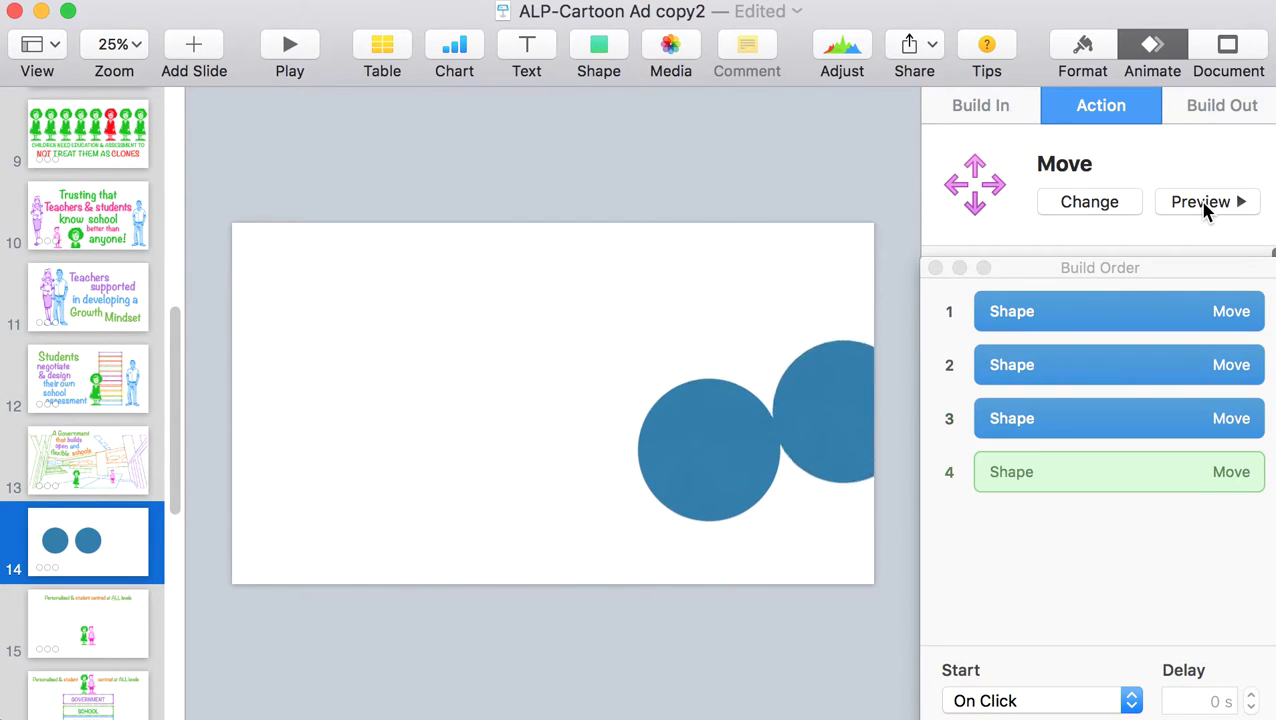
click(812, 413)
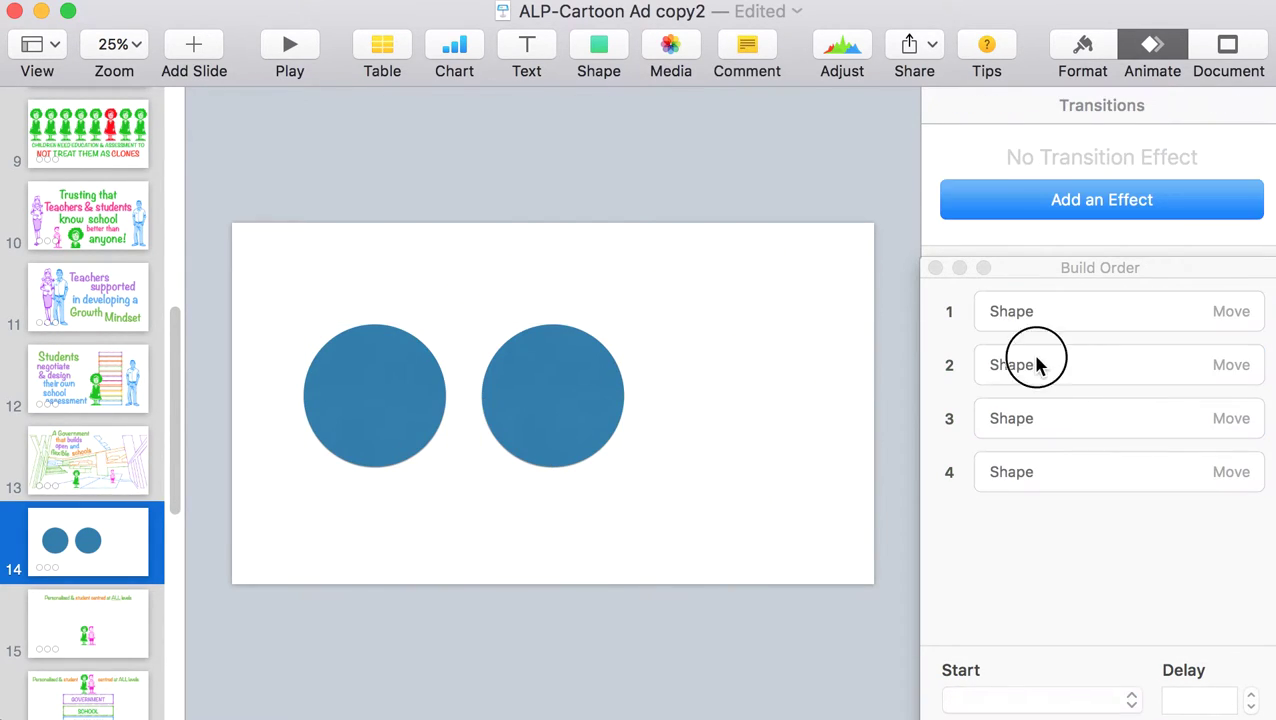
Move the right circle's first Move action up in the build order so that it directly follows the left circle's first Move.
click(1040, 363)
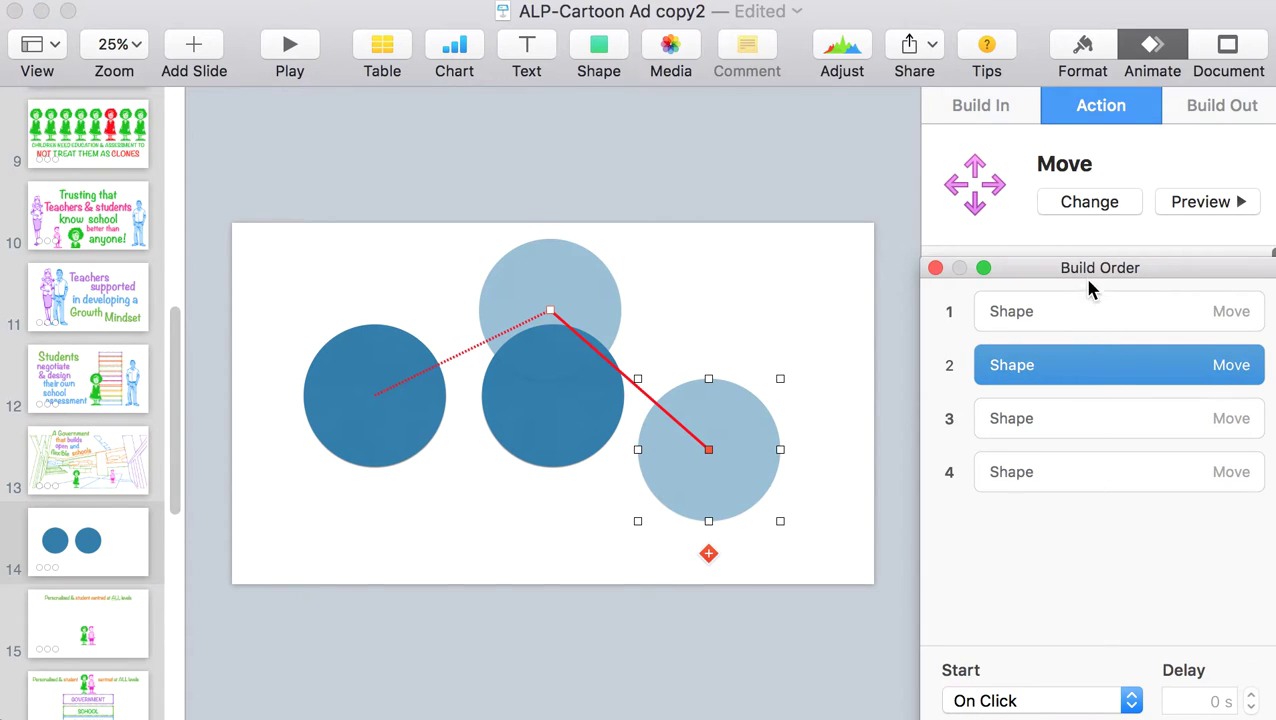
drag(1086, 267, 1063, 212)
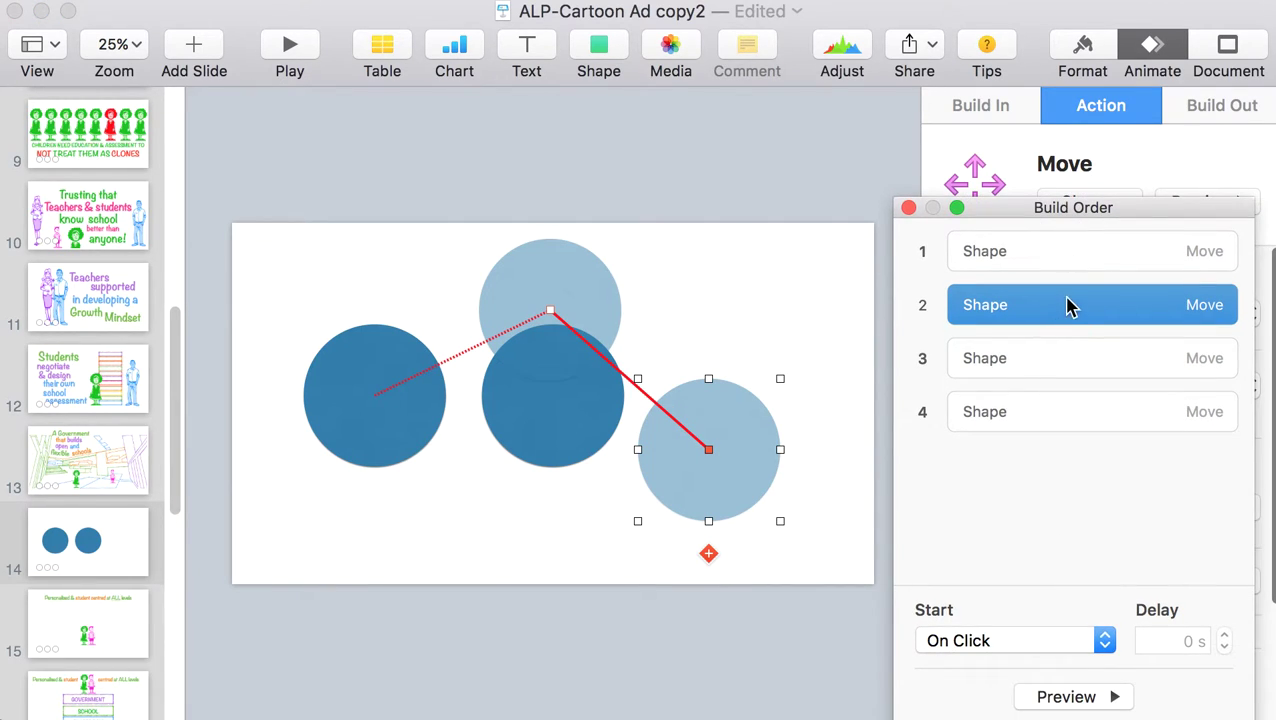
click(1062, 366)
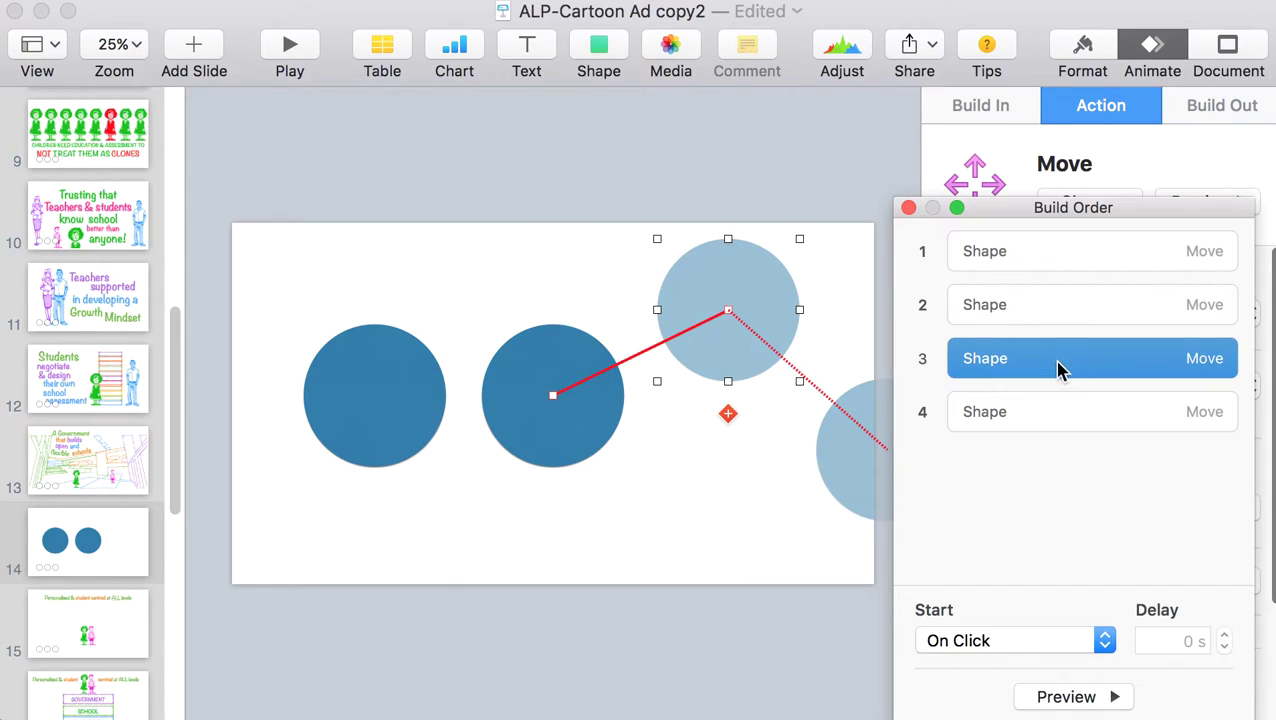
drag(1060, 368, 1057, 276)
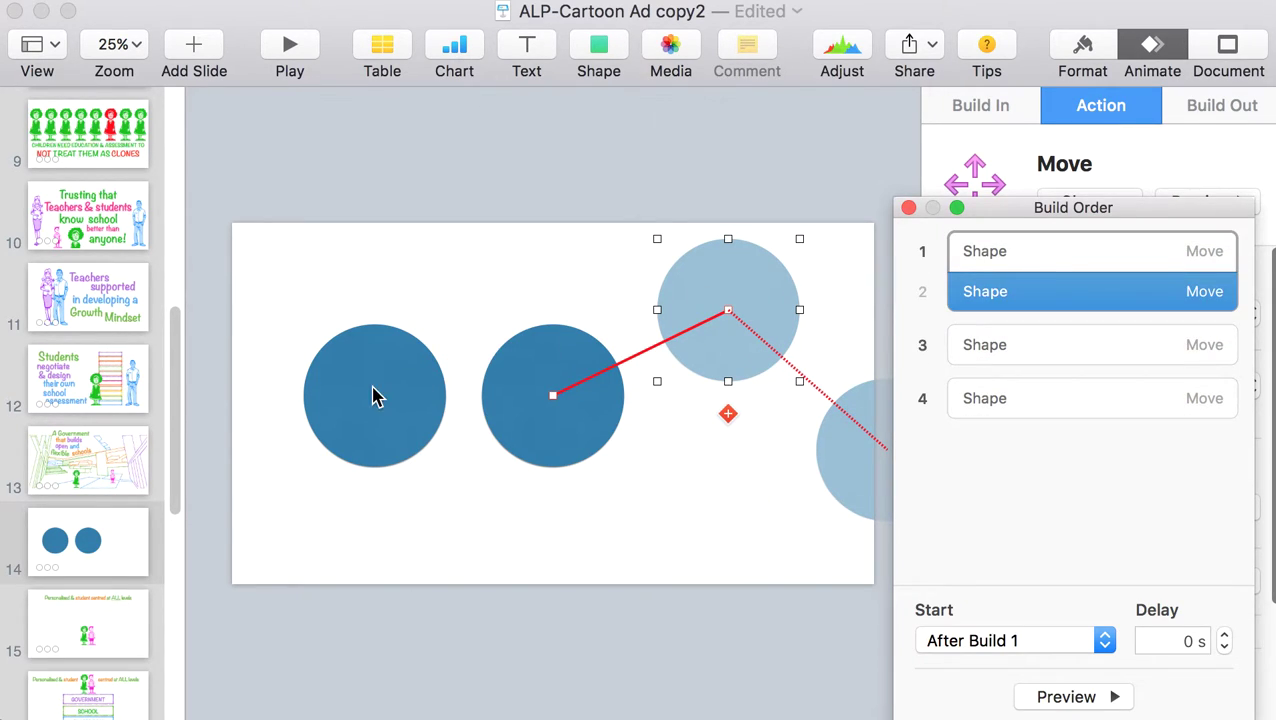
Compare the motion paths and start settings of the first two Move actions in the build order.
click(1063, 268)
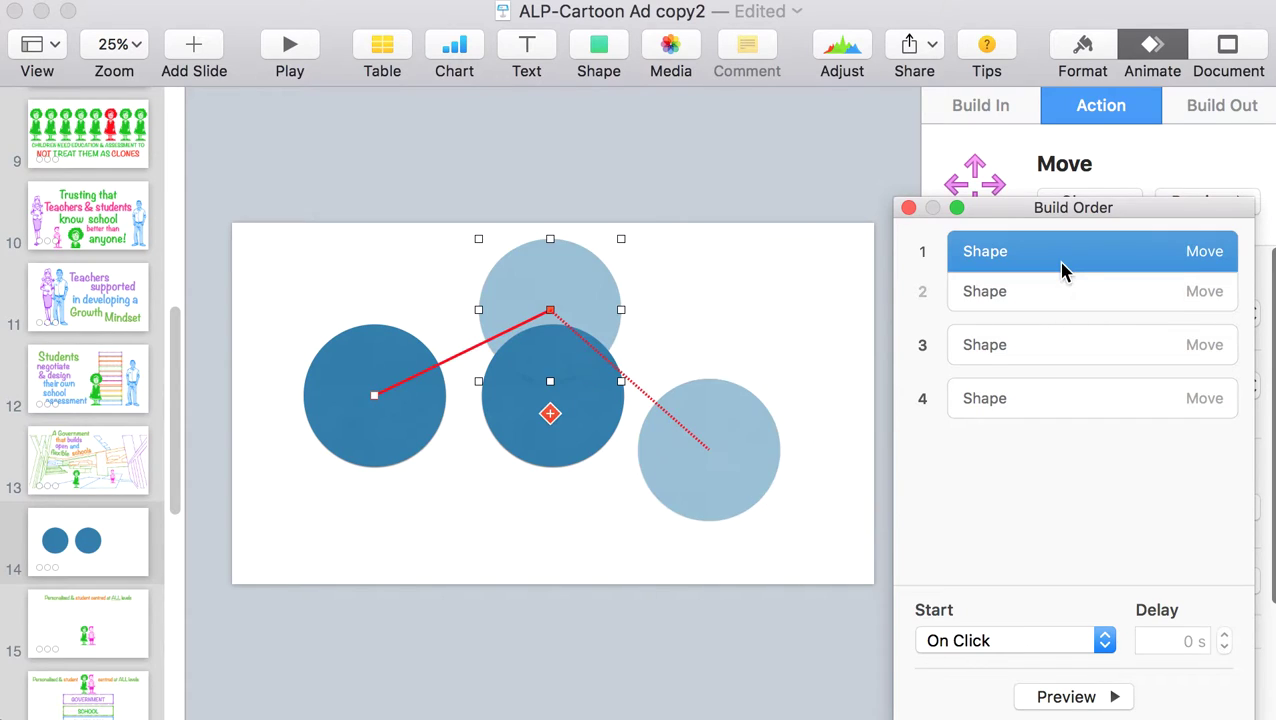
click(1055, 300)
click(1051, 264)
click(1055, 302)
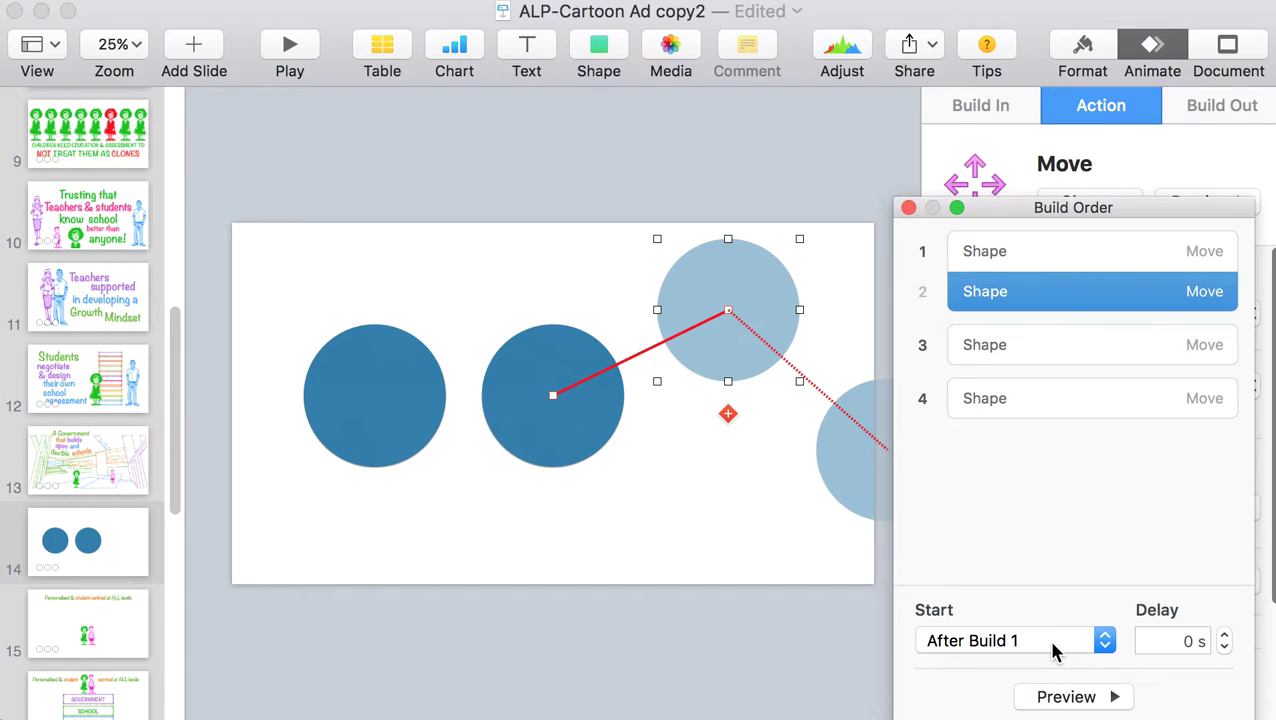
click(1050, 266)
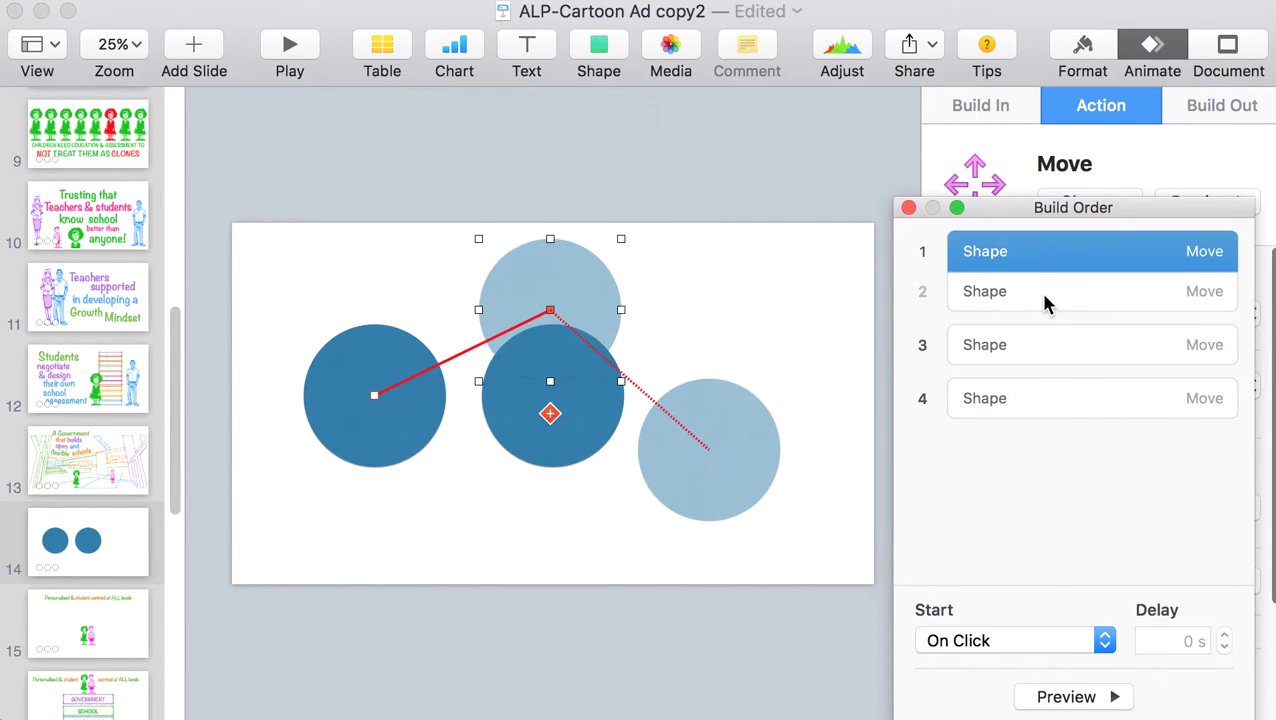
click(1044, 296)
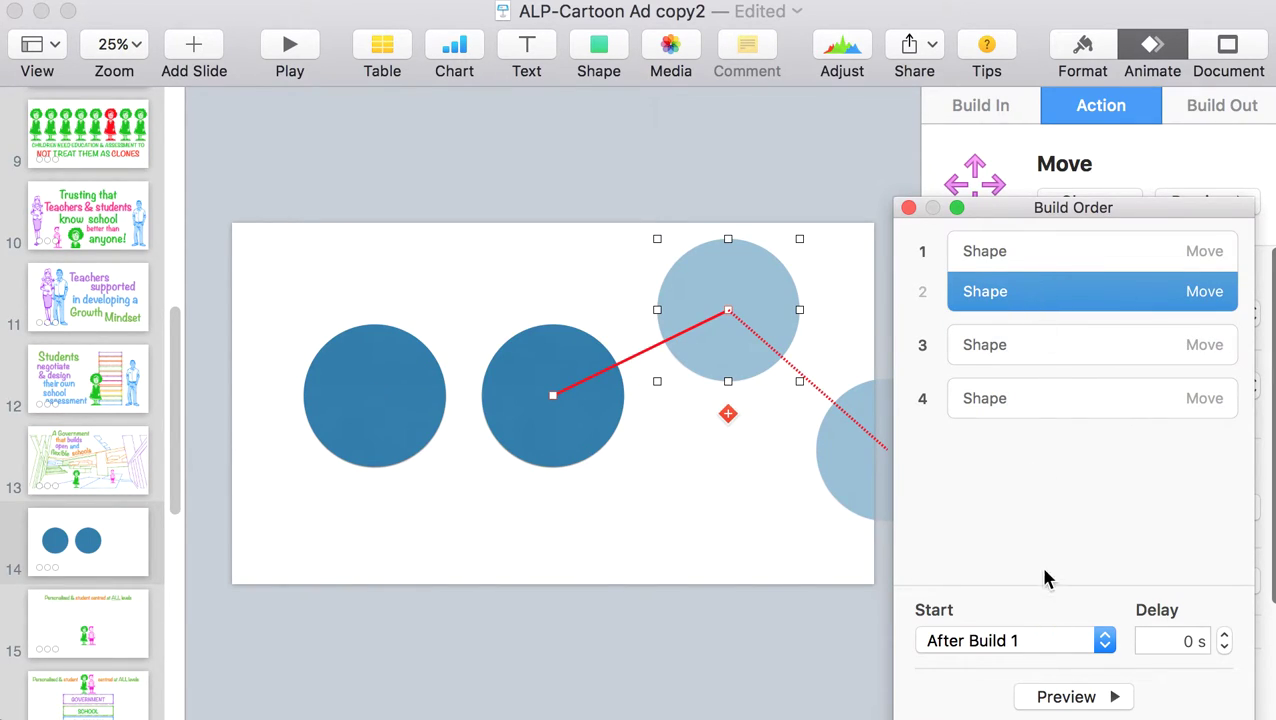
Set the second Move action to start With Build 1 and preview the animation.
click(1011, 640)
click(1015, 676)
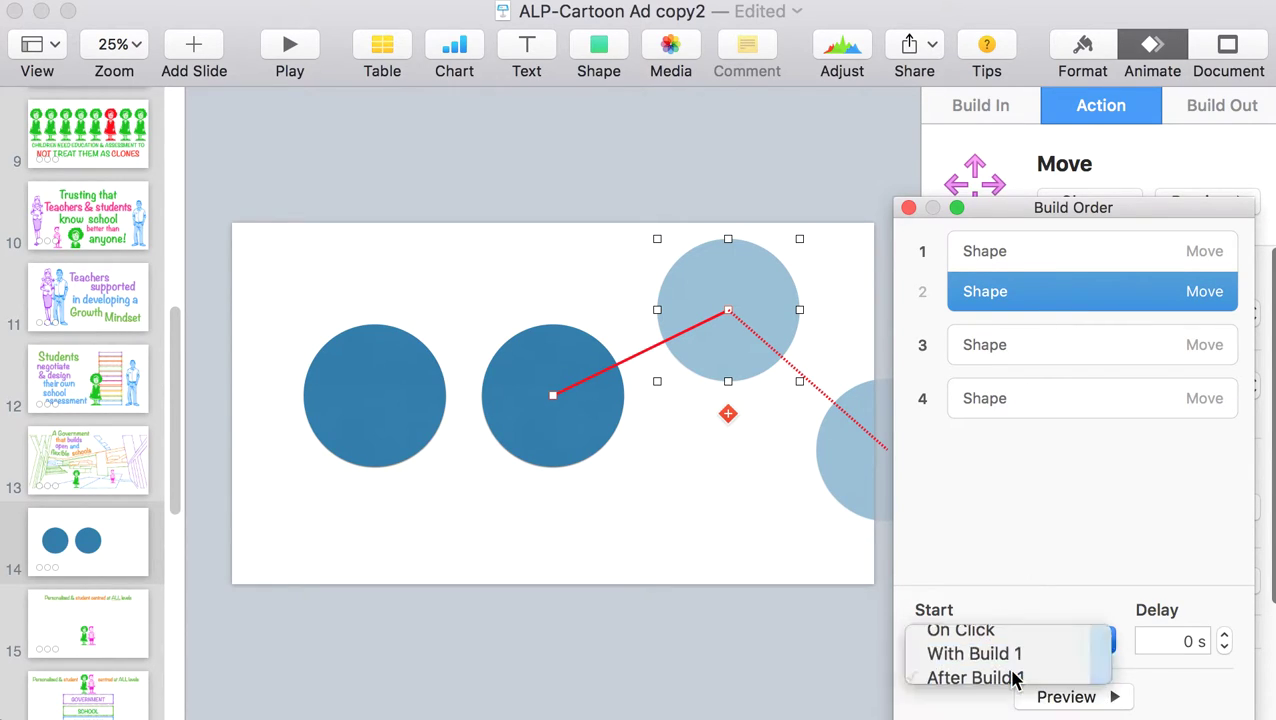
click(1135, 178)
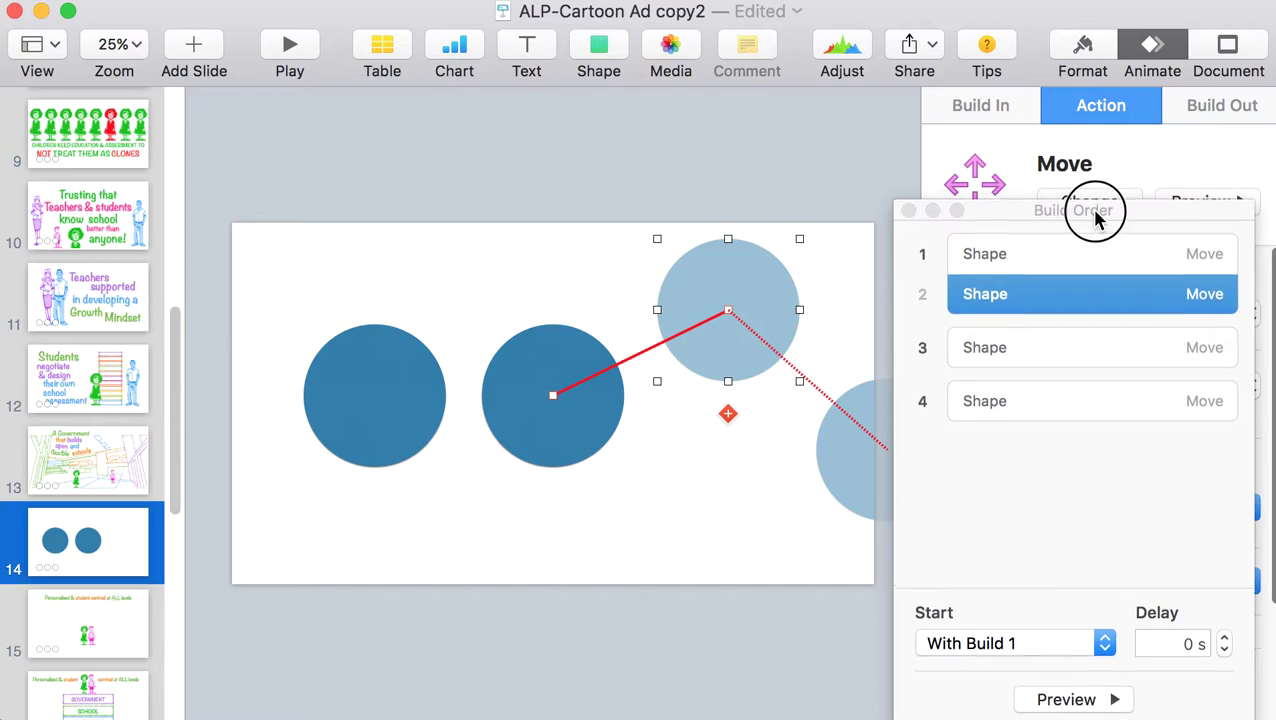
drag(1096, 207, 1100, 510)
click(1230, 204)
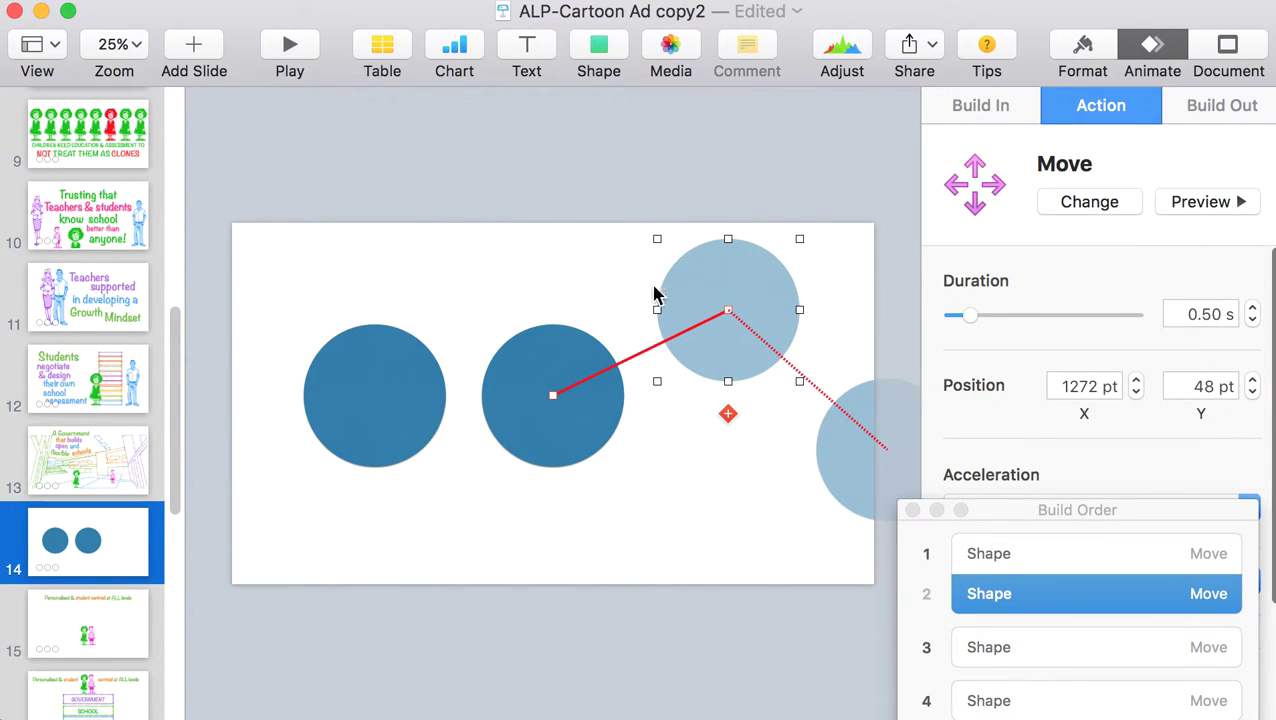
Join the third and fourth Move actions to the first two in the build order, with the third starting After Build 2.
drag(1014, 510, 987, 180)
drag(997, 322, 991, 275)
drag(994, 367, 1002, 325)
click(1002, 325)
click(985, 618)
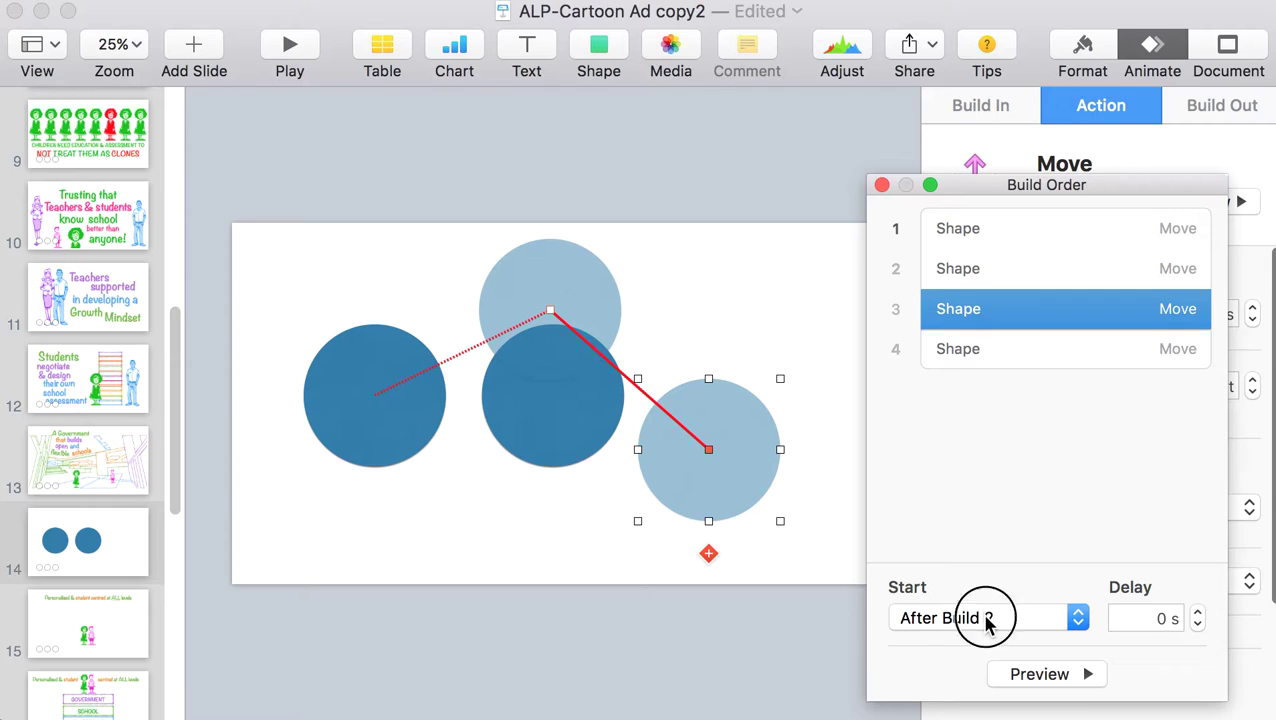
click(981, 642)
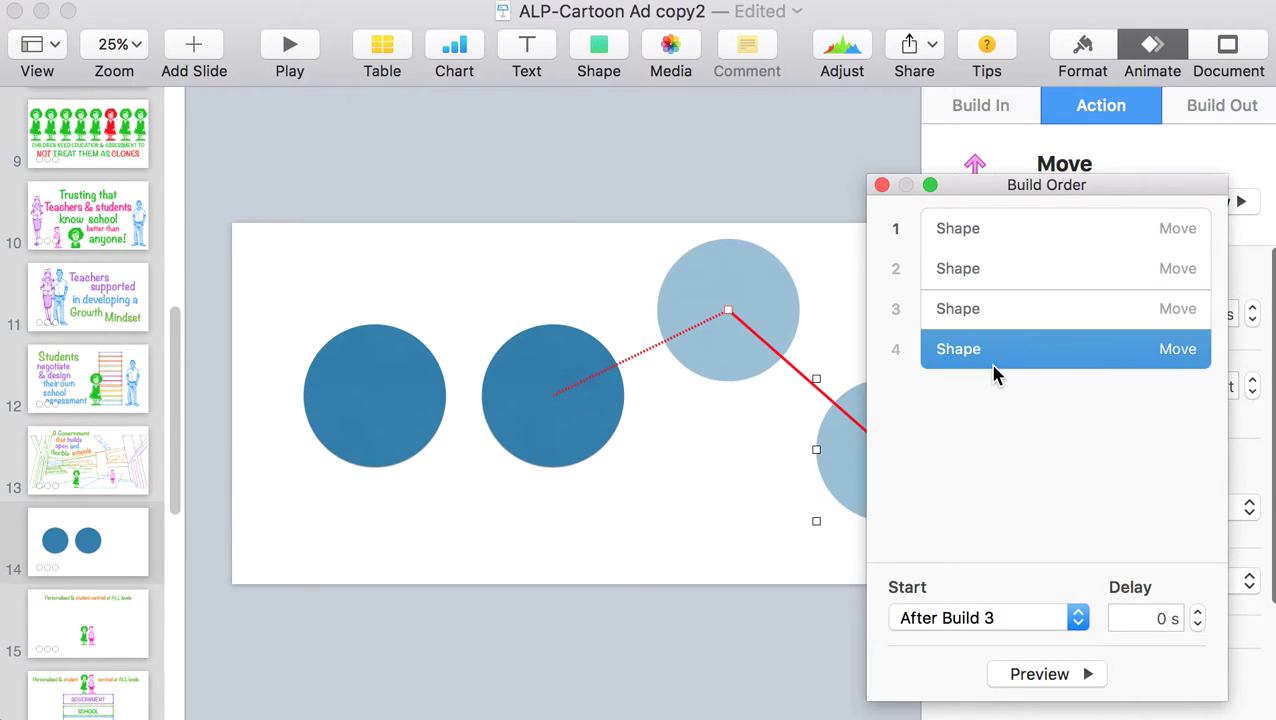
Set the fourth Move action to start With Build 3 and preview the animation.
click(968, 612)
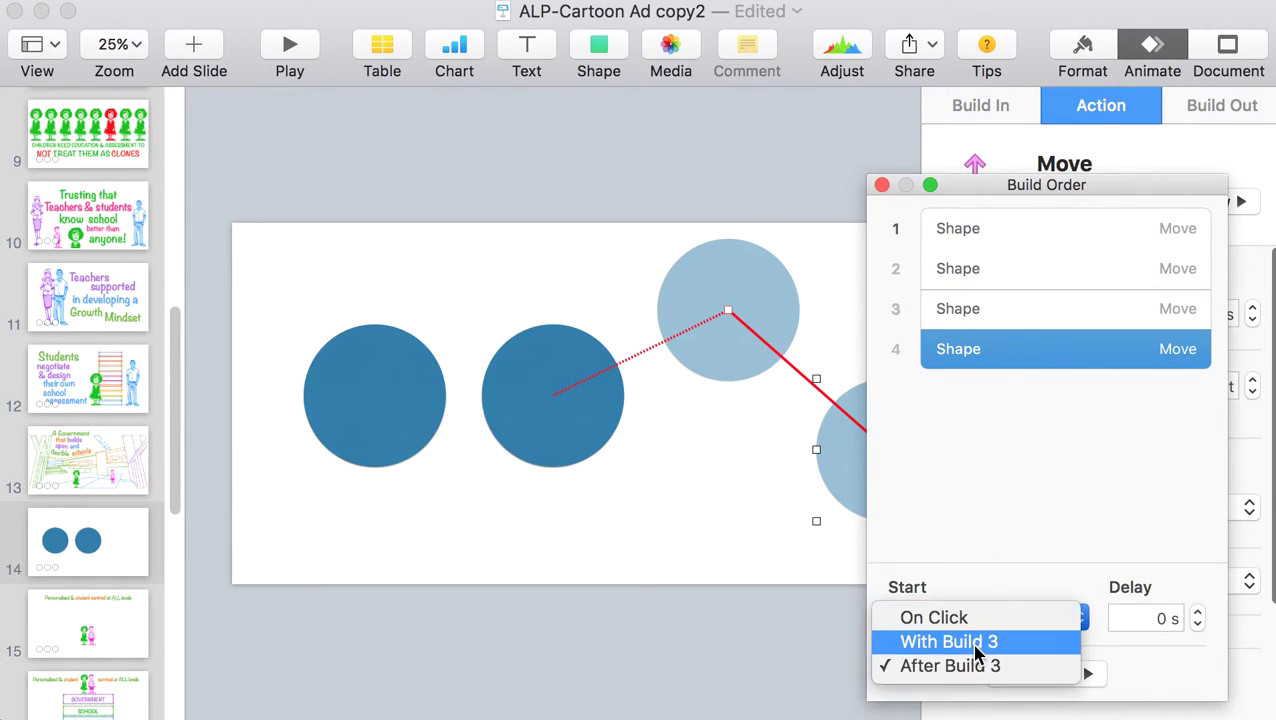
click(979, 645)
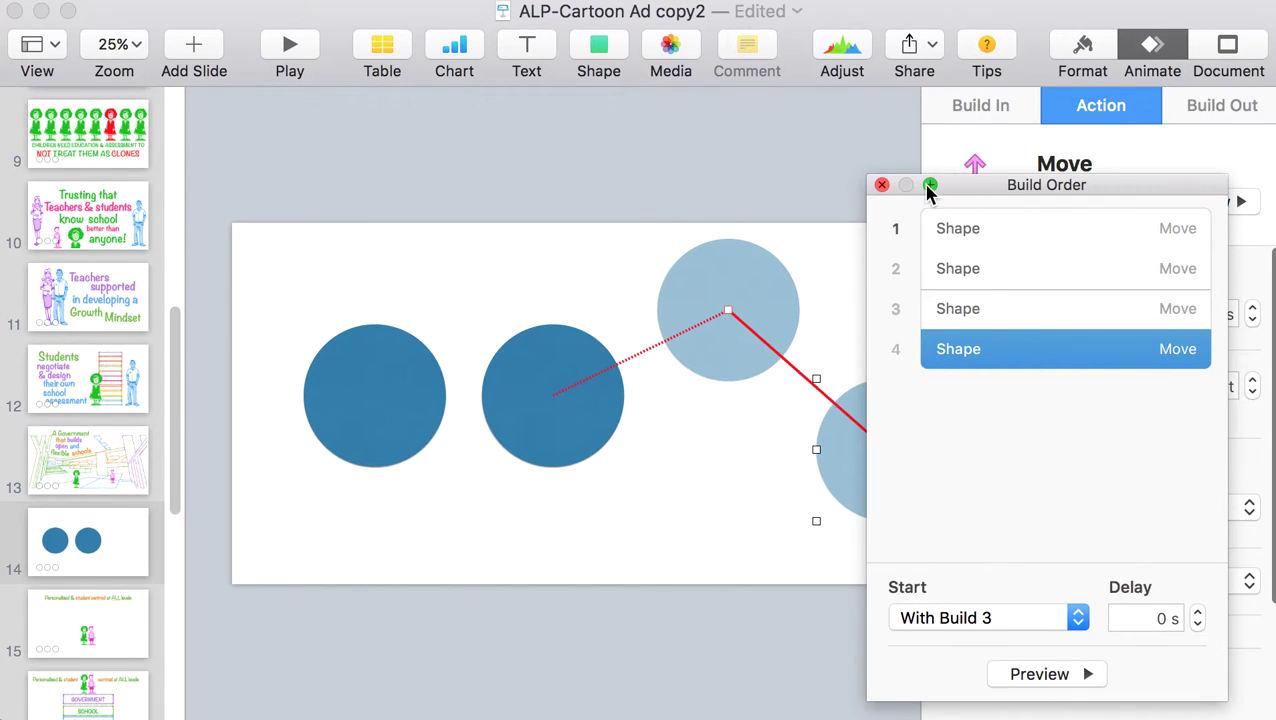
drag(965, 185, 986, 366)
click(1203, 202)
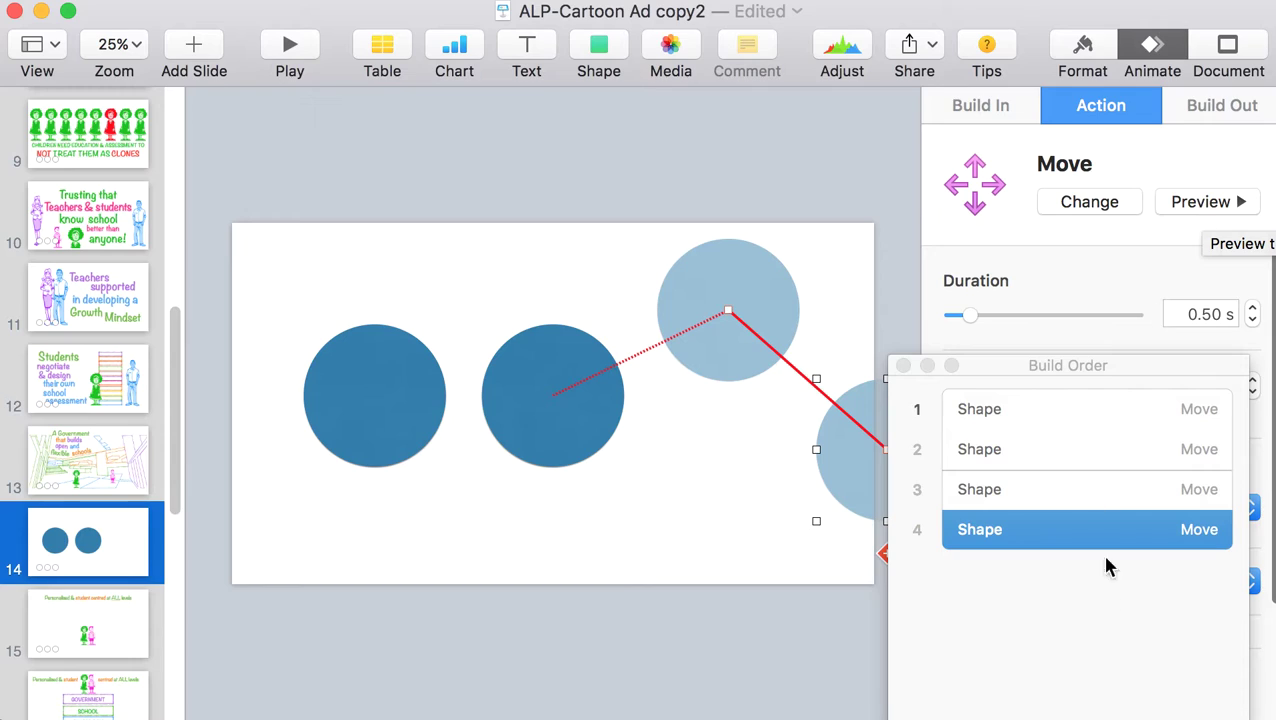
Review the start timing options of the fourth Move action, keep With Build 3, and deselect everything on the slide.
drag(1068, 364, 1066, 197)
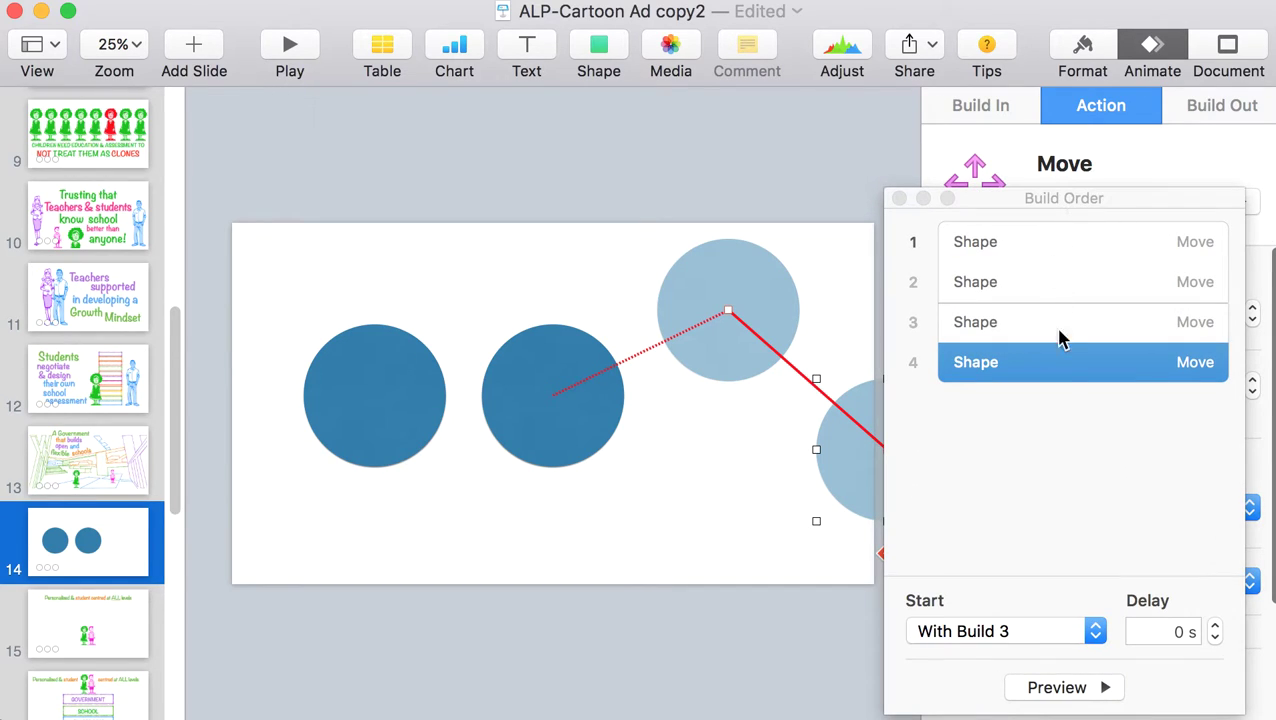
click(1016, 630)
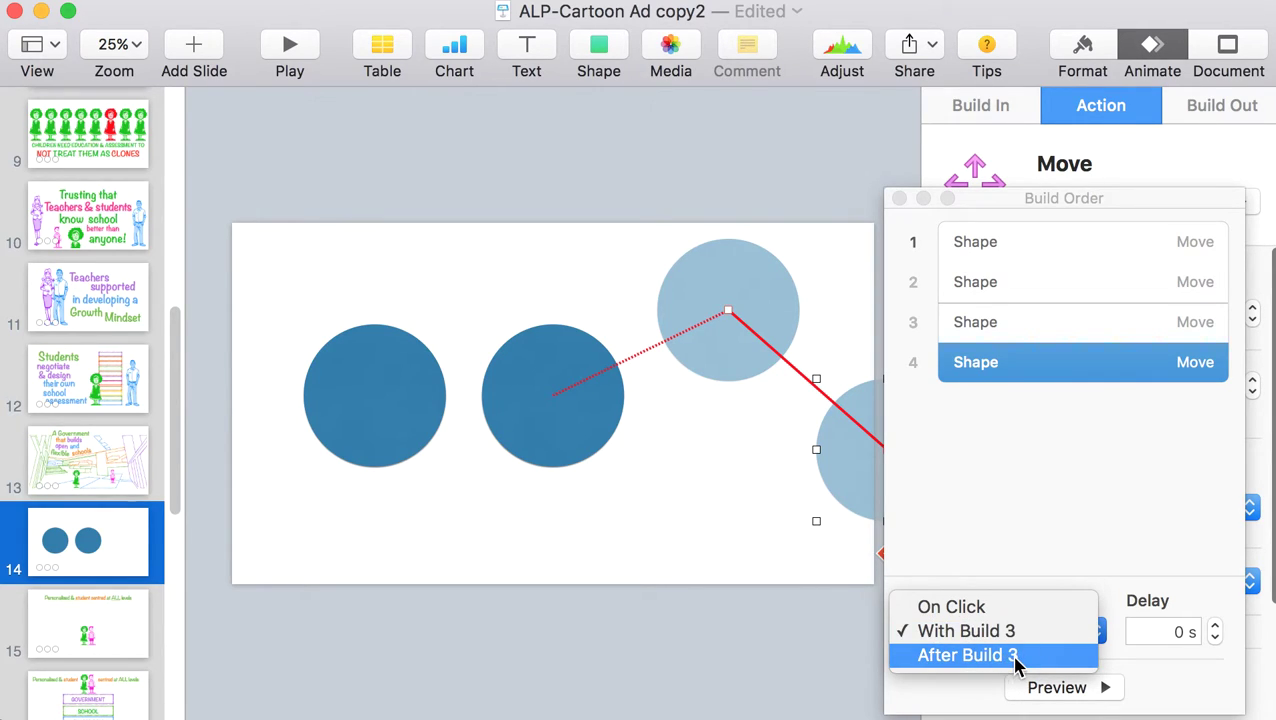
click(1048, 628)
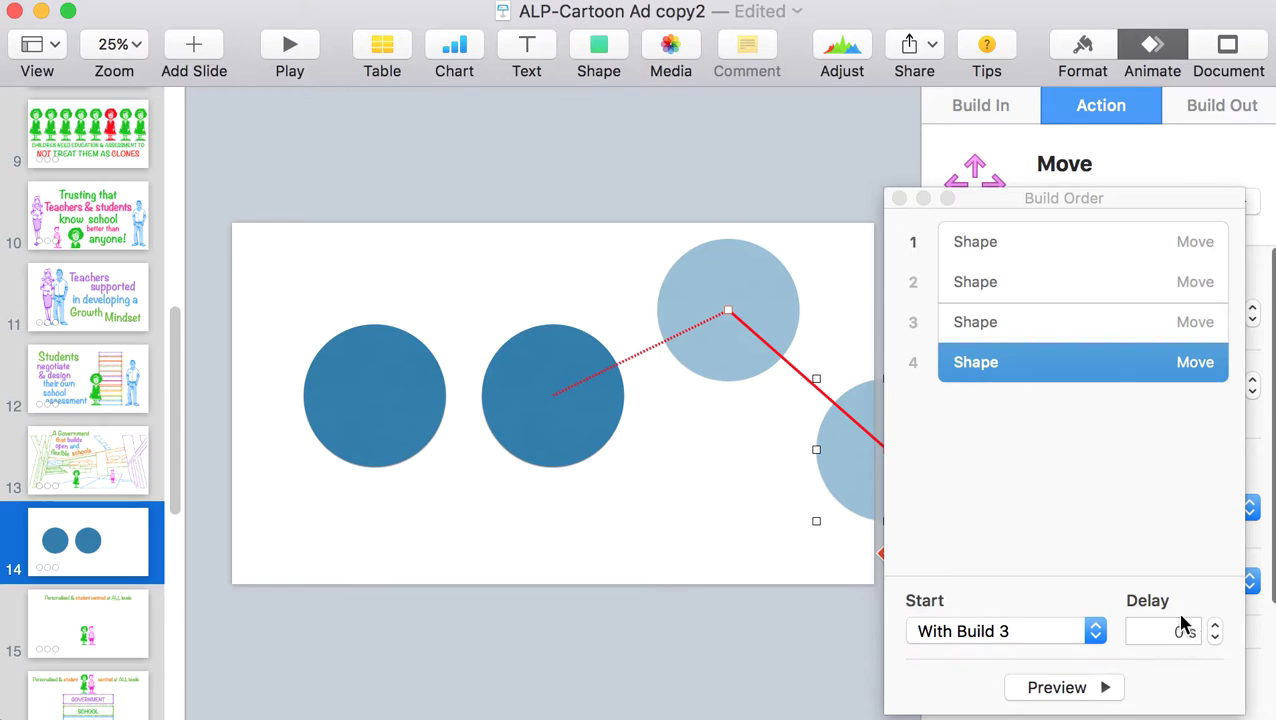
click(510, 520)
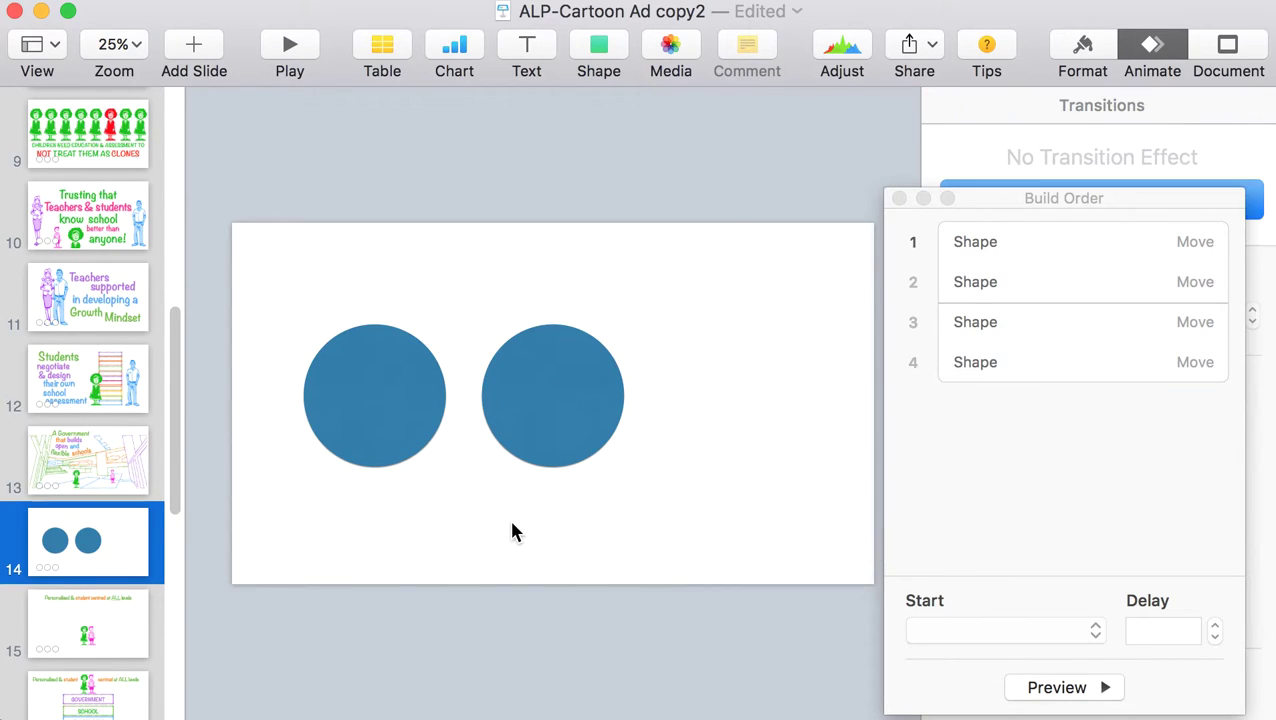
Open slide 15 and check which builds in its build order belong to the group of figures and boxes.
click(122, 620)
click(567, 480)
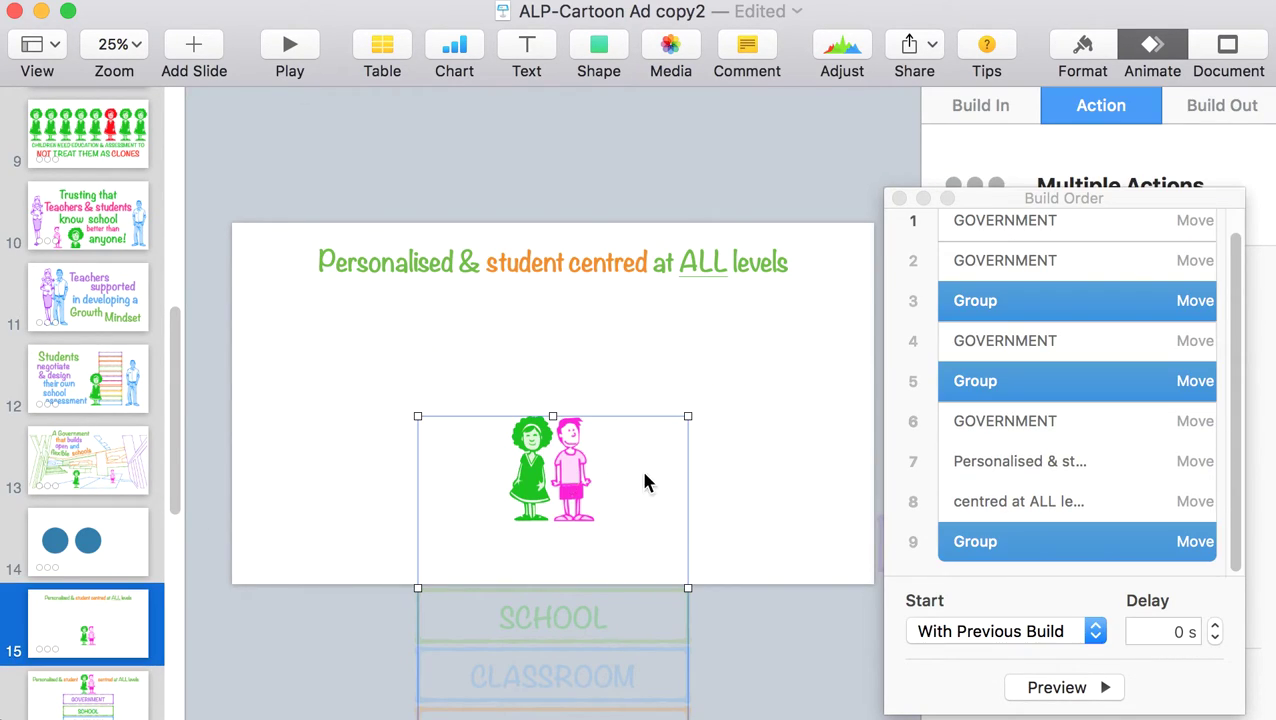
drag(995, 199, 1056, 166)
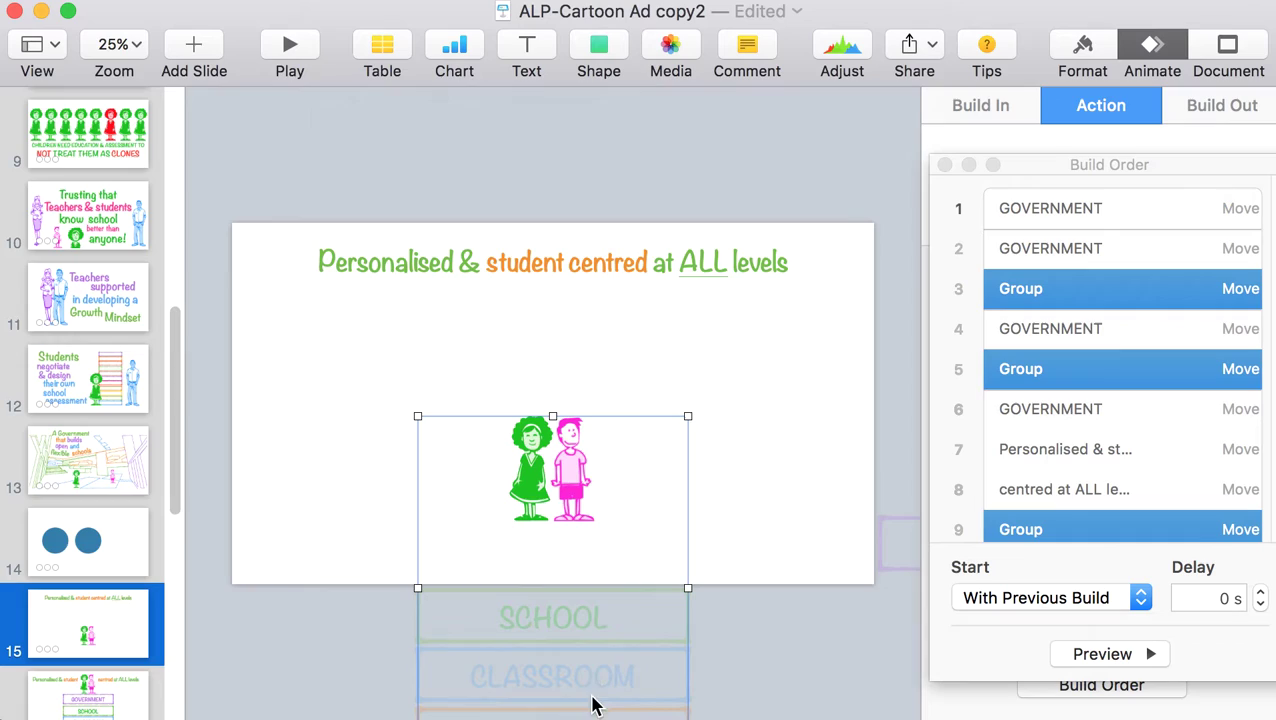
click(804, 475)
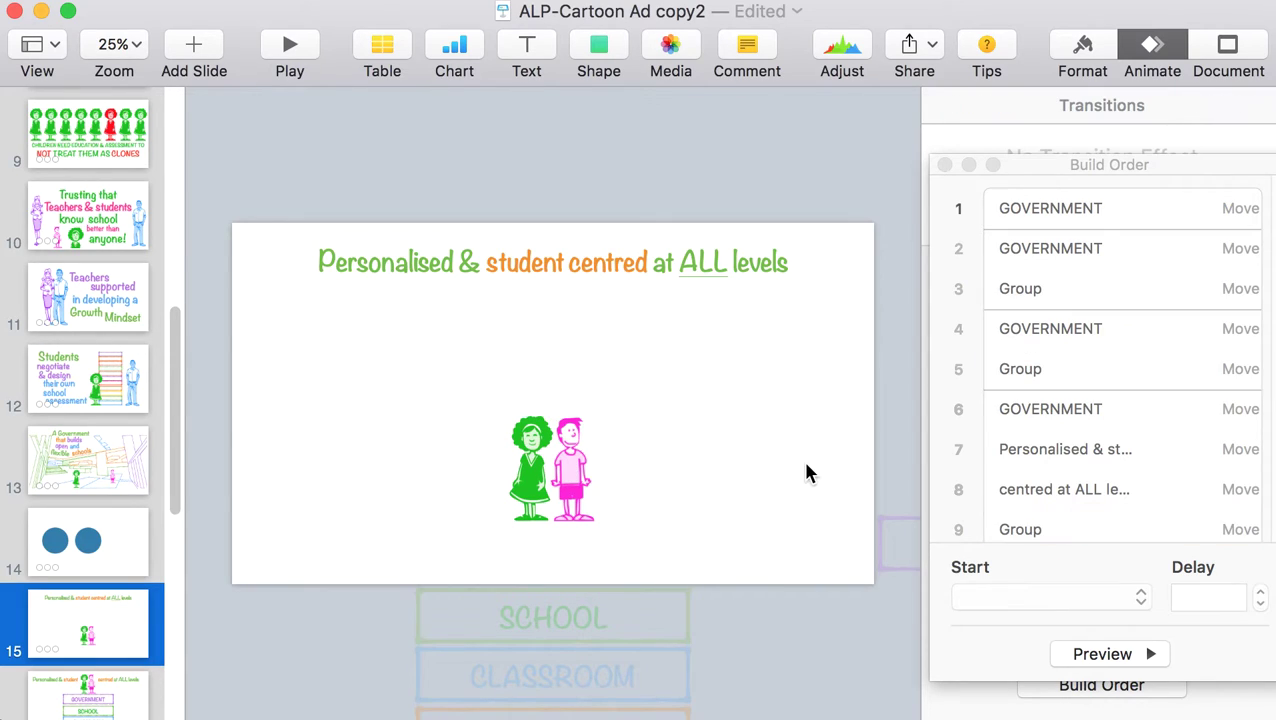
Select the GOVERNMENT box beside the slide, close the build order, and show the box's chained Move actions.
click(895, 562)
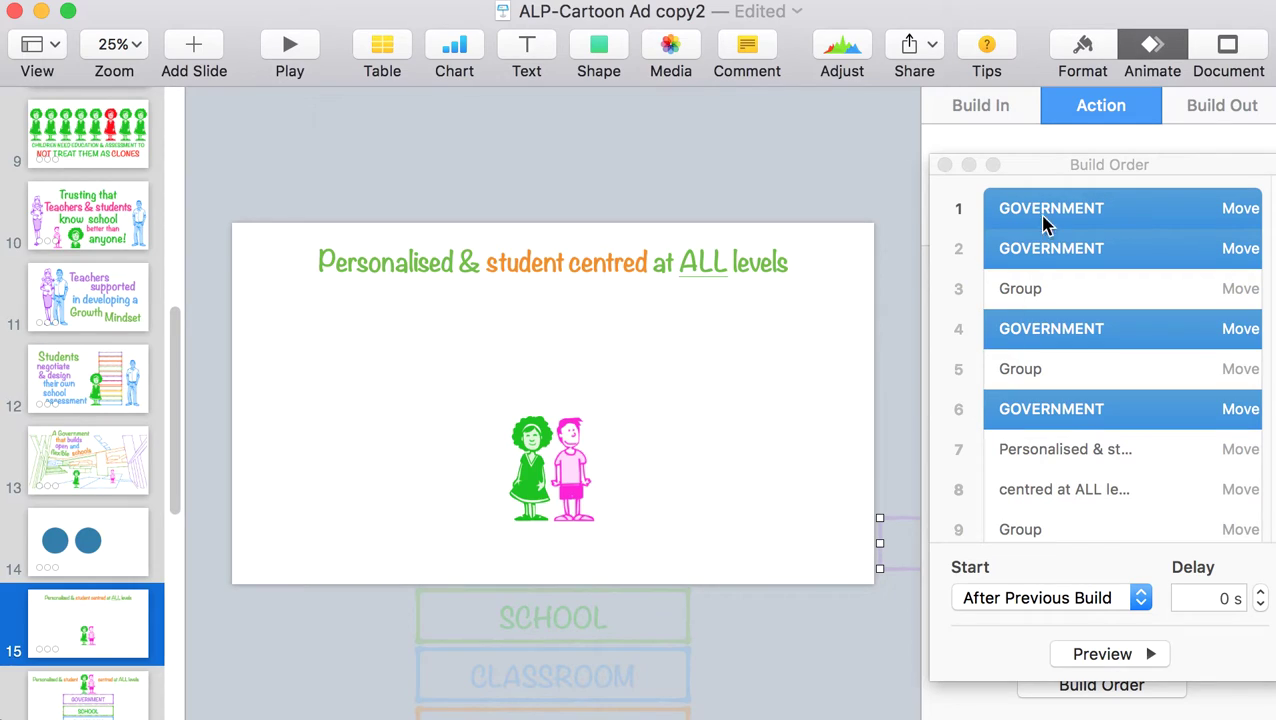
click(944, 164)
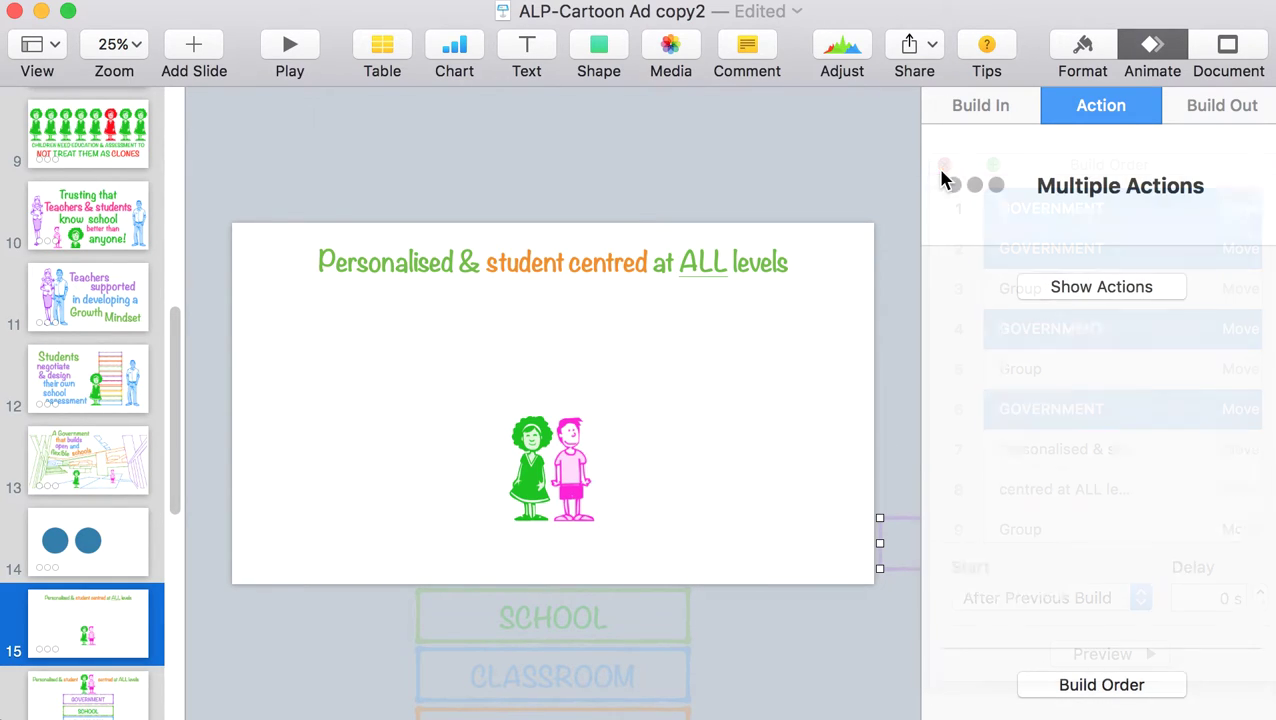
click(1060, 289)
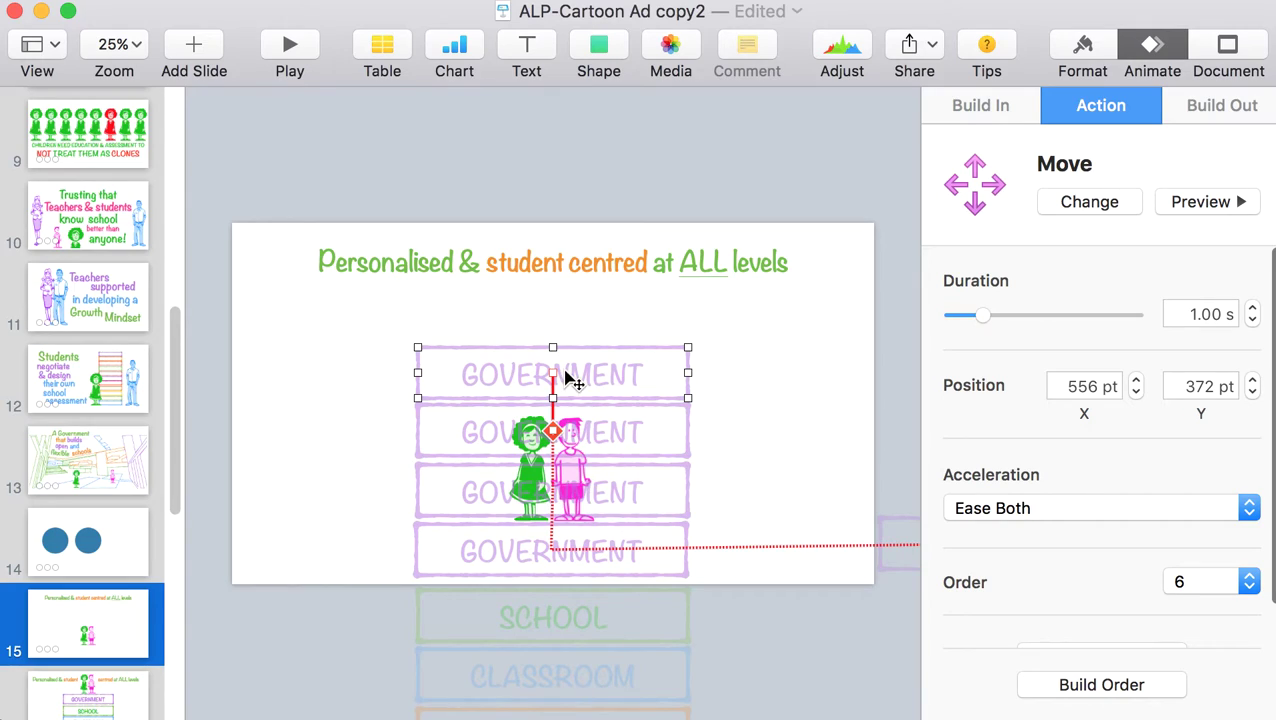
Reopen the build order and compare the builds of the figure group with those of the GOVERNMENT box.
click(569, 628)
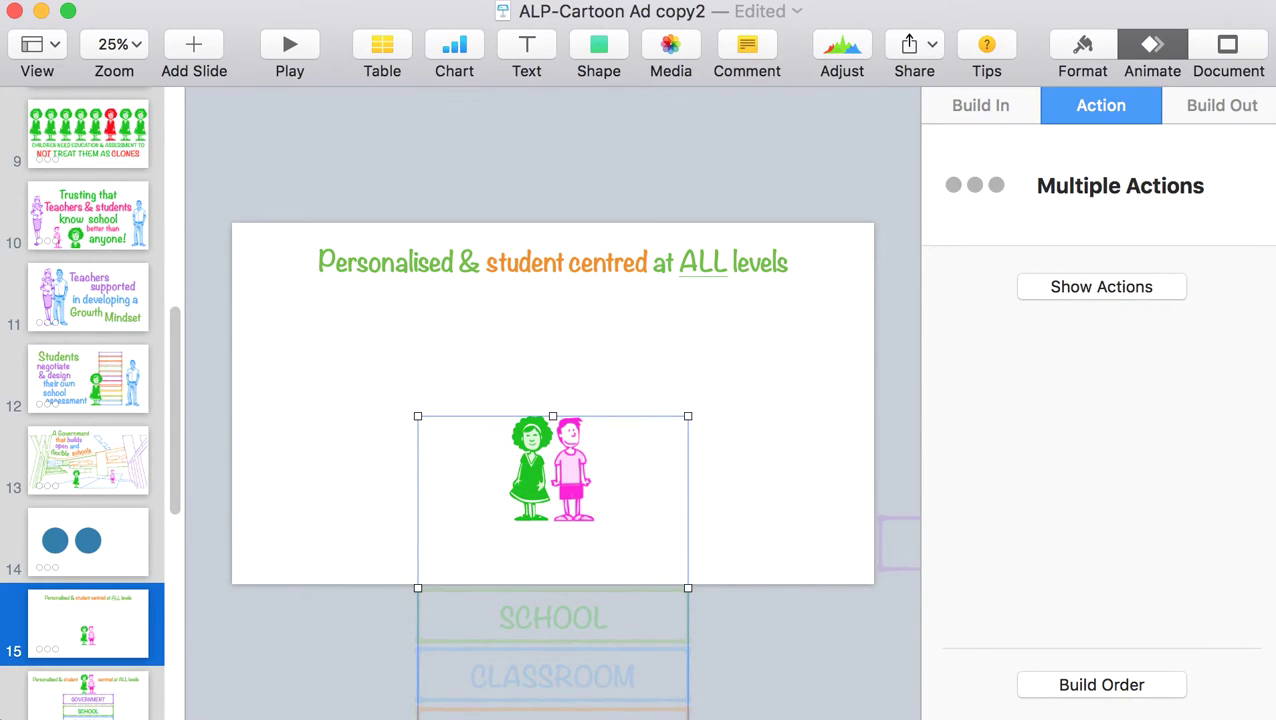
click(1120, 684)
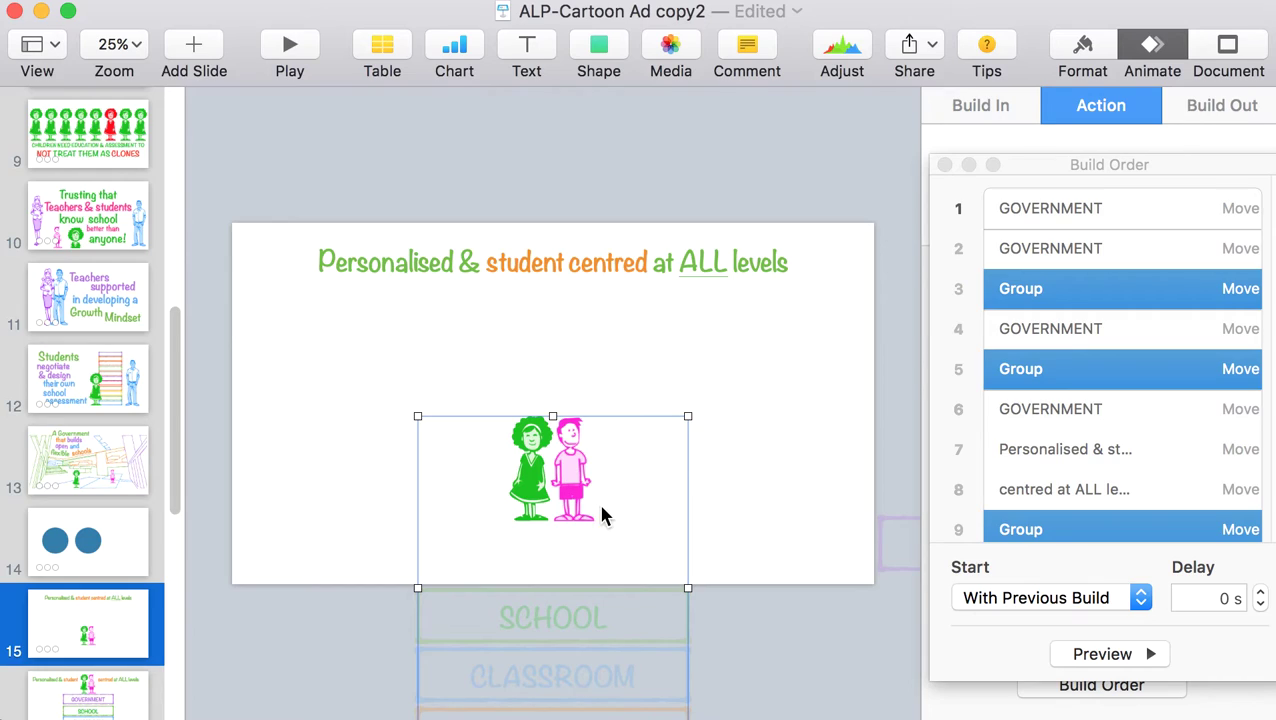
click(900, 560)
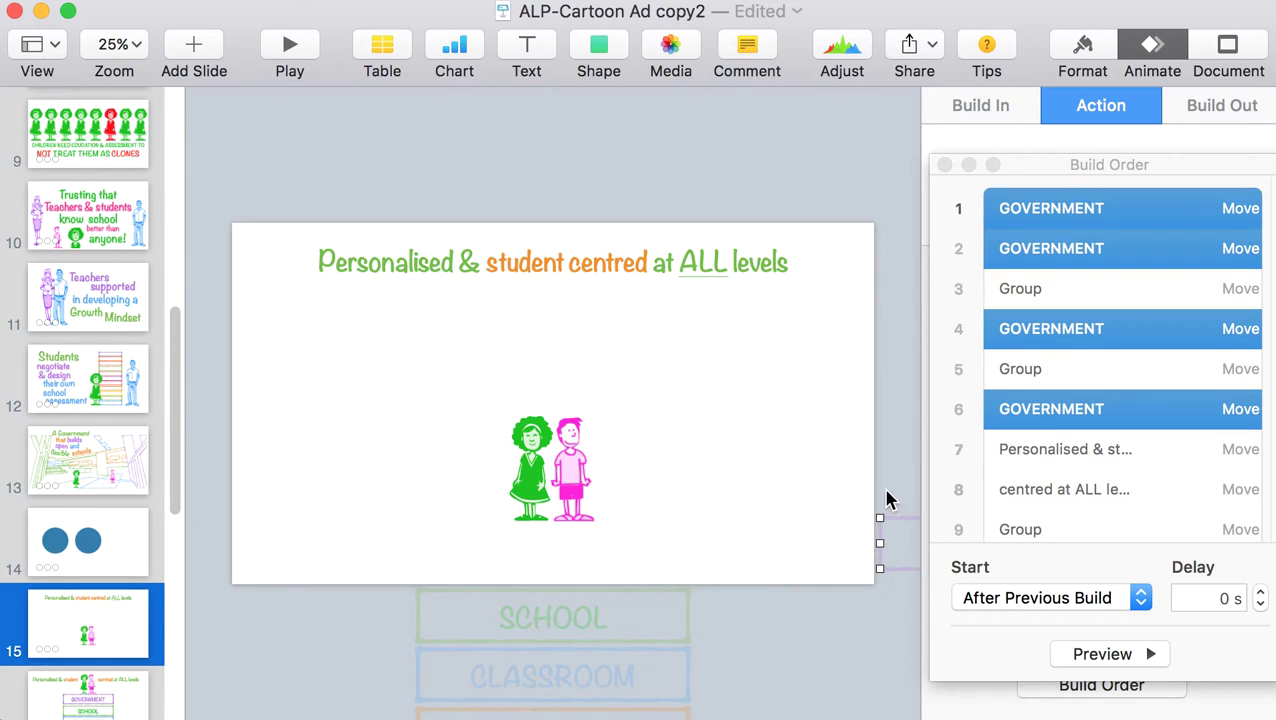
click(856, 240)
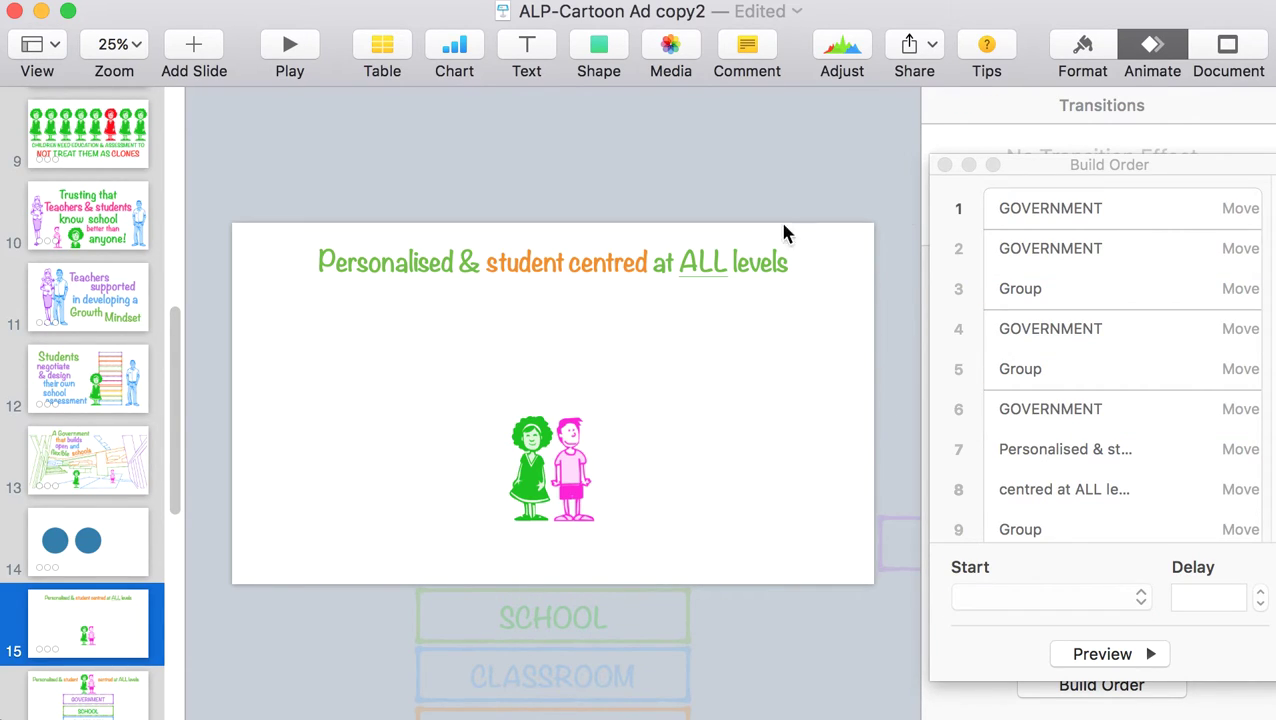
Select the two halves of the slide title alternately to identify the build order entry of each.
click(648, 261)
click(526, 266)
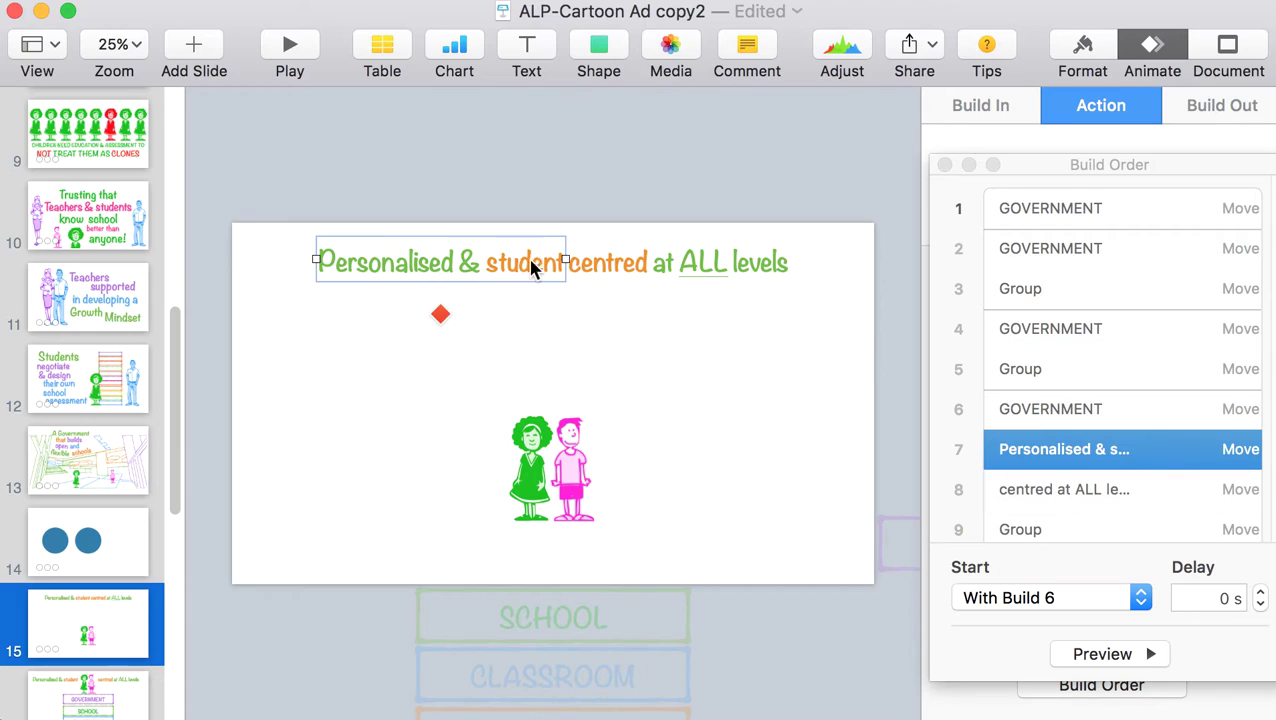
click(634, 266)
click(546, 268)
click(628, 270)
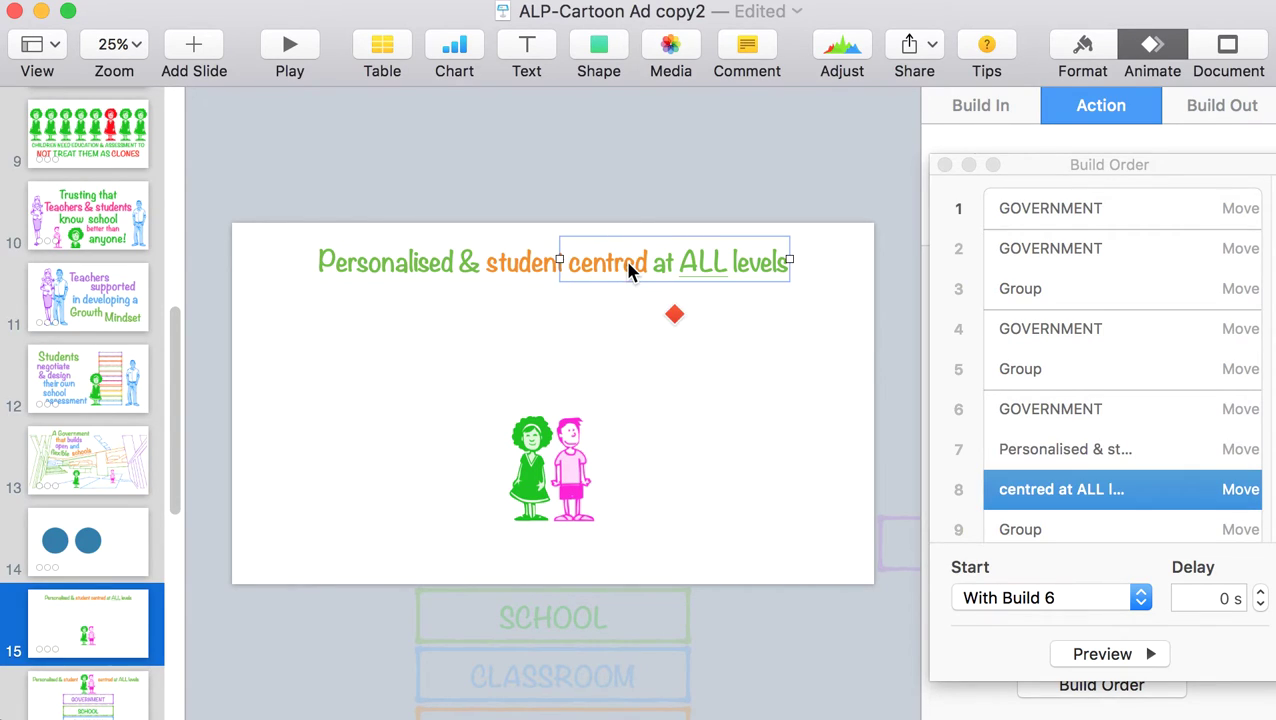
click(508, 268)
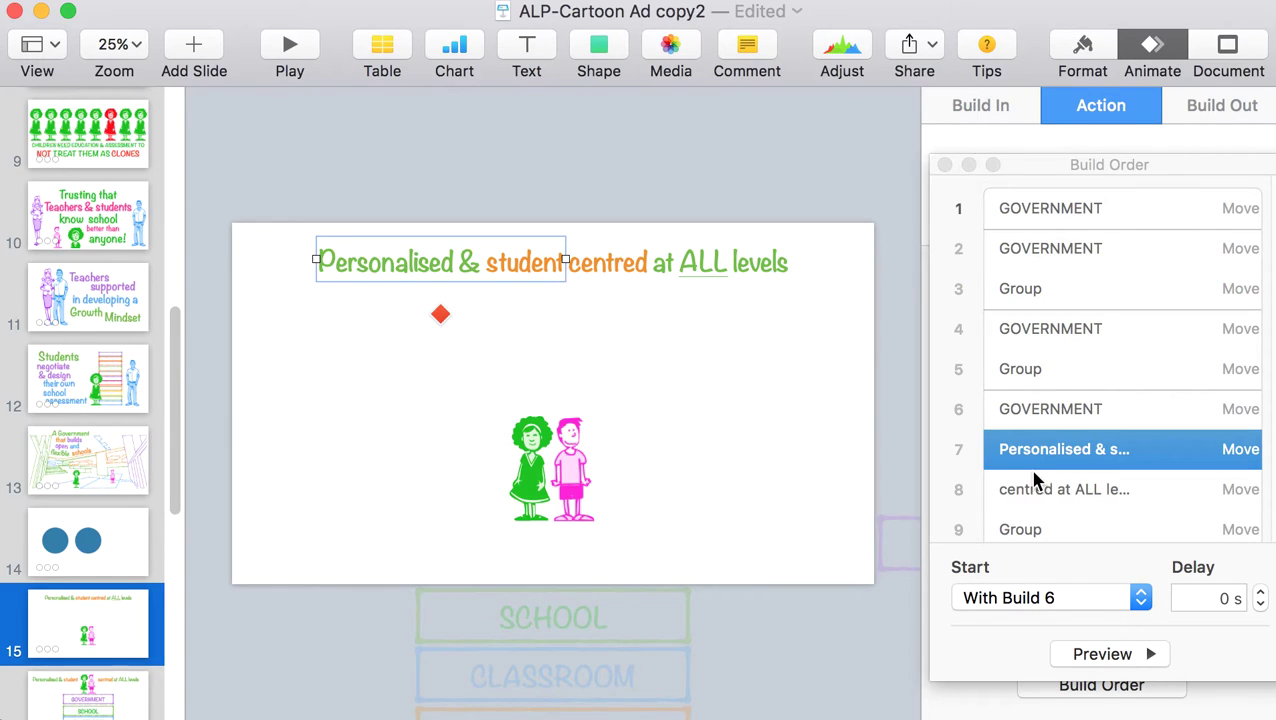
Examine the motion paths of the last GOVERNMENT build, the title's "Personalised & student" build, and the last Group build.
click(1075, 415)
click(1079, 457)
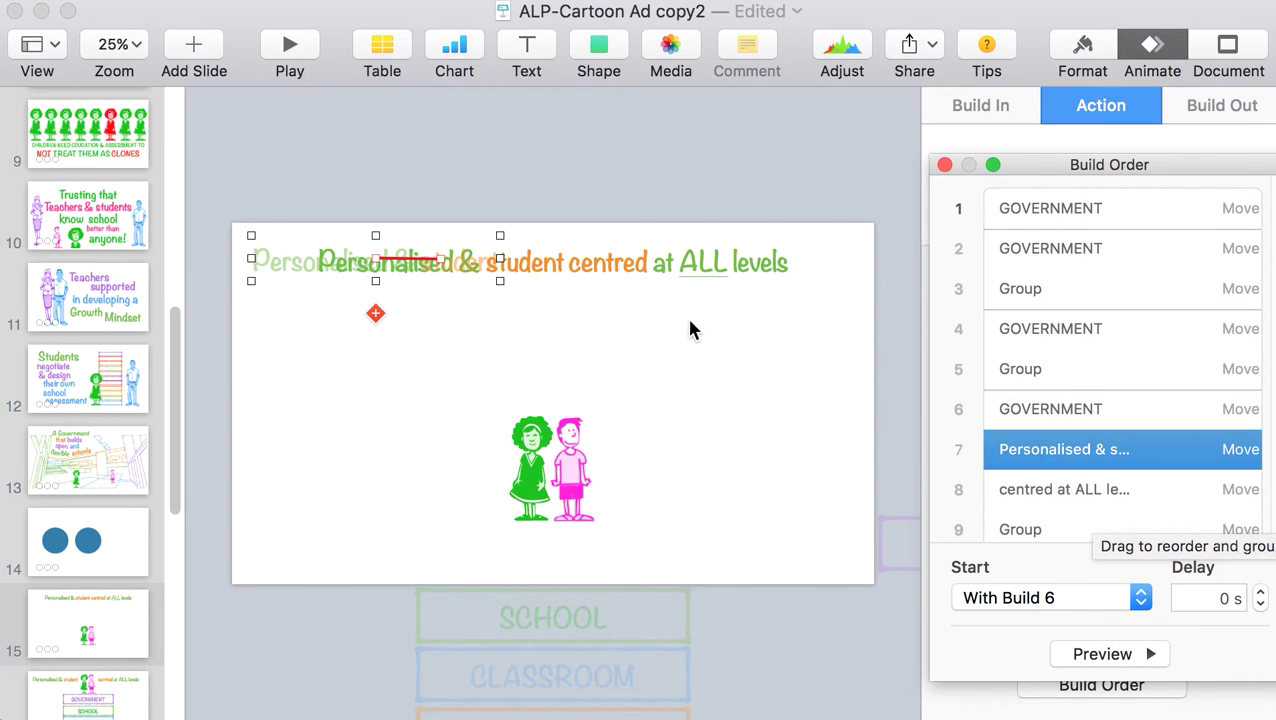
click(721, 262)
click(1016, 531)
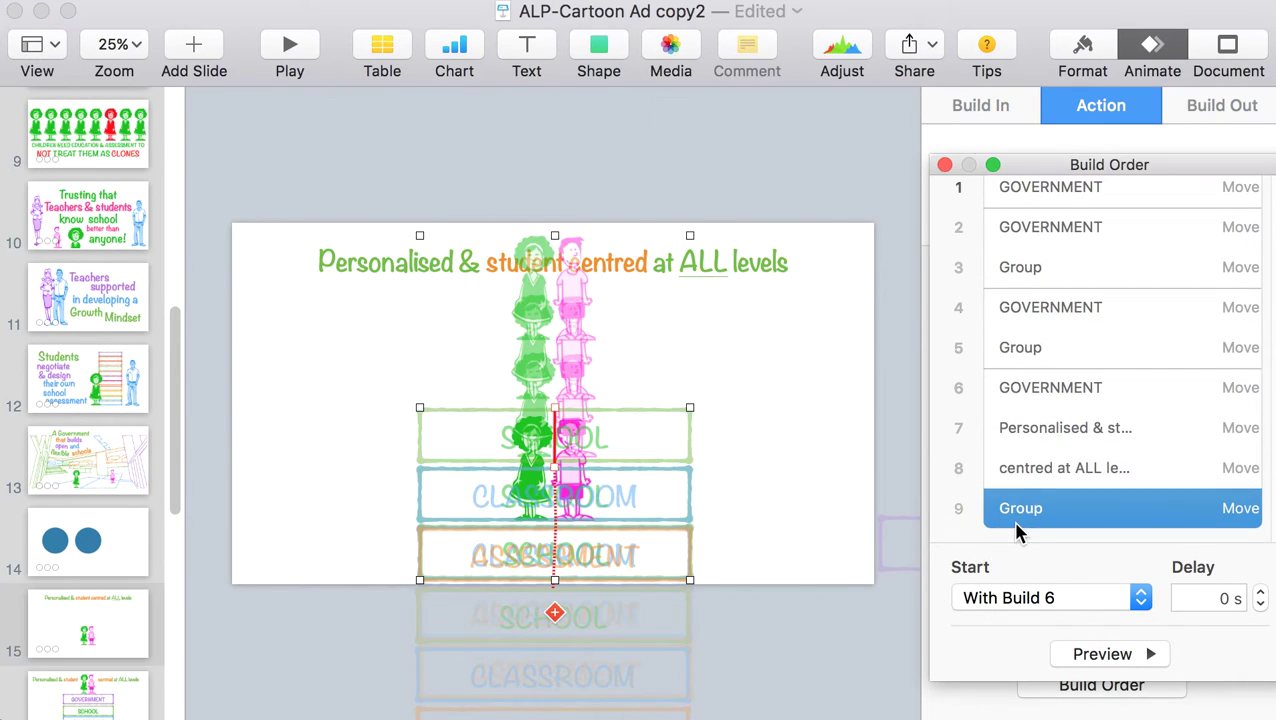
Select the title's "centred at ALL levels" build, close the build order, and preview its Move action.
scroll(1042, 490, right, 1)
click(1054, 470)
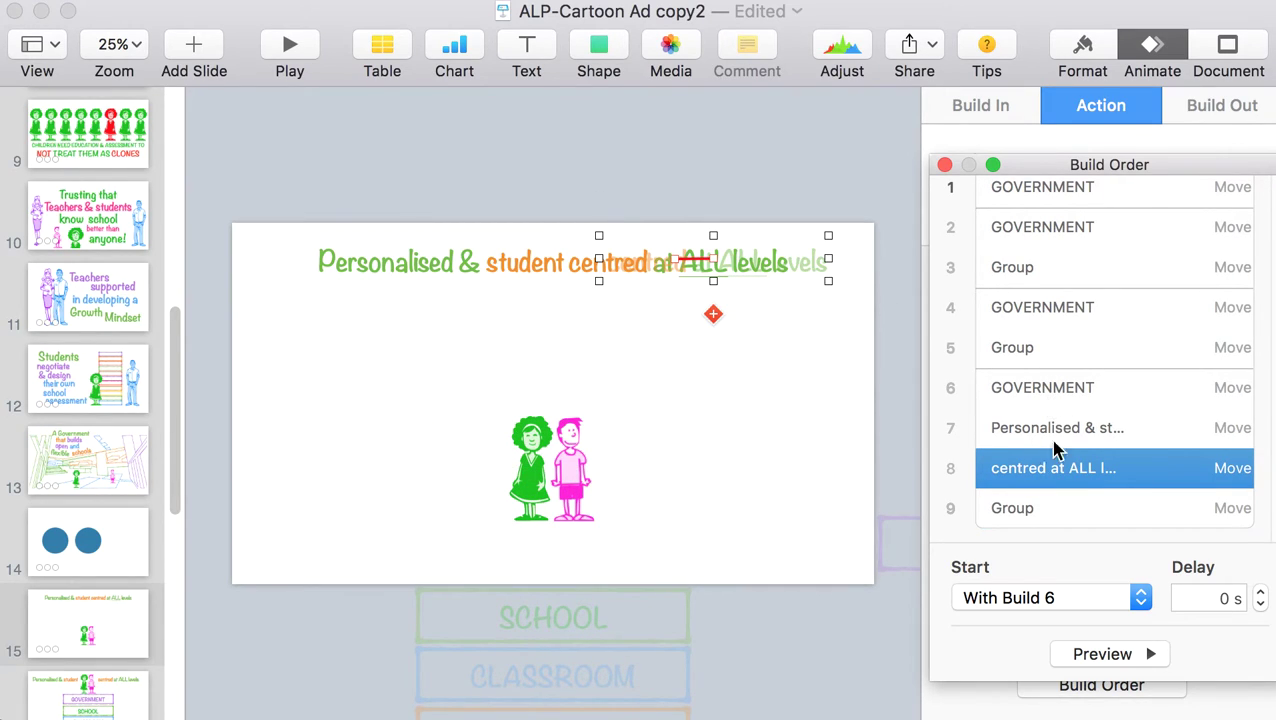
click(945, 166)
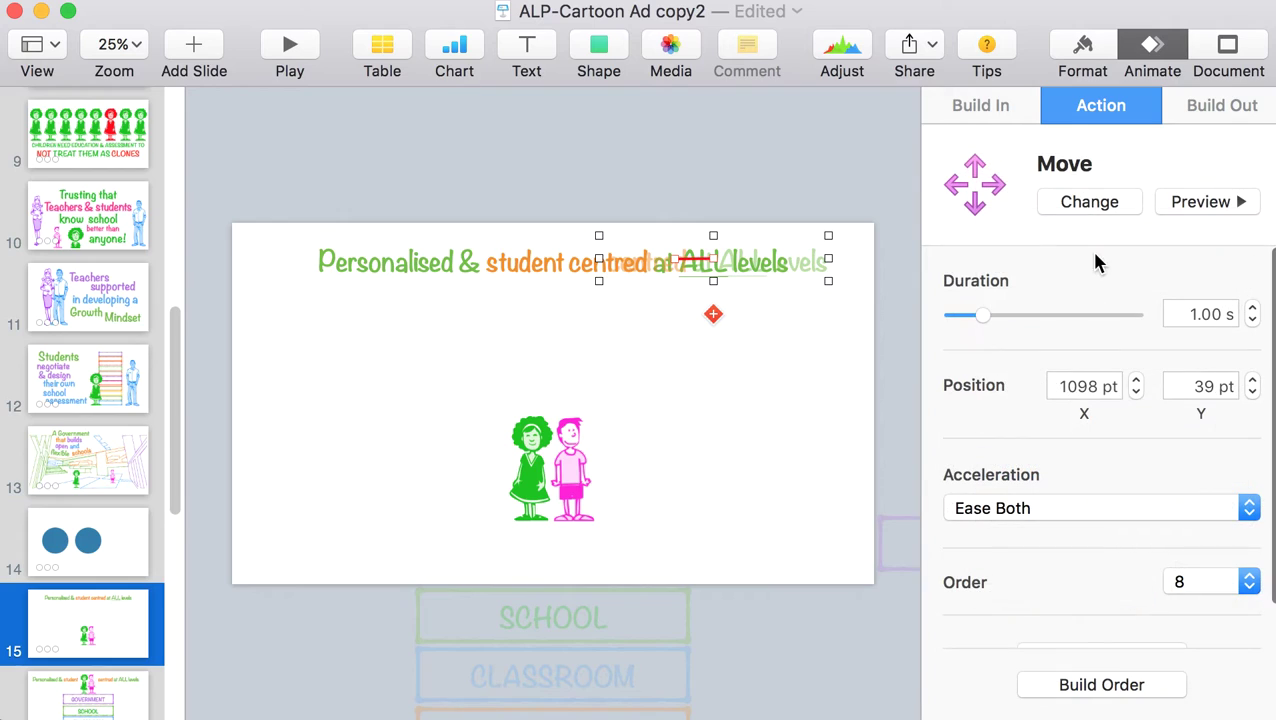
click(1214, 205)
Open slide 19 with the hand-drawn globe and check the build-in effect of a pink New Zealand stroke.
scroll(105, 580, down, 10)
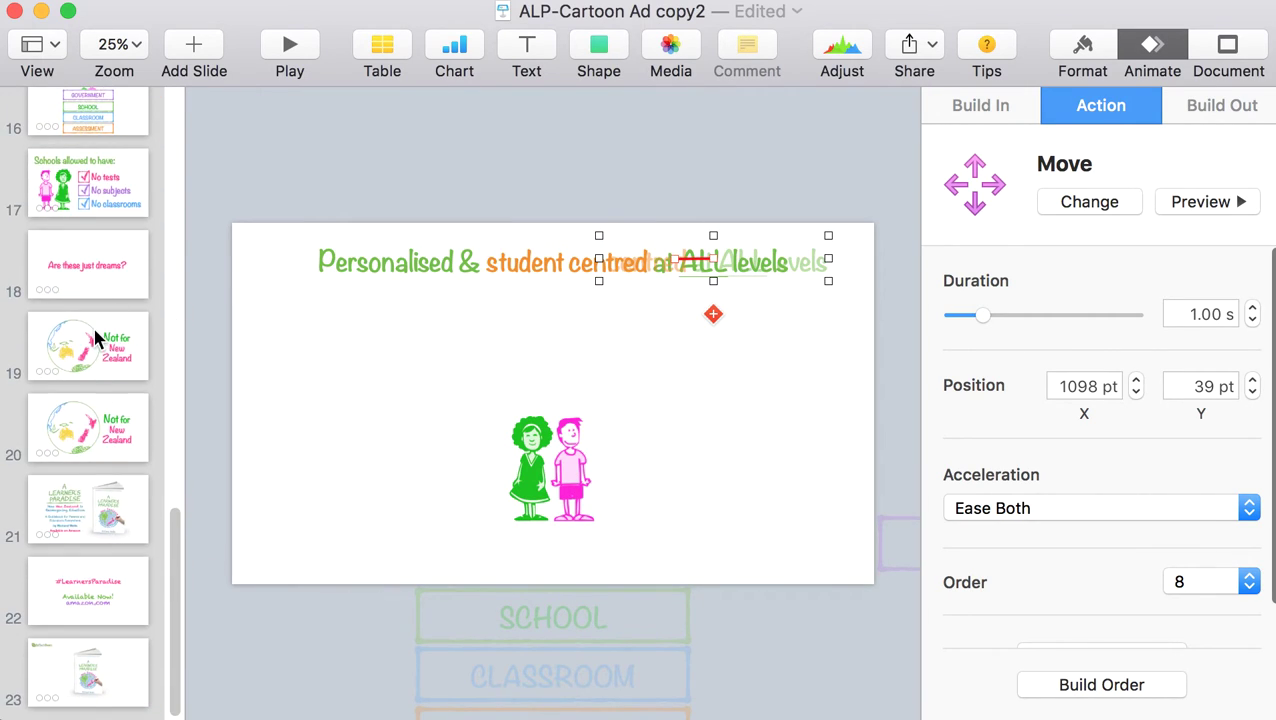
click(97, 338)
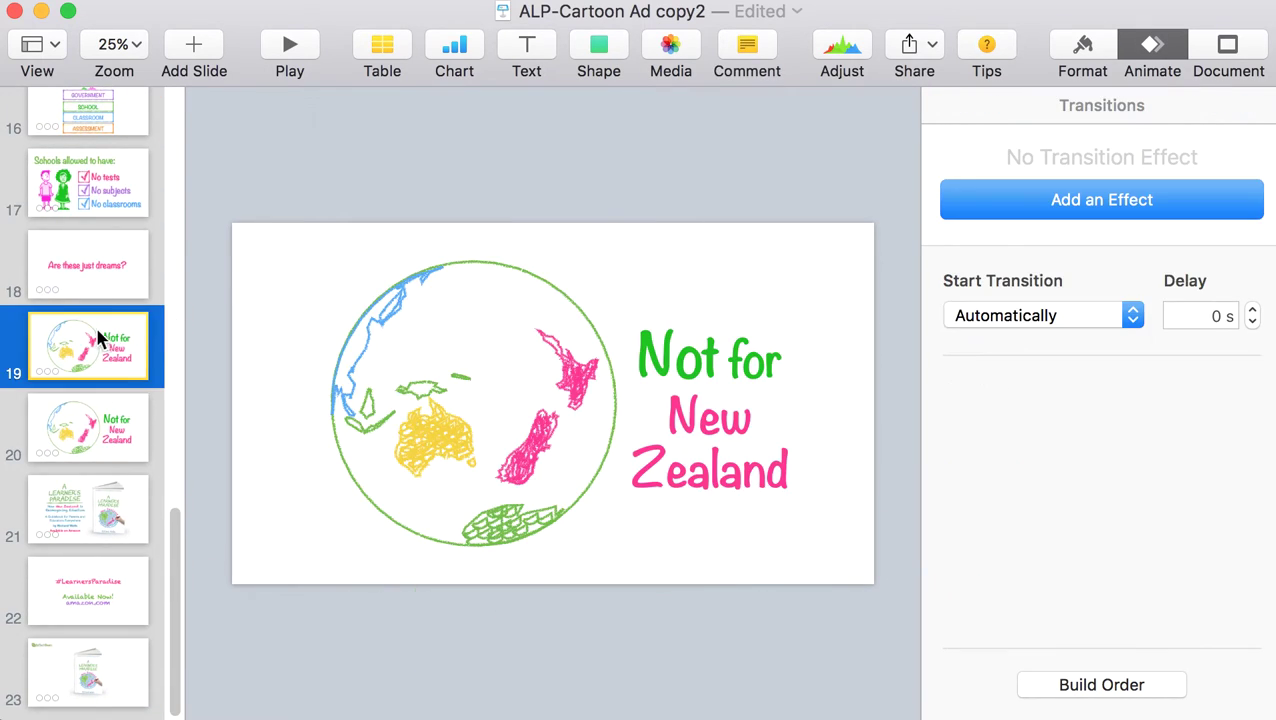
click(535, 440)
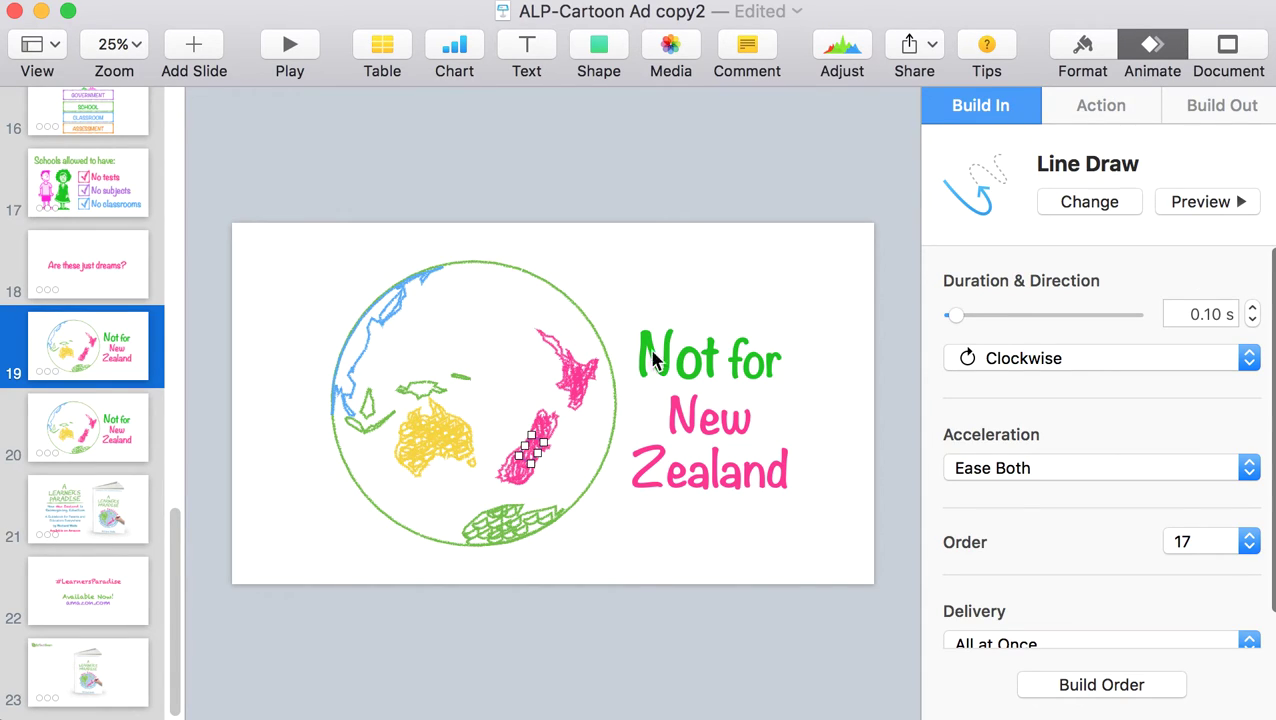
click(626, 276)
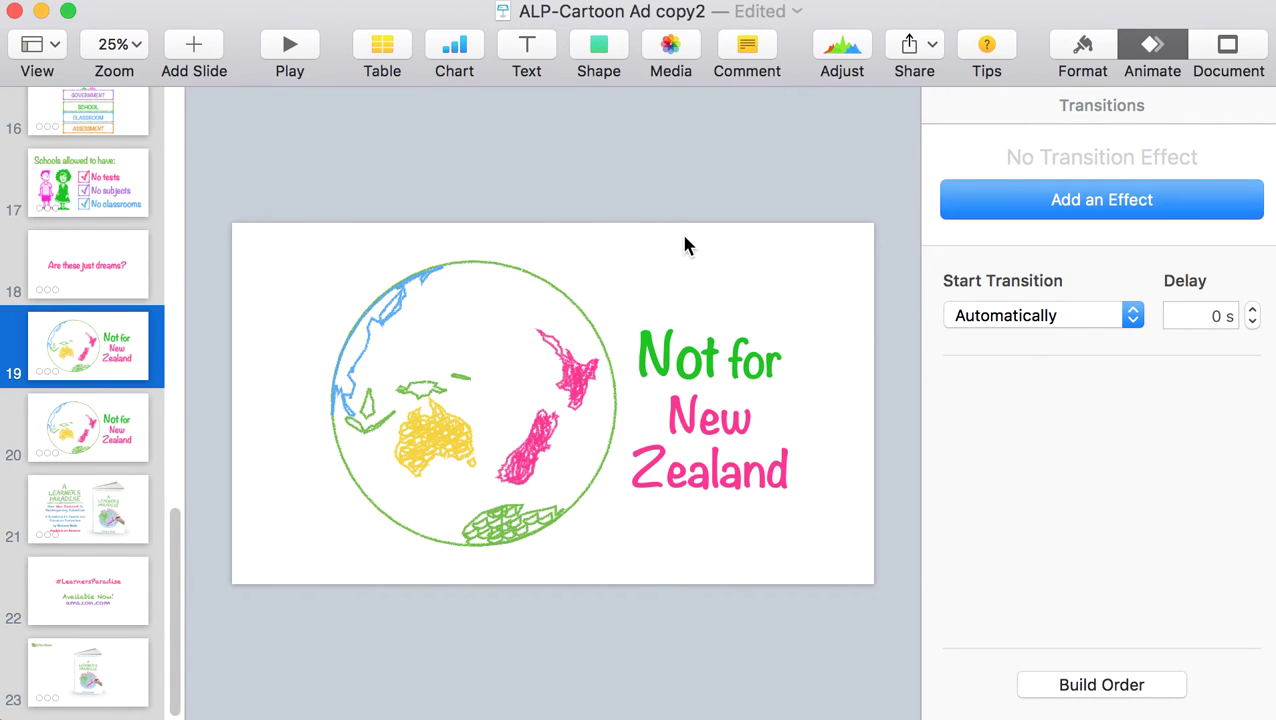
Show the Draw with Pen option among the shapes, and inspect the border line styles of an Australia stroke and a New Zealand stroke.
click(616, 40)
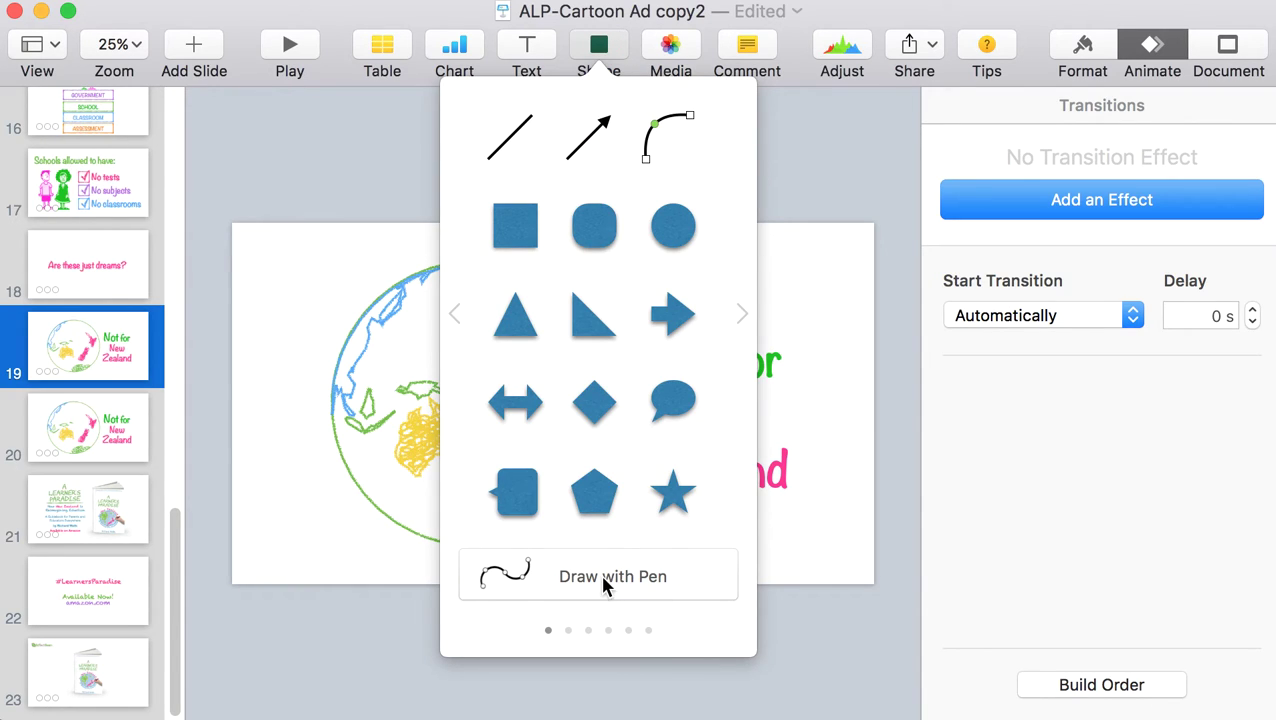
click(300, 555)
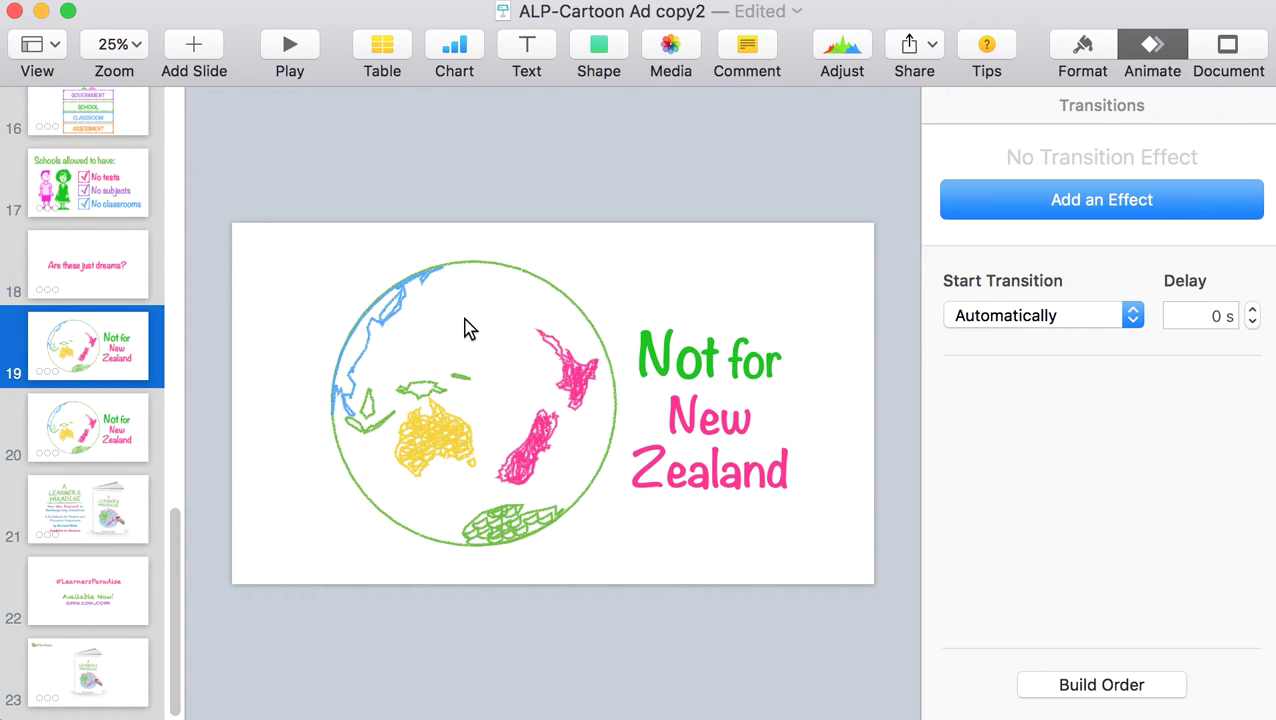
click(443, 430)
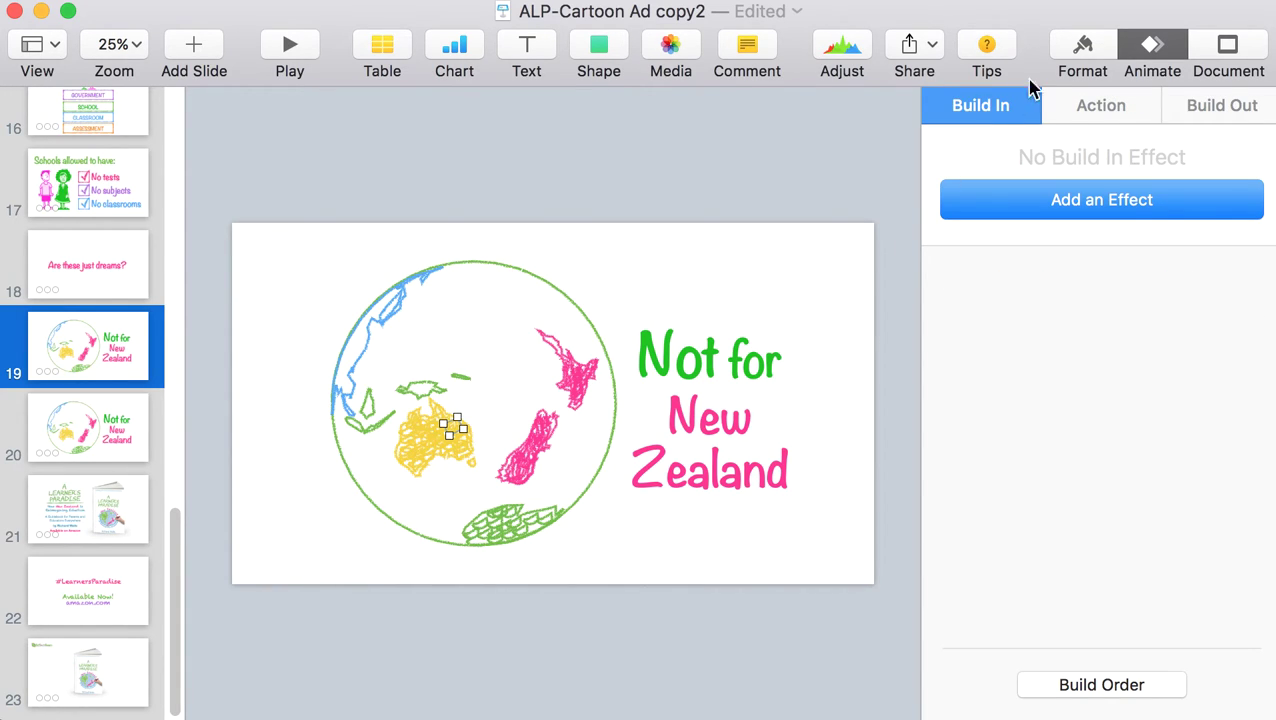
click(1090, 50)
scroll(1150, 470, down, 3)
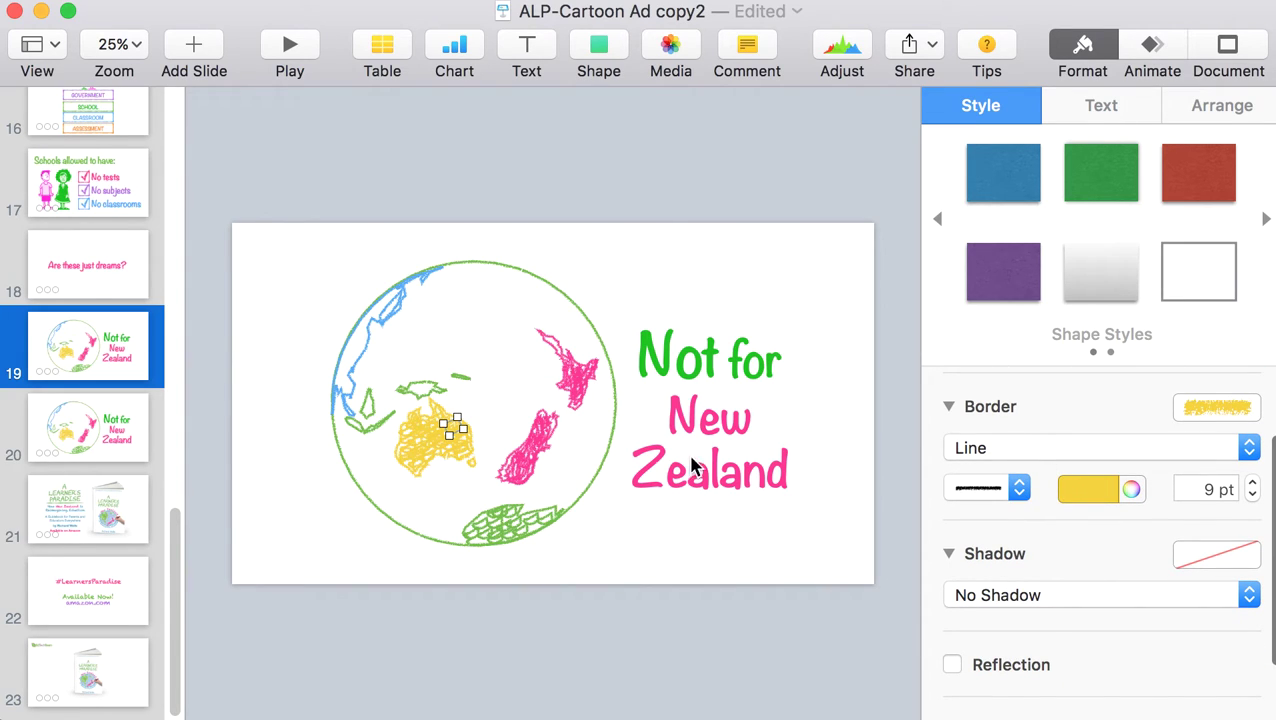
click(538, 446)
click(1016, 487)
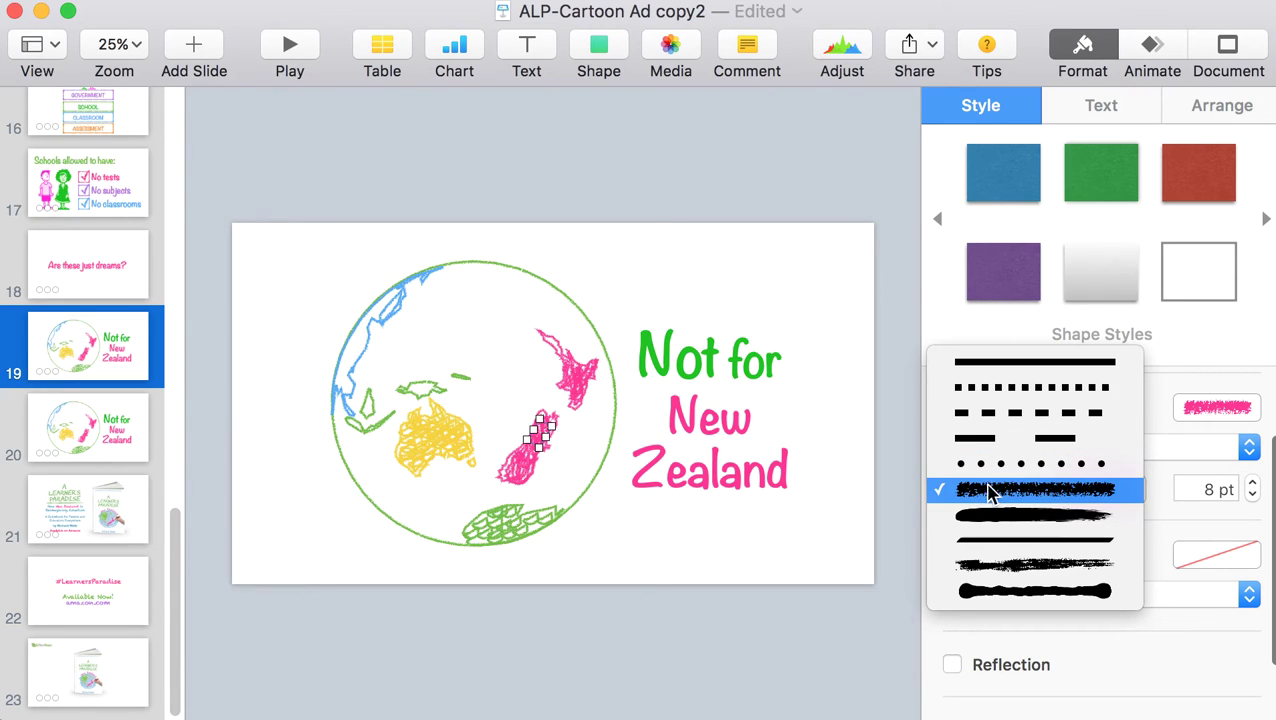
click(885, 518)
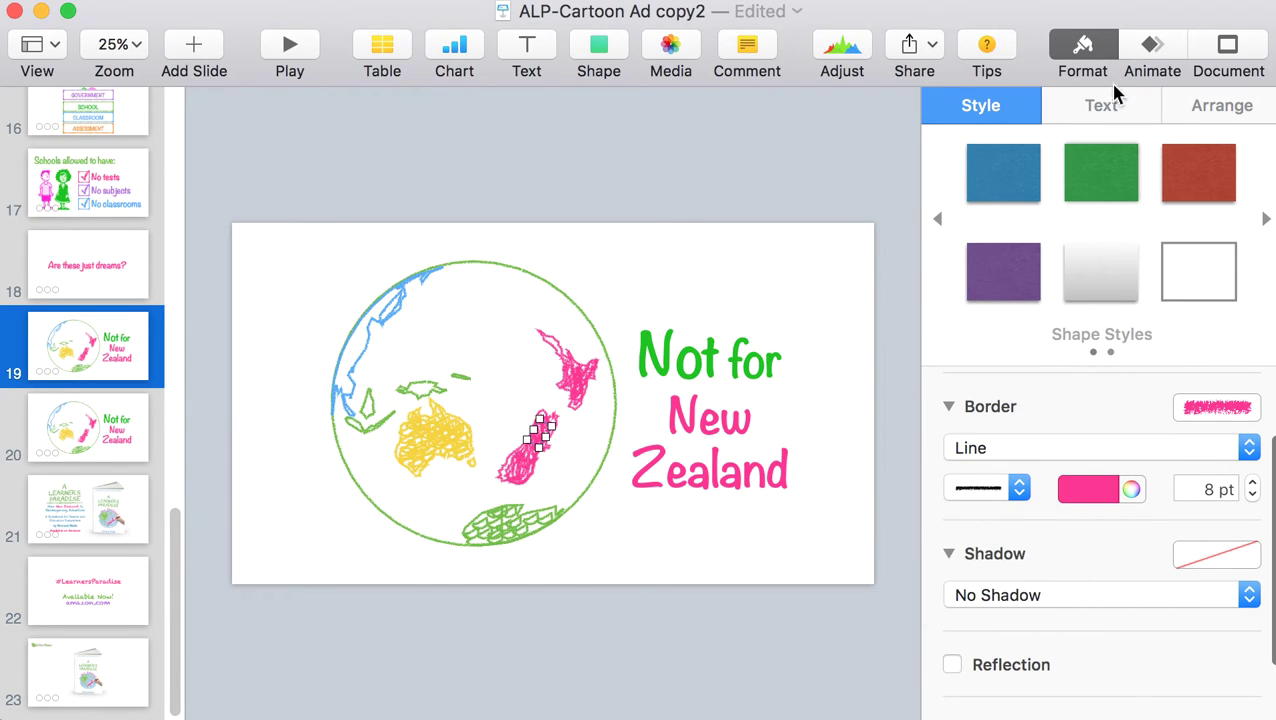
Return to the animation settings and examine the Line Draw builds of individual pink strokes on both New Zealand islands.
click(1145, 48)
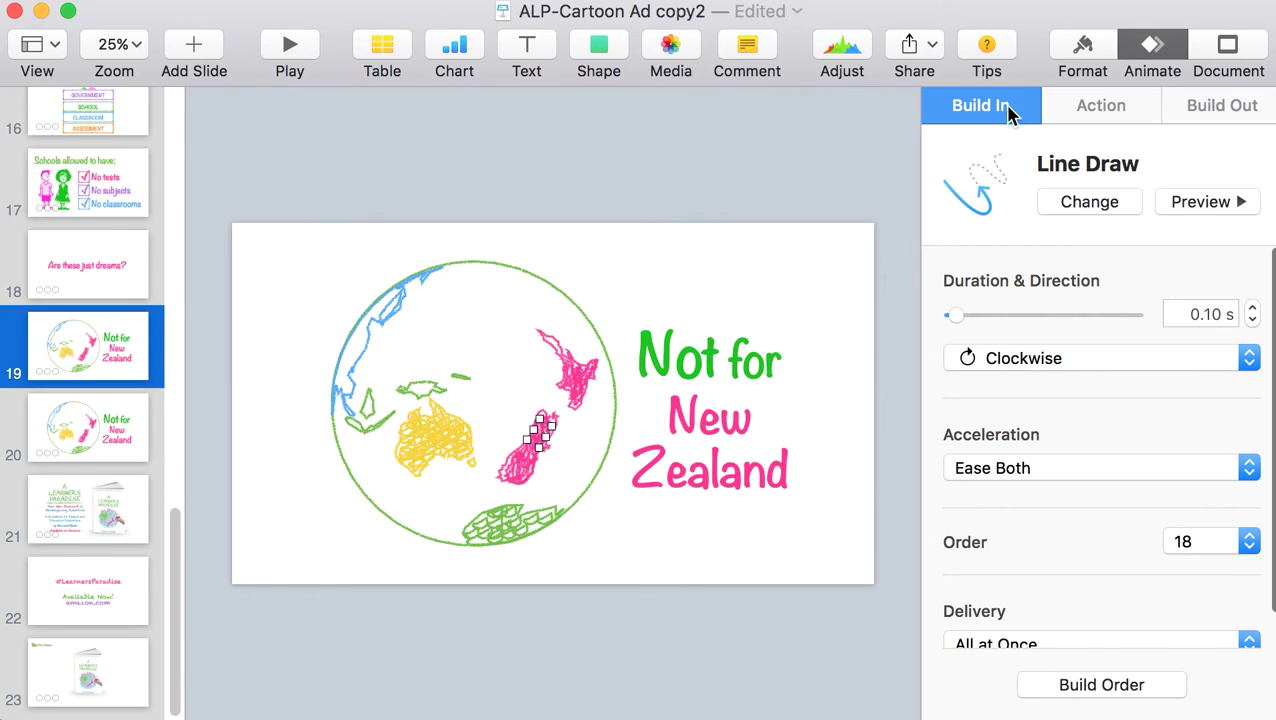
click(526, 466)
click(533, 440)
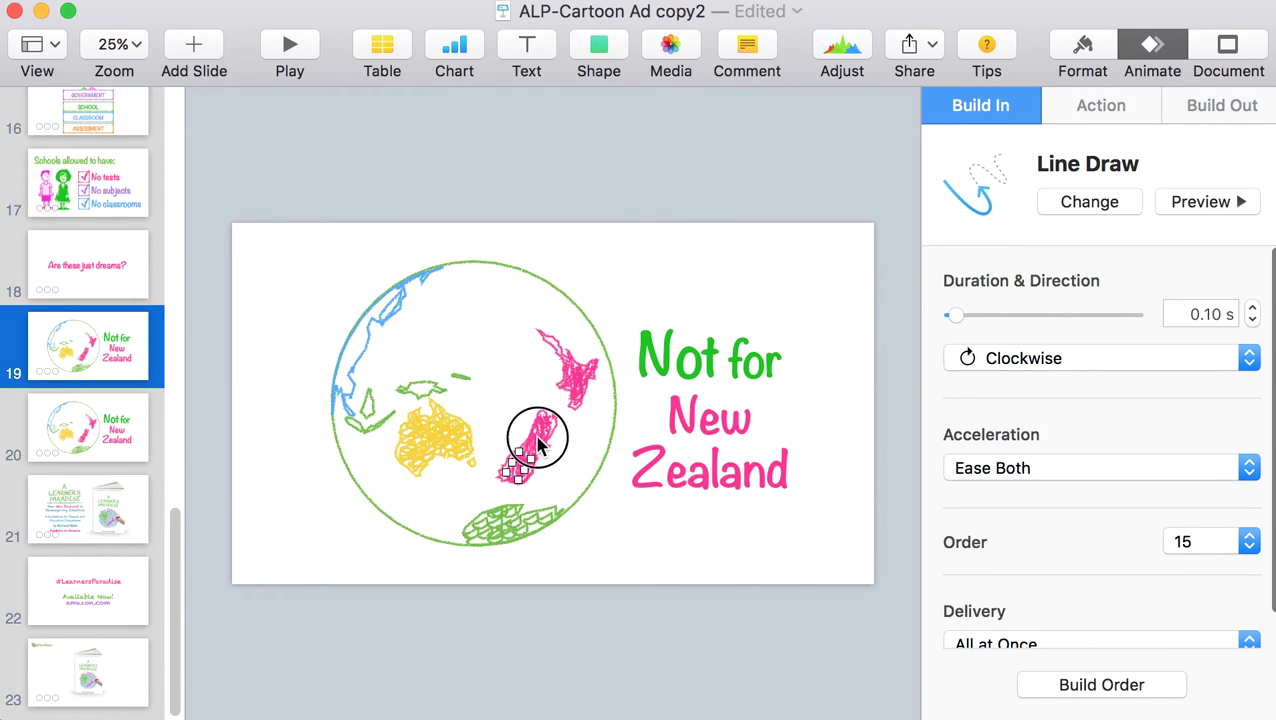
scroll(530, 460, up, 10)
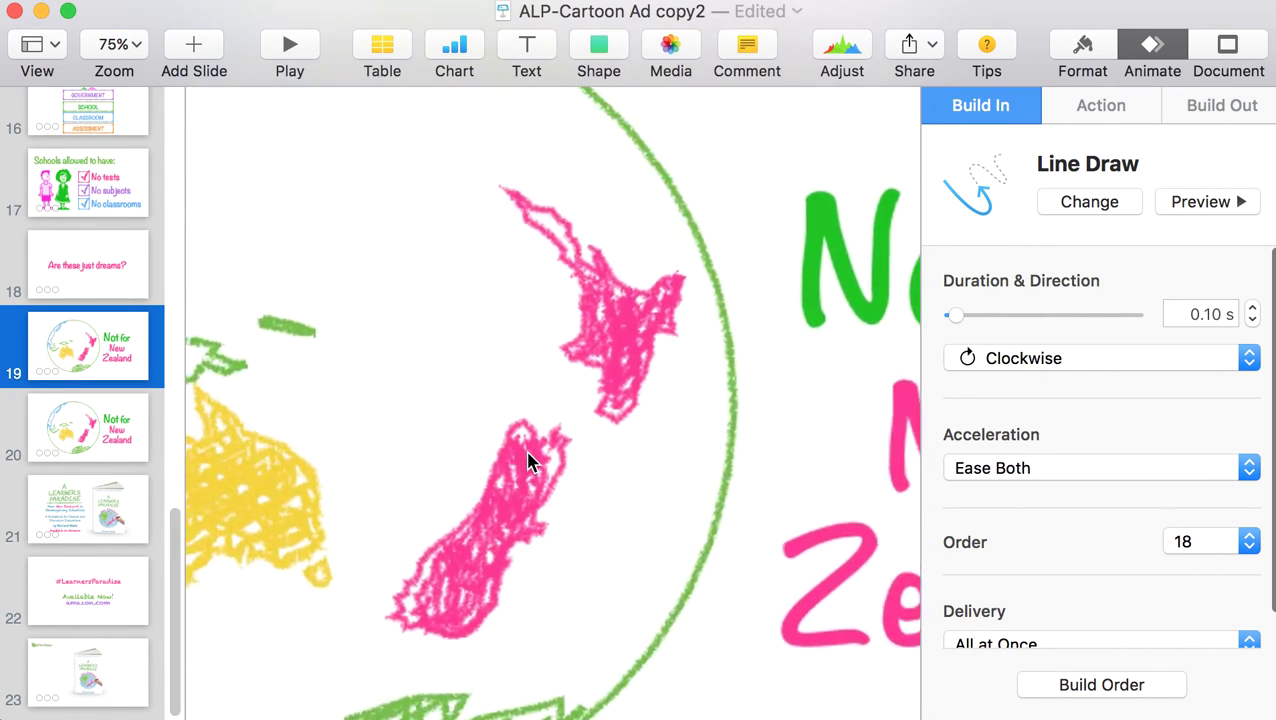
scroll(530, 530, down, 5)
click(380, 464)
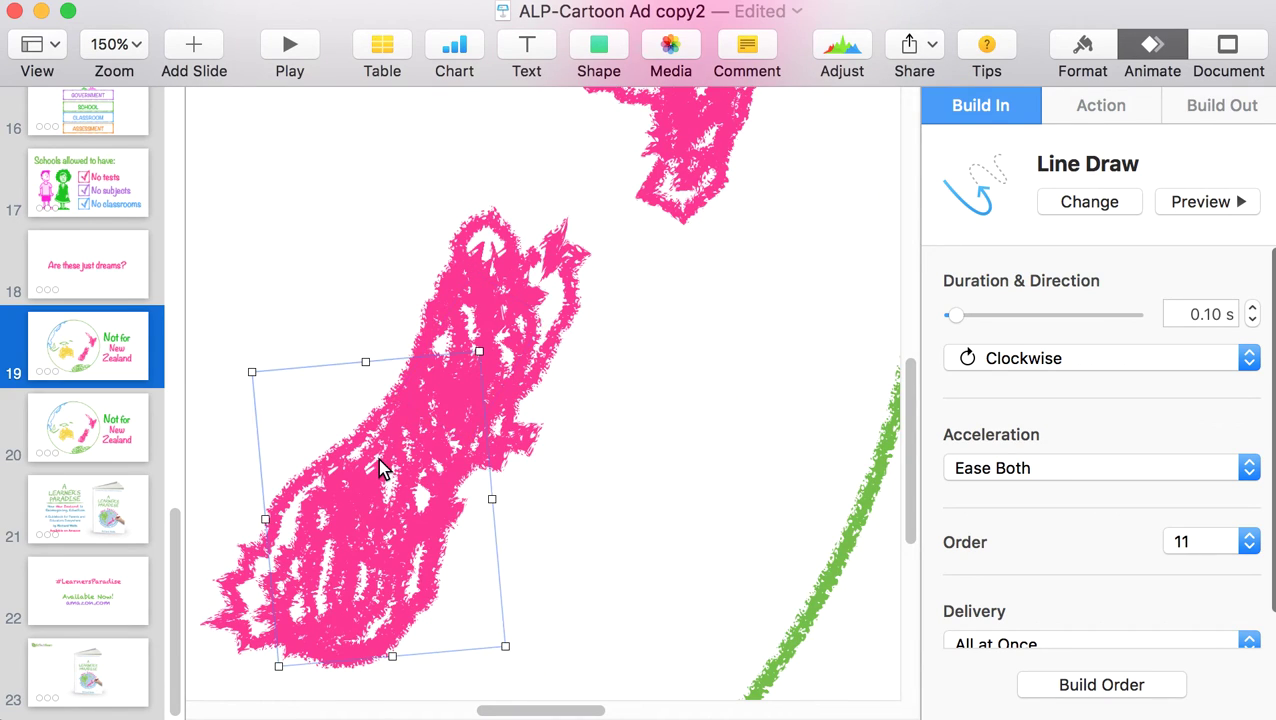
click(517, 328)
scroll(570, 312, up, 5)
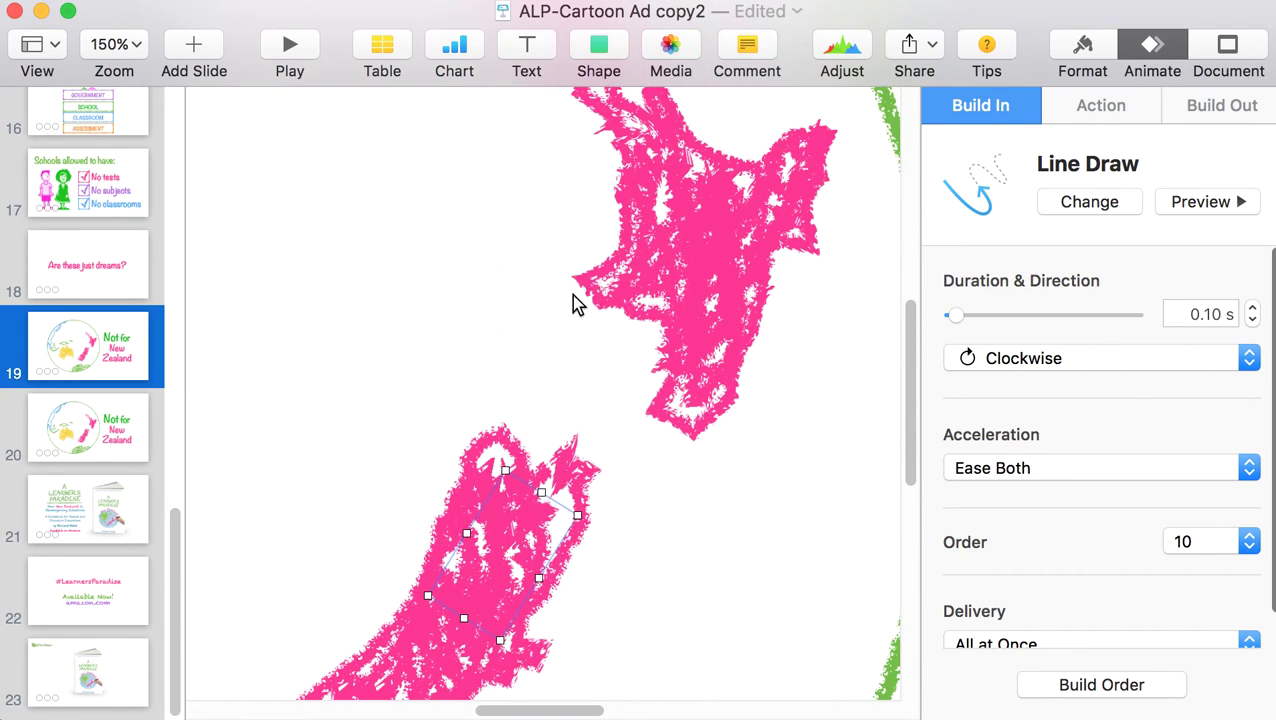
click(736, 242)
scroll(736, 245, down, 10)
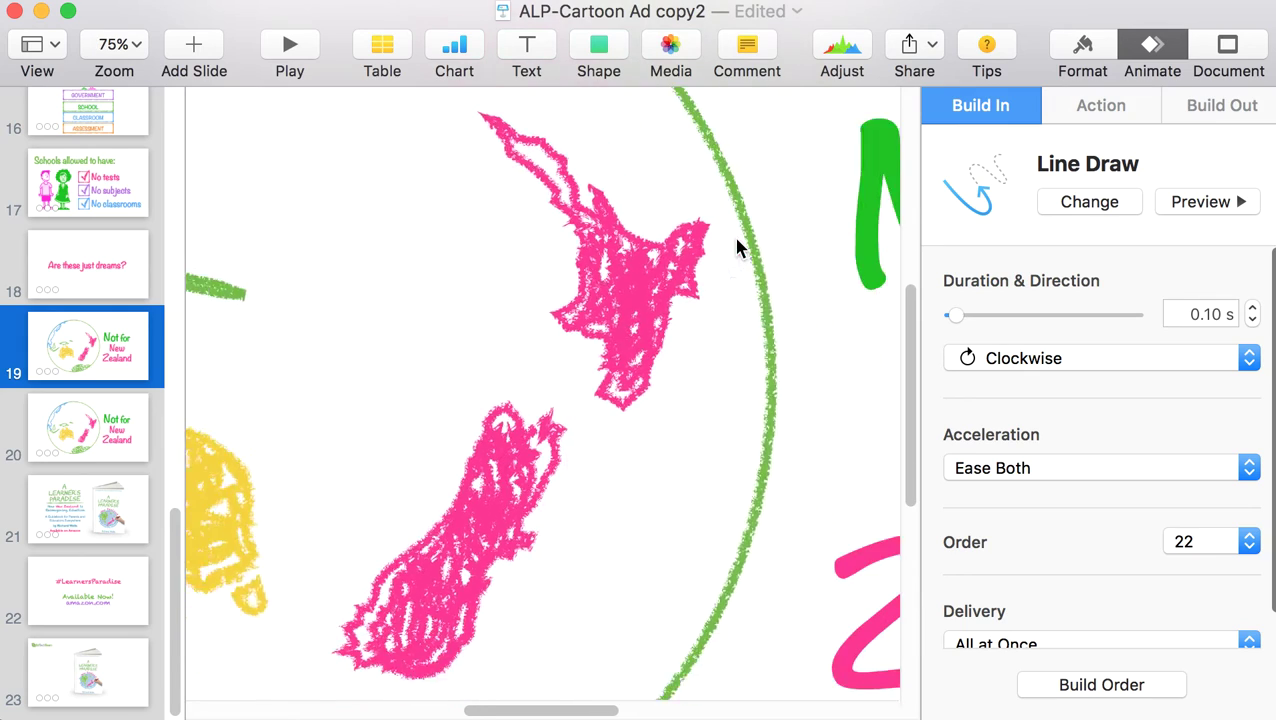
click(736, 625)
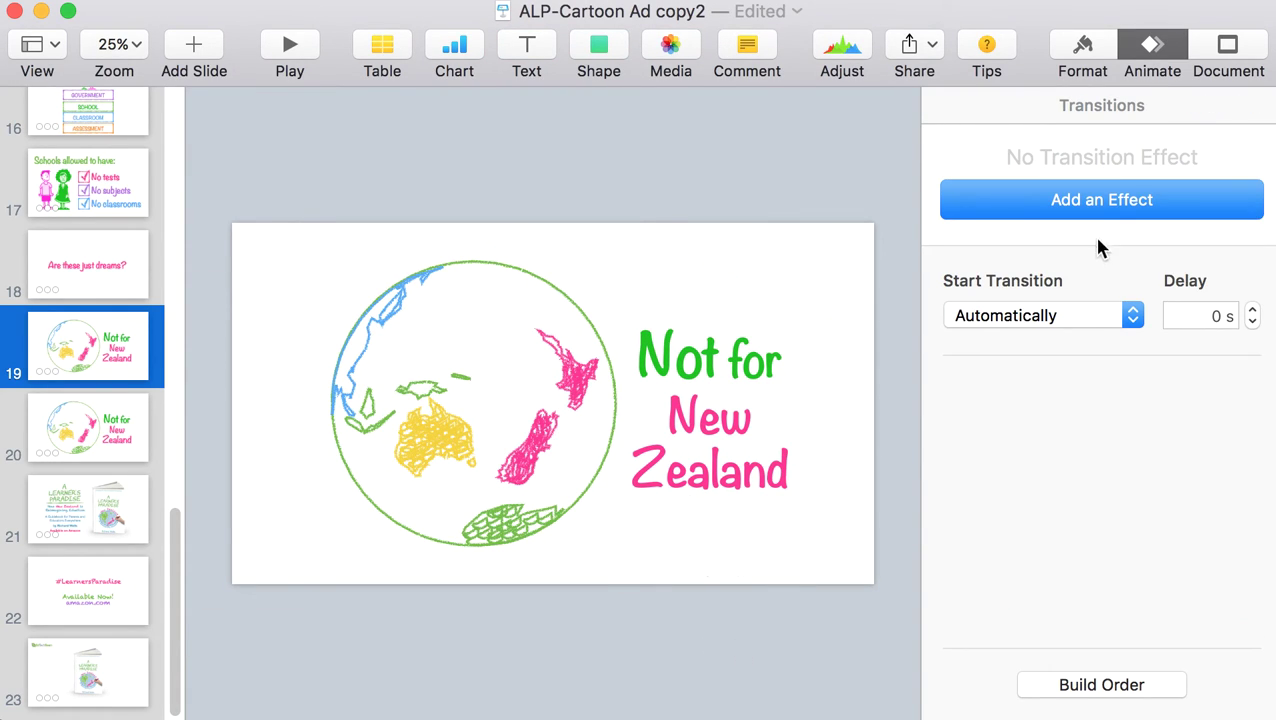
Preview the Line Draw build of a stroke in New Zealand's South Island, then deselect it.
click(541, 436)
click(1218, 202)
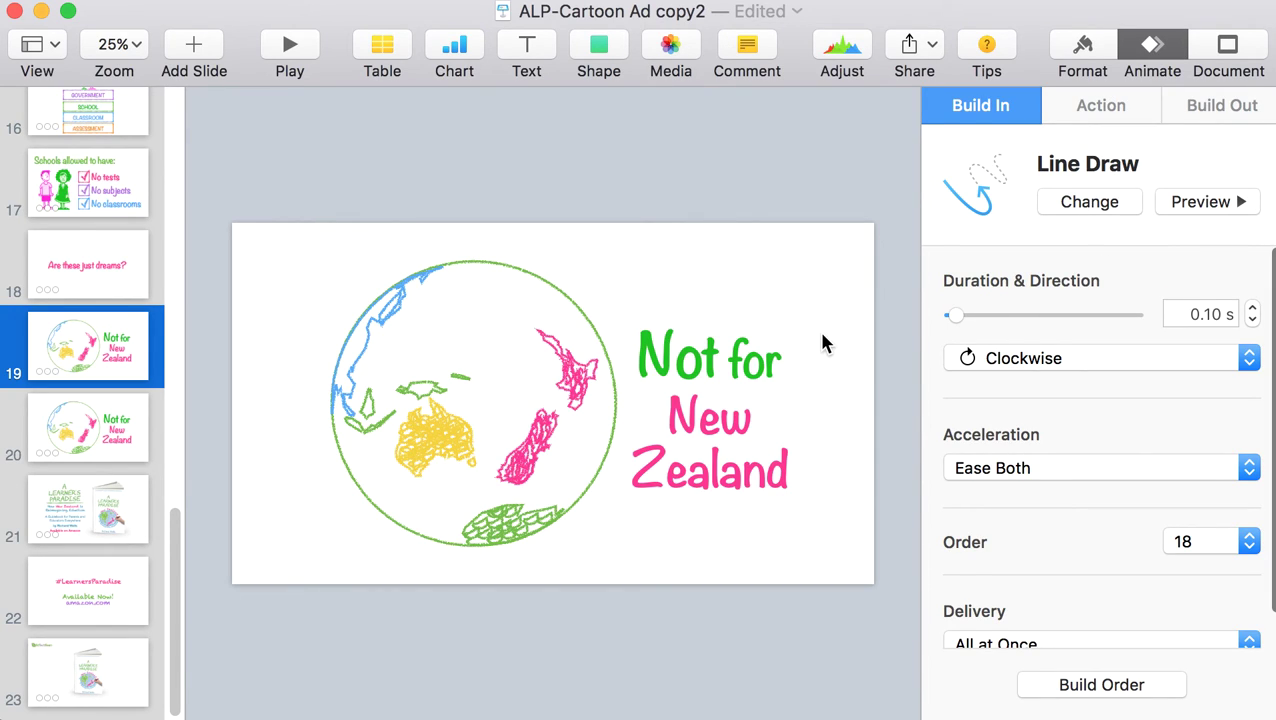
click(650, 613)
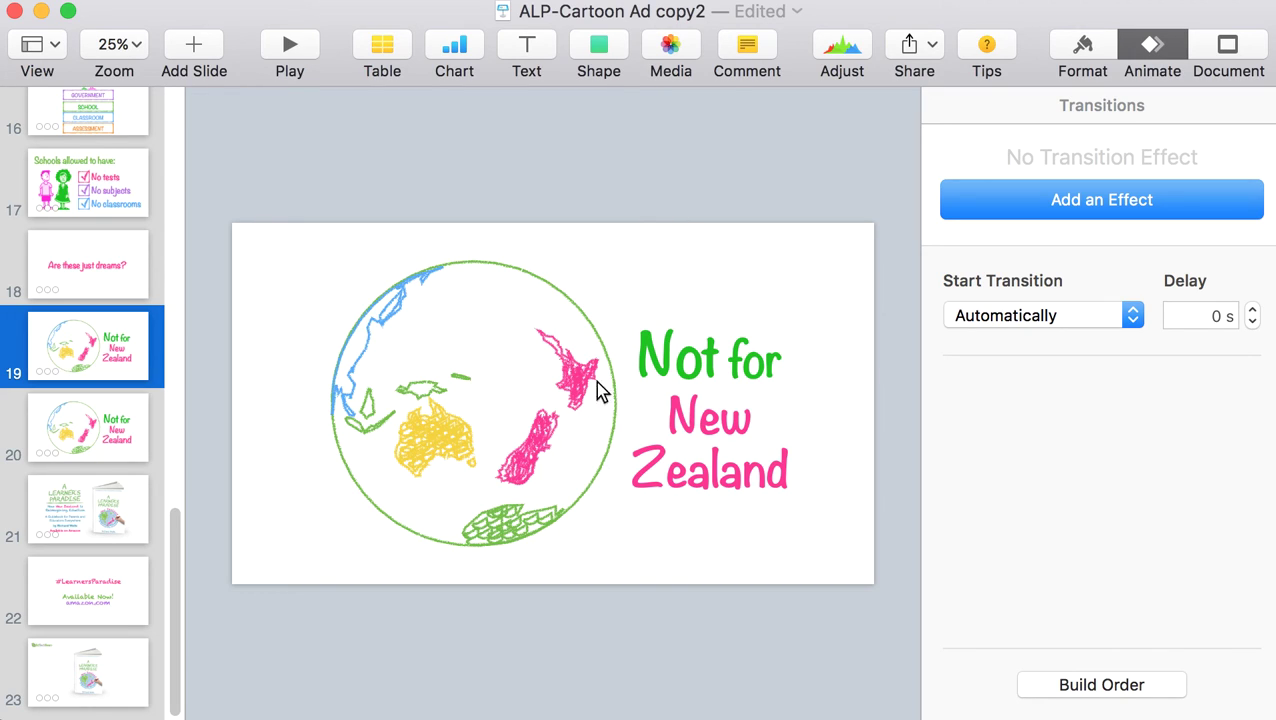
Compare the build-in settings of the New Zealand strokes with those of the Australia and Antarctica strokes.
click(526, 460)
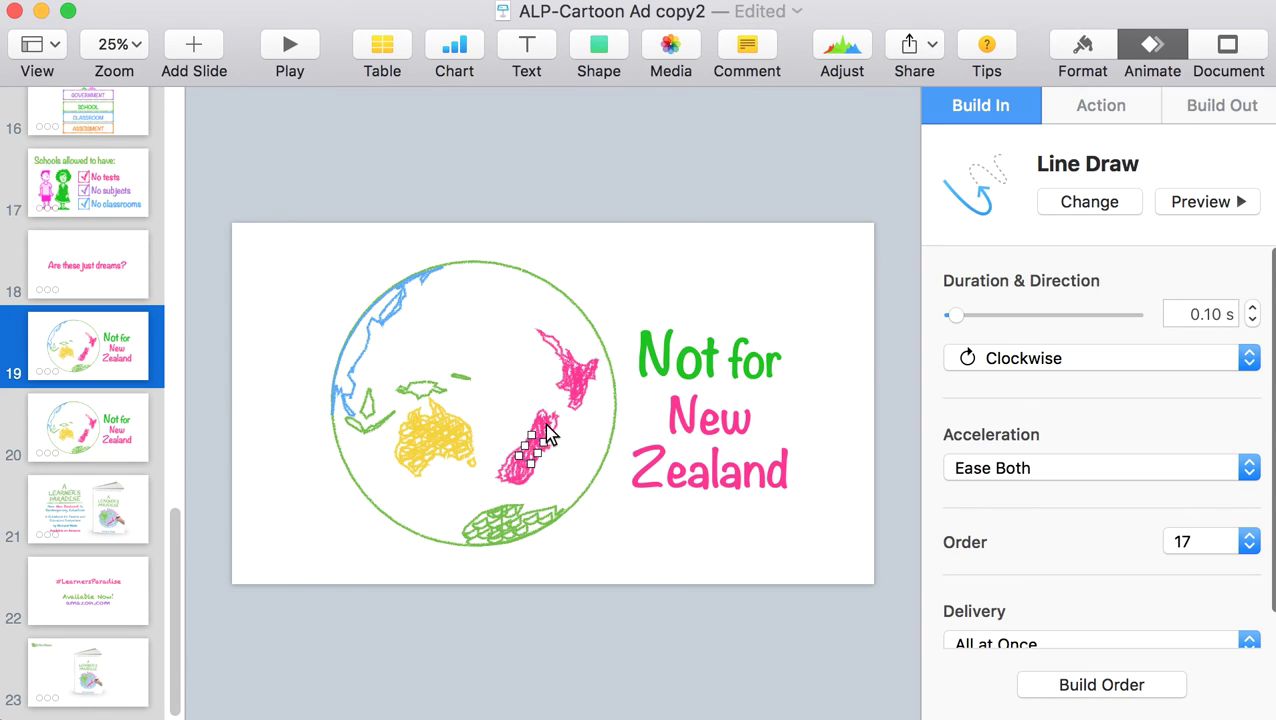
click(578, 370)
click(535, 435)
click(430, 430)
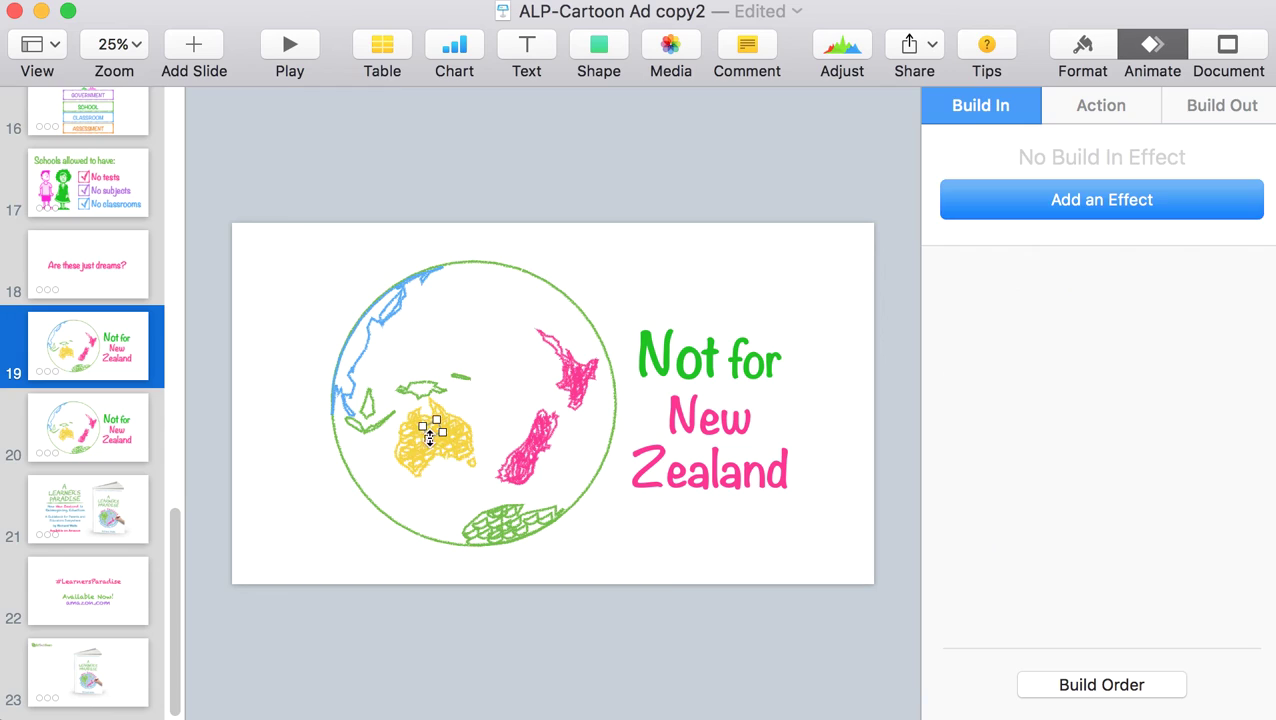
click(504, 518)
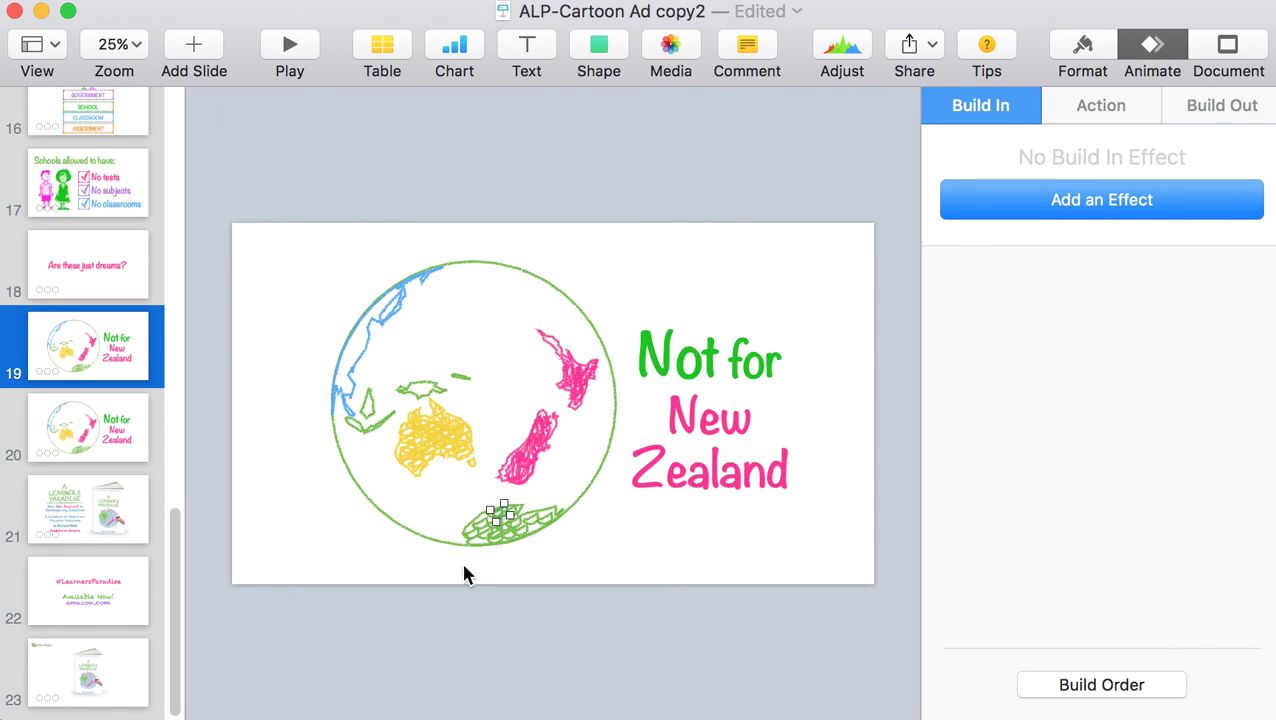
click(446, 528)
Open slide 20, select the grouped globe, and step through the build order to check each build's effect and start timing.
click(130, 342)
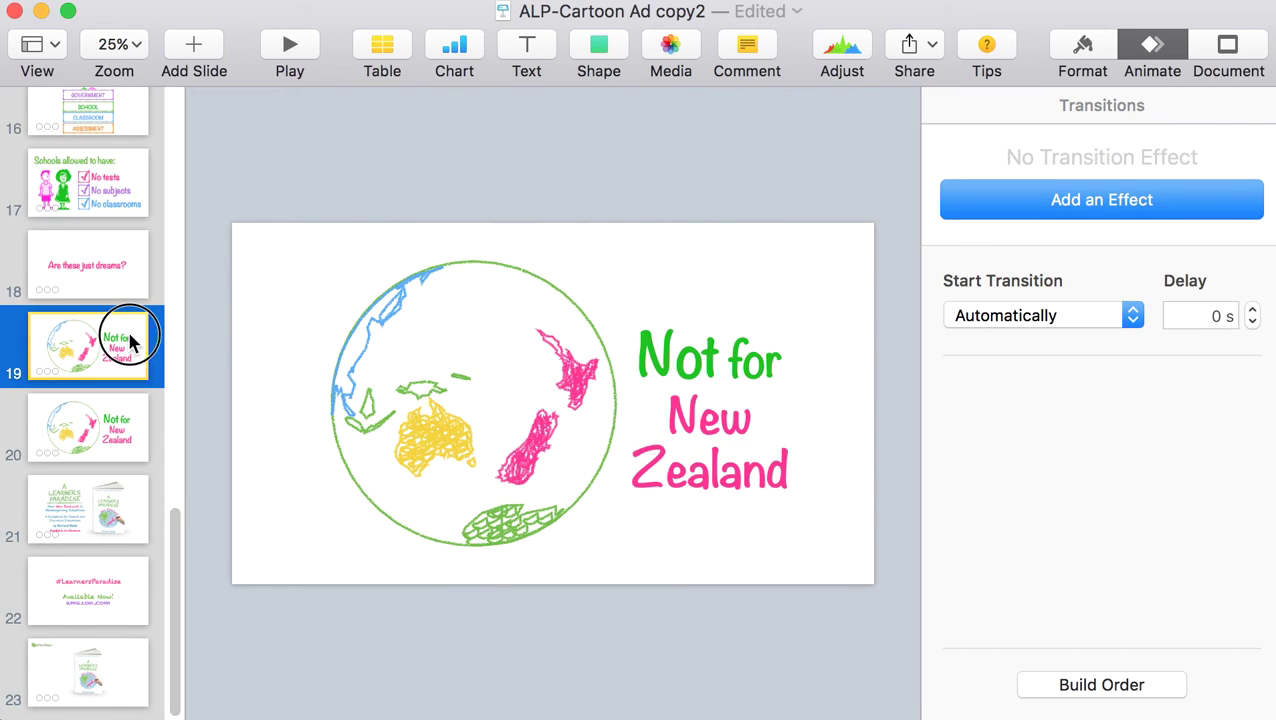
click(113, 425)
click(466, 436)
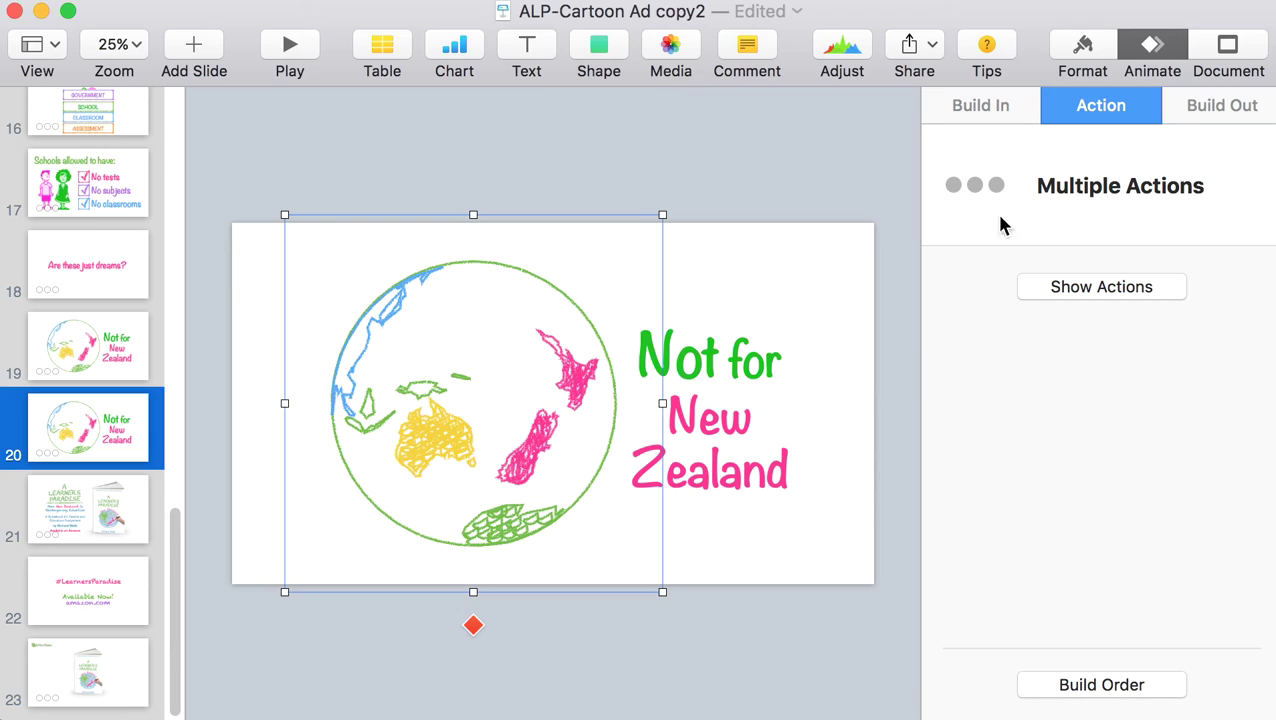
click(1128, 690)
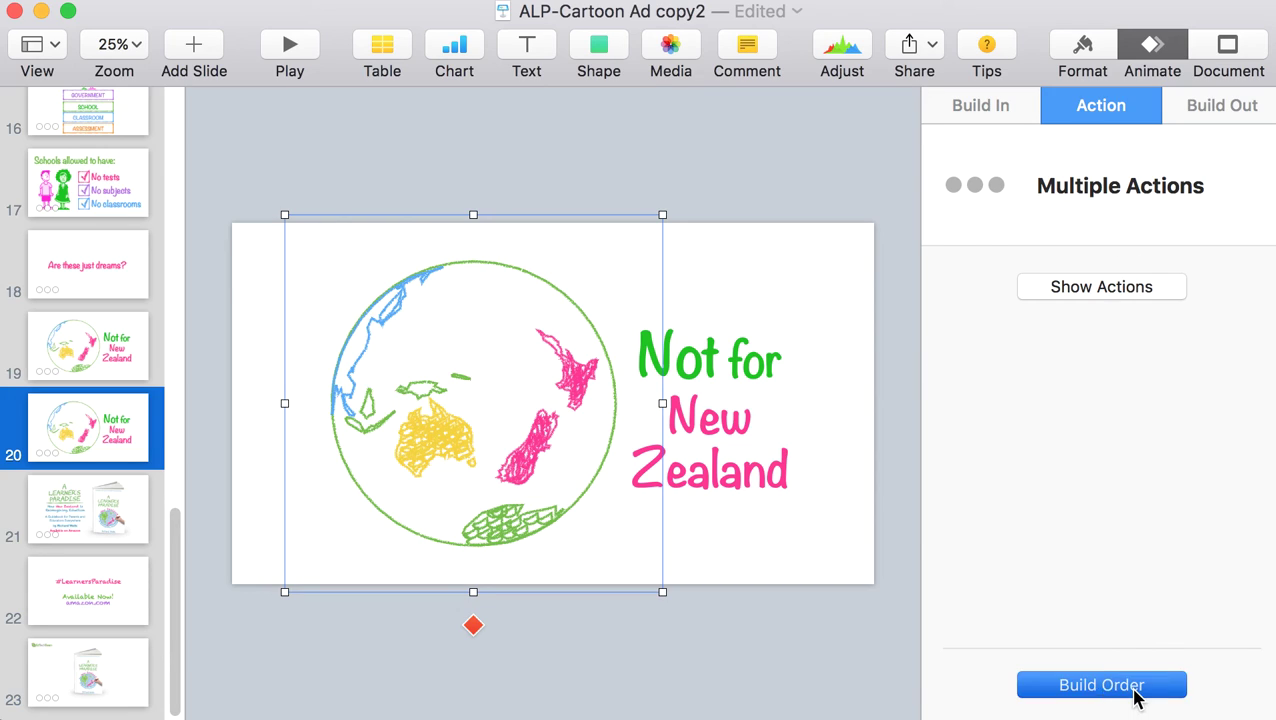
click(1148, 319)
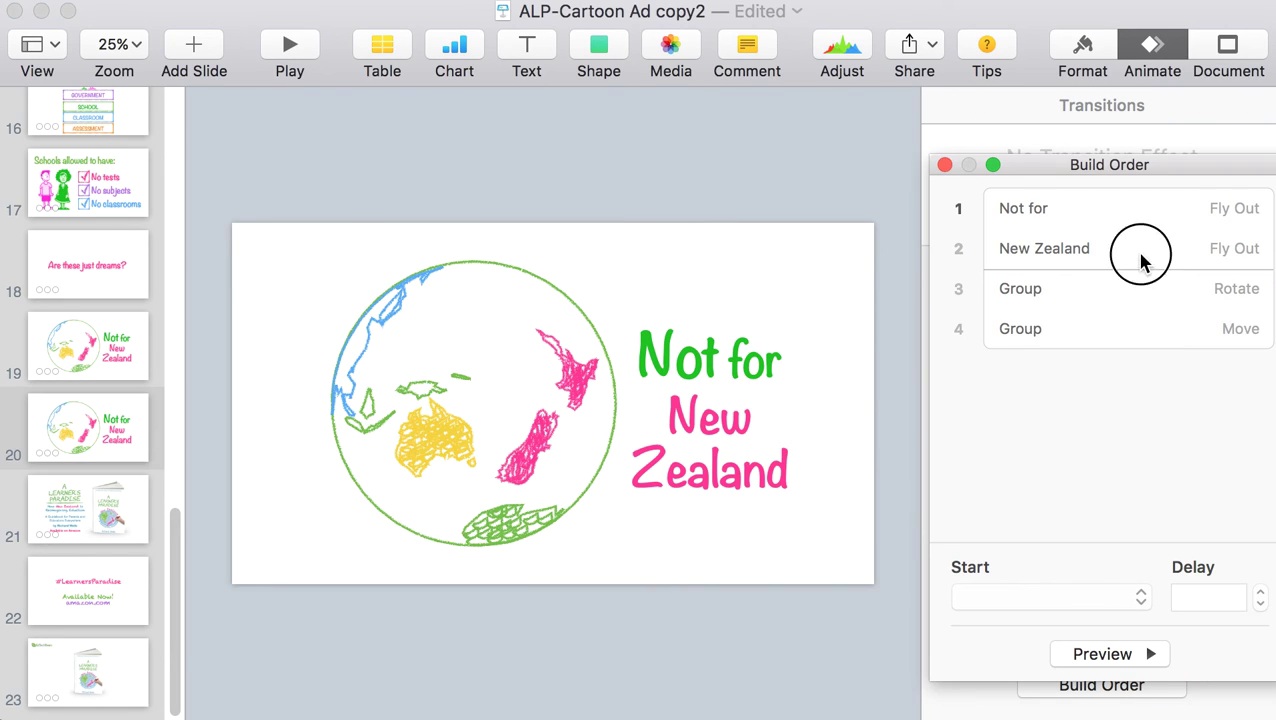
click(1141, 258)
click(1128, 219)
click(1120, 256)
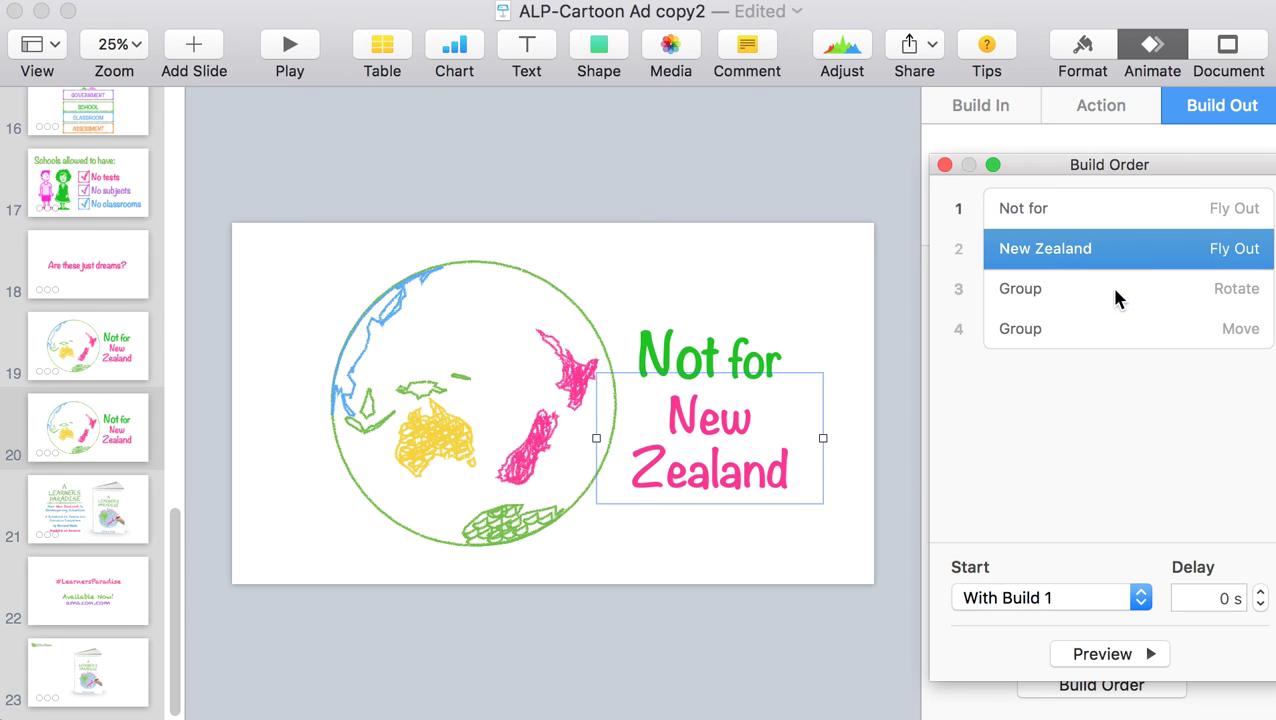
click(1117, 297)
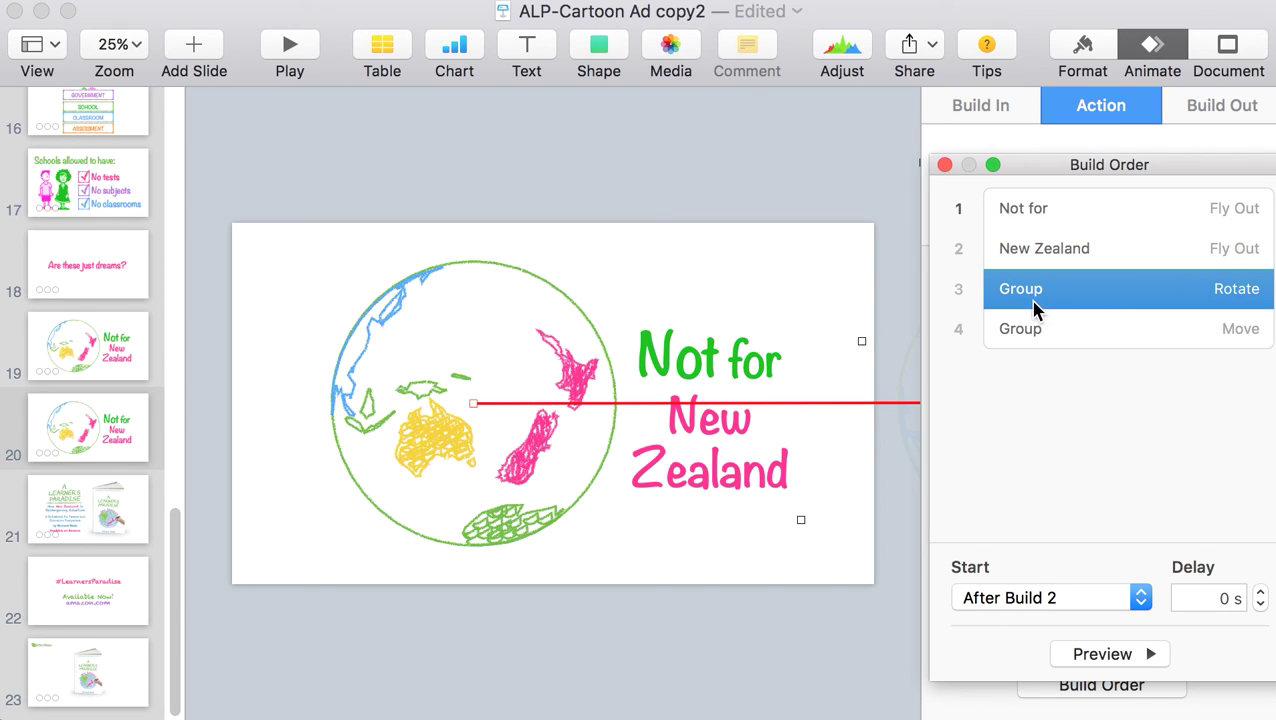
click(1088, 330)
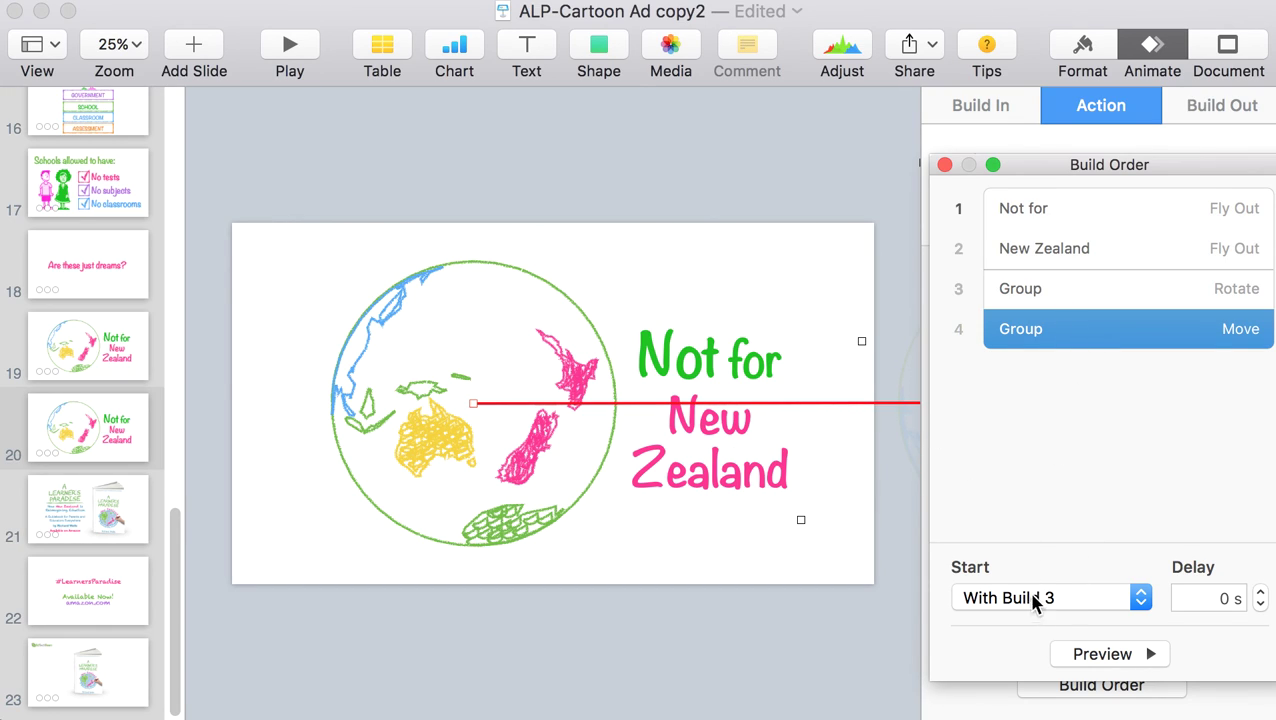
Close the build order, show the globe group's chained actions, and preview its Move action.
click(849, 184)
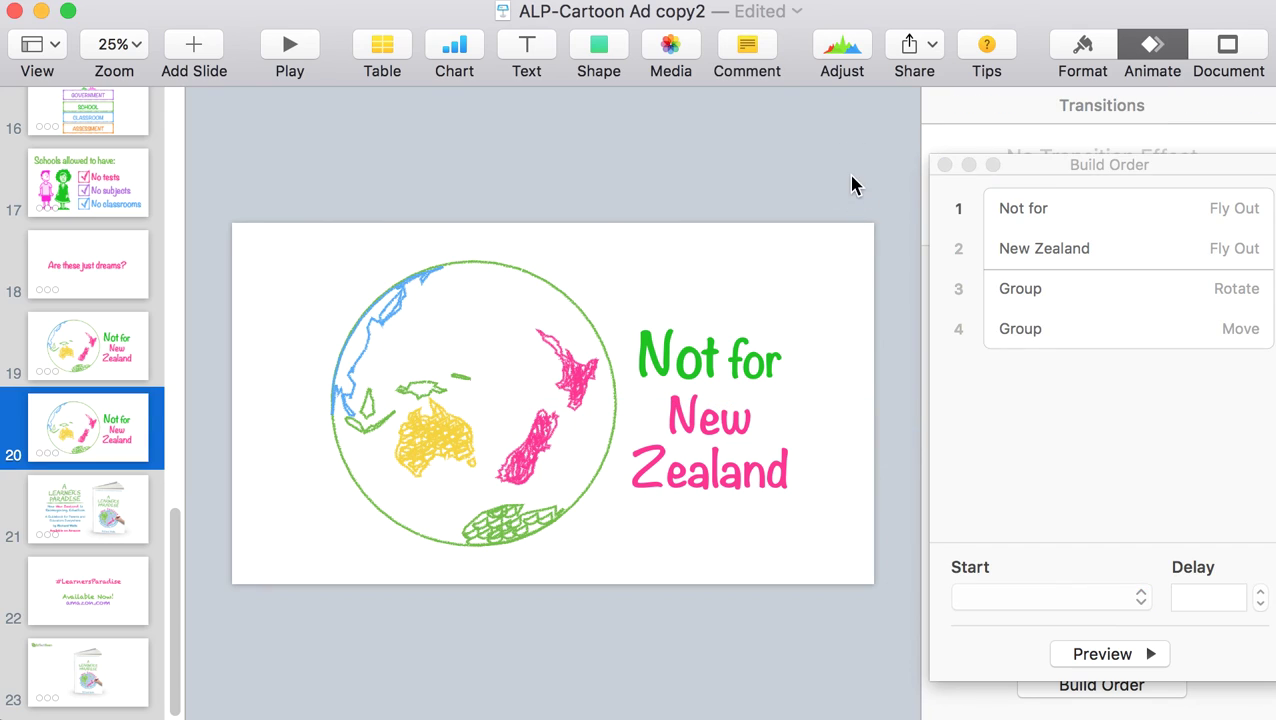
click(945, 165)
click(541, 441)
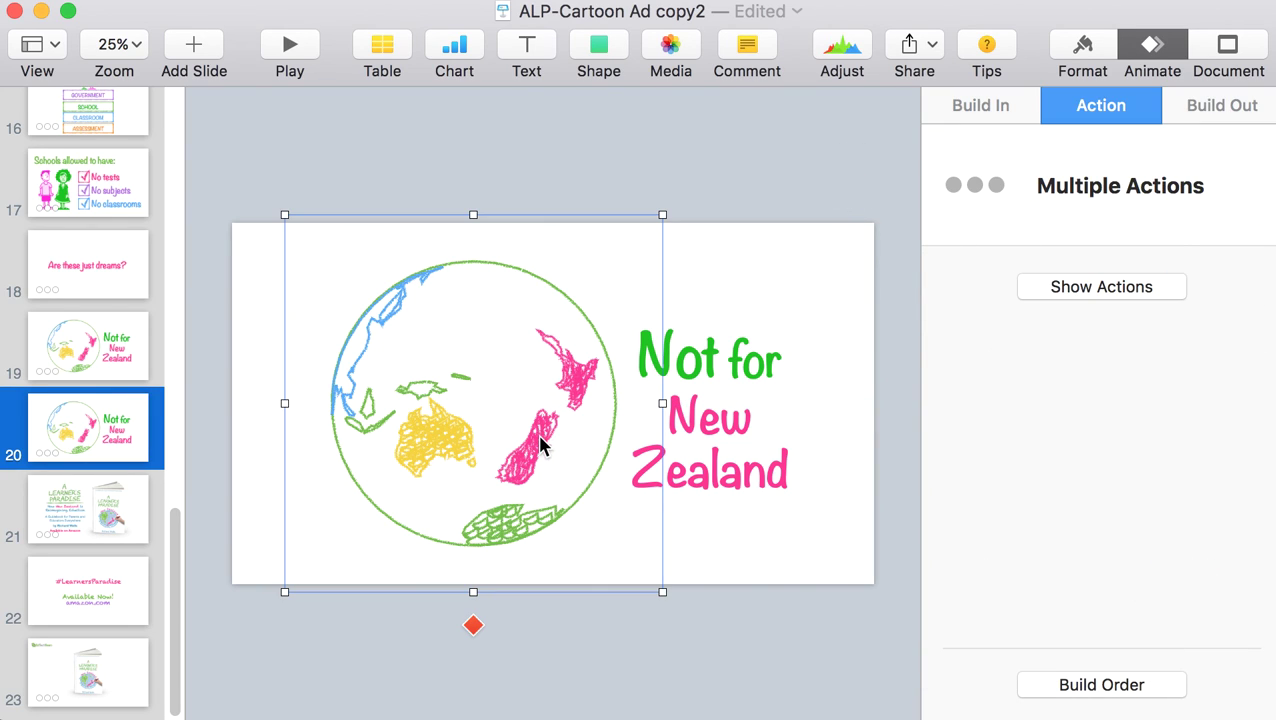
click(1115, 284)
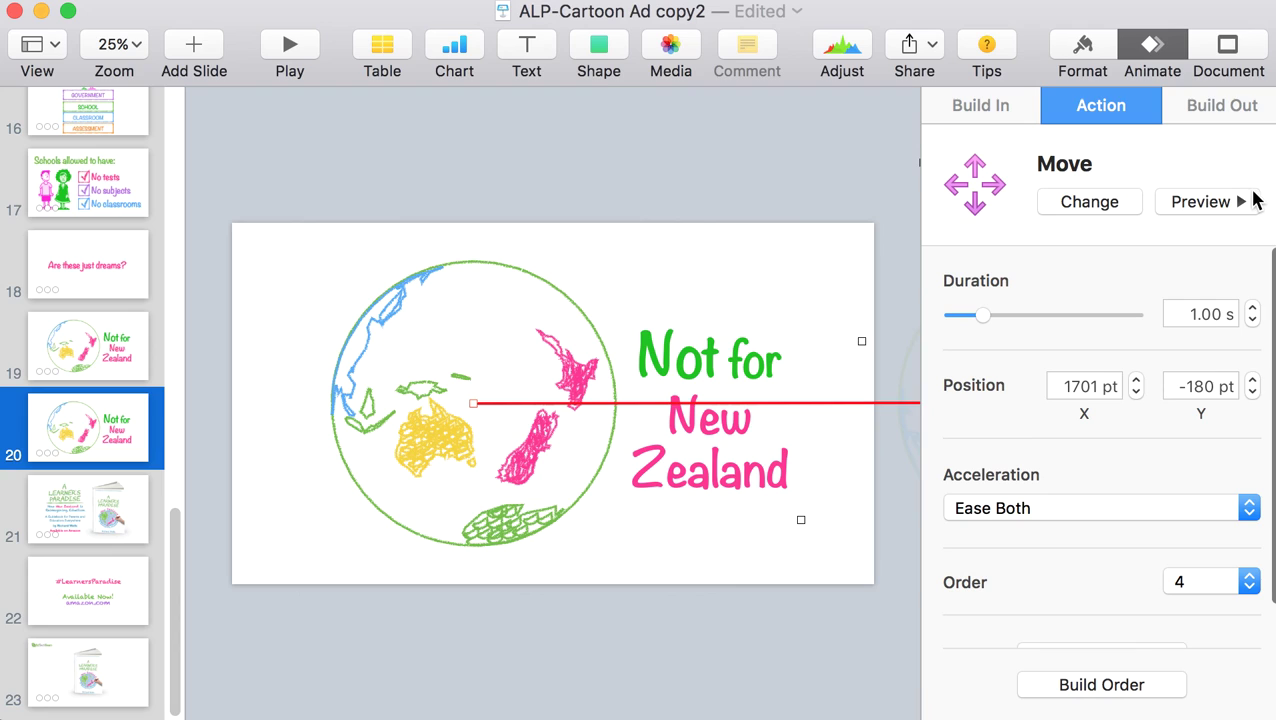
click(1232, 204)
scroll(125, 333, up, 15)
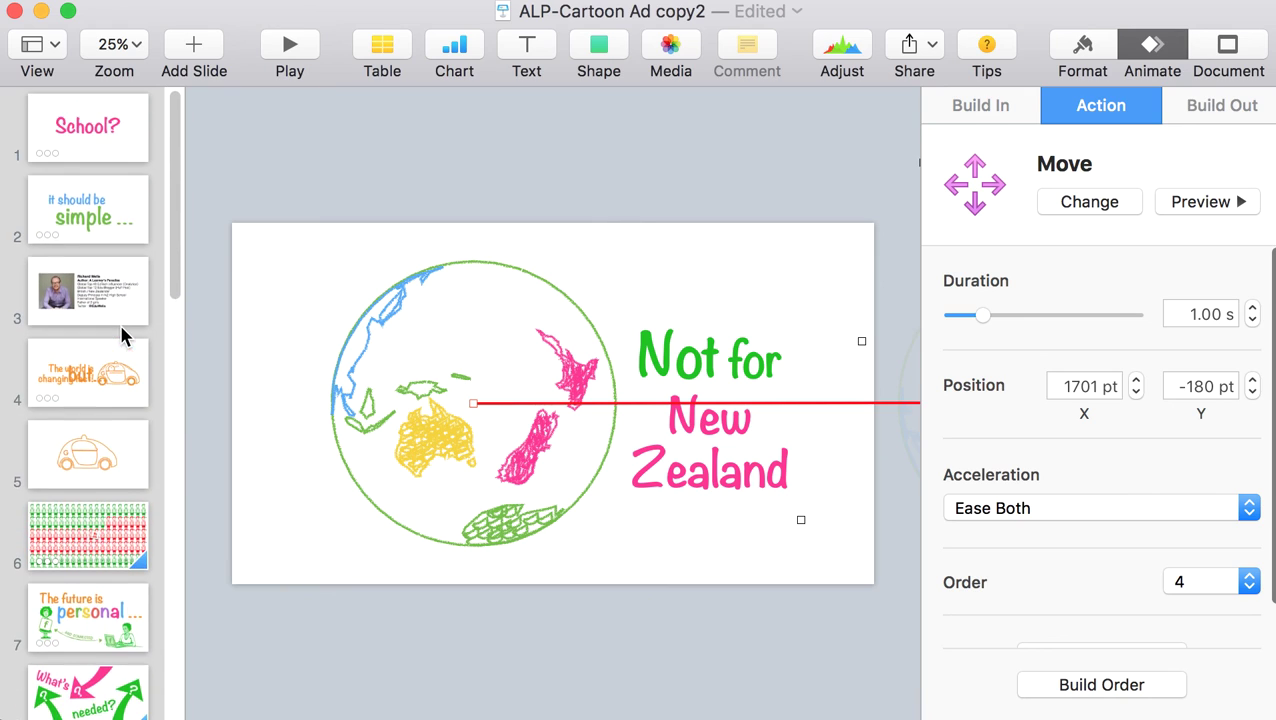
scroll(121, 335, down, 5)
scroll(119, 321, up, 5)
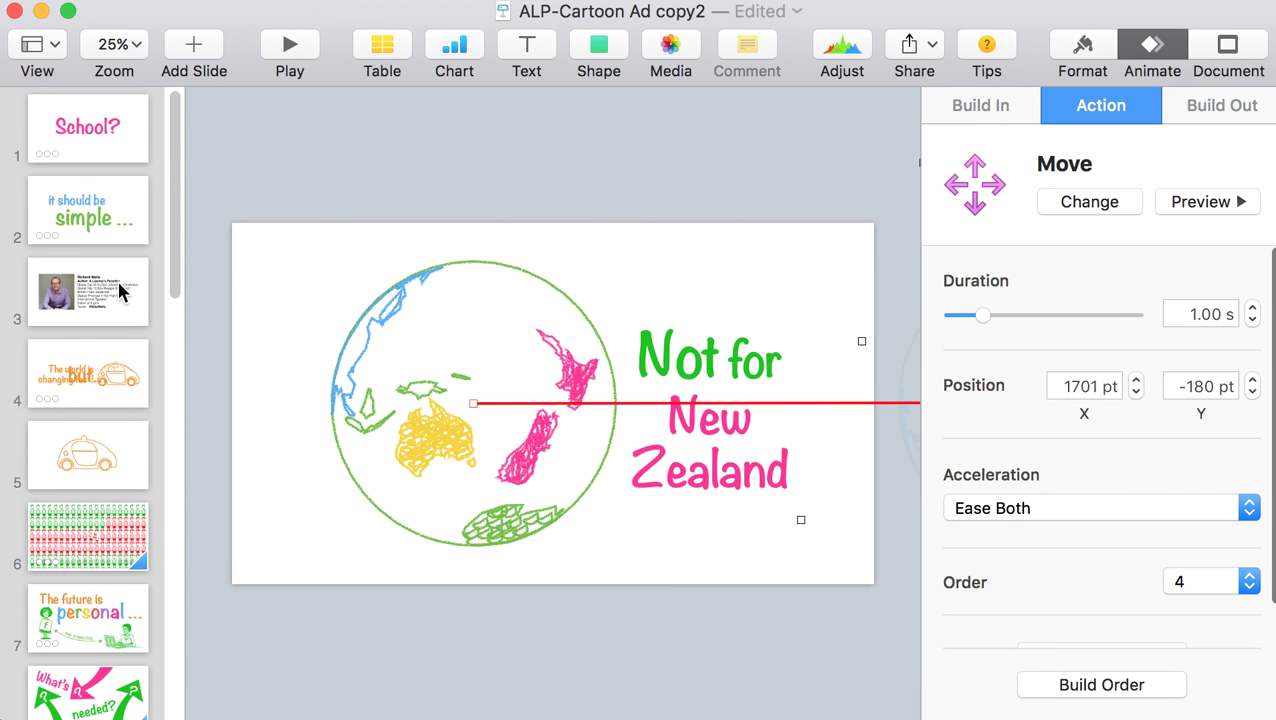
scroll(119, 290, down, 10)
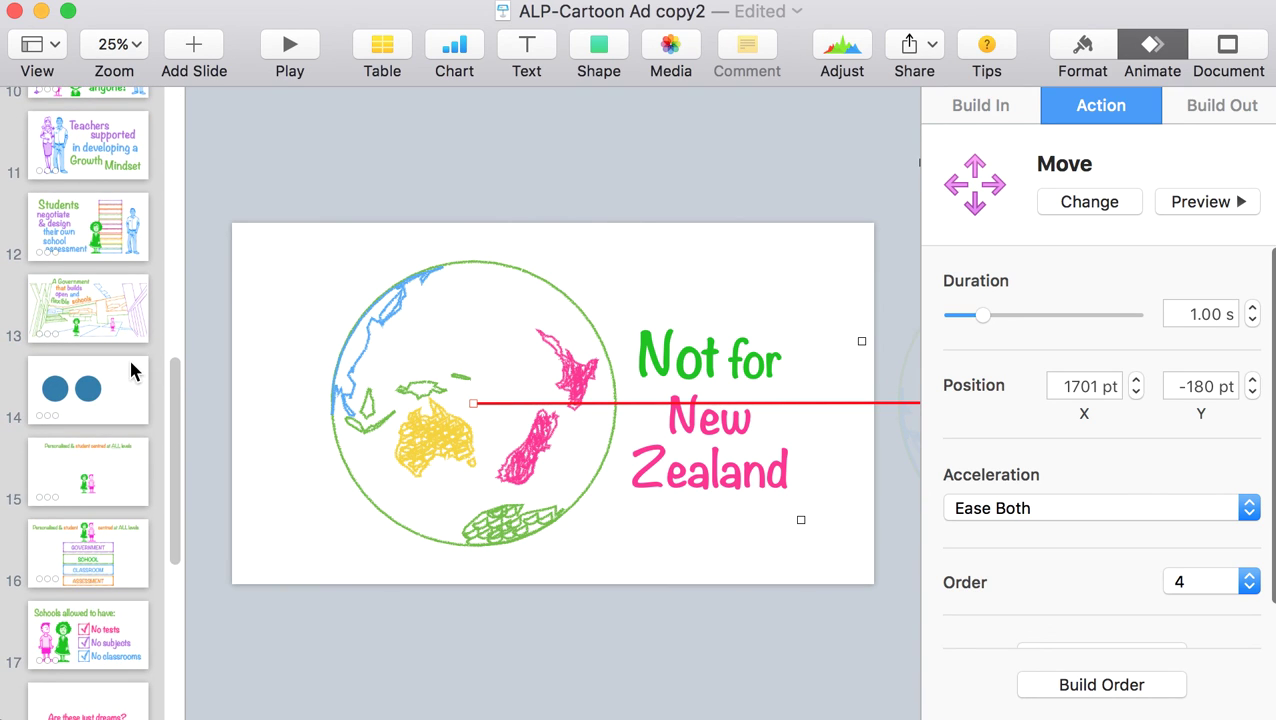